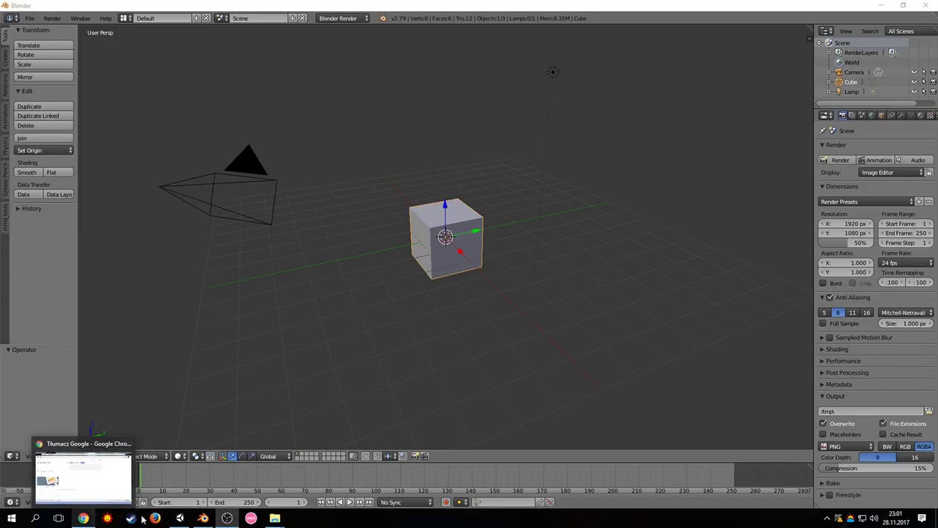
mouse_move(274, 518)
click(282, 483)
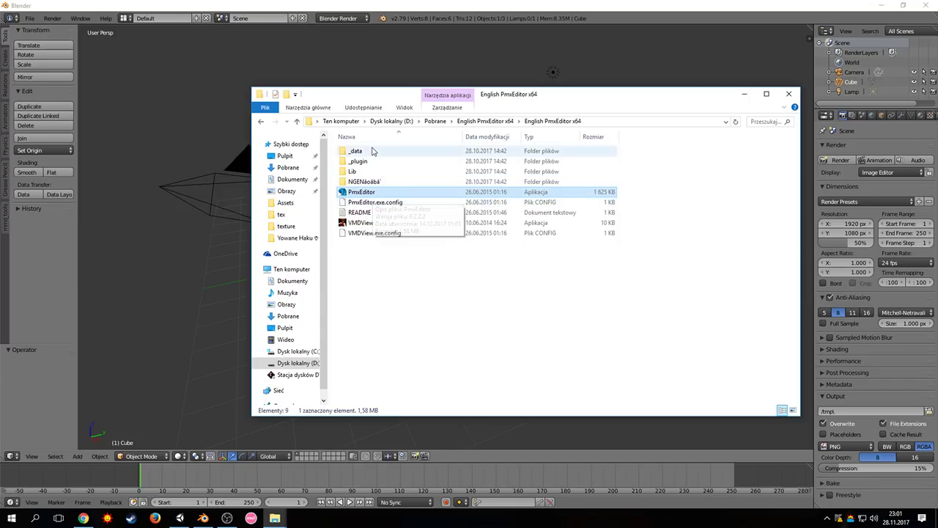
drag(382, 98, 318, 123)
click(464, 6)
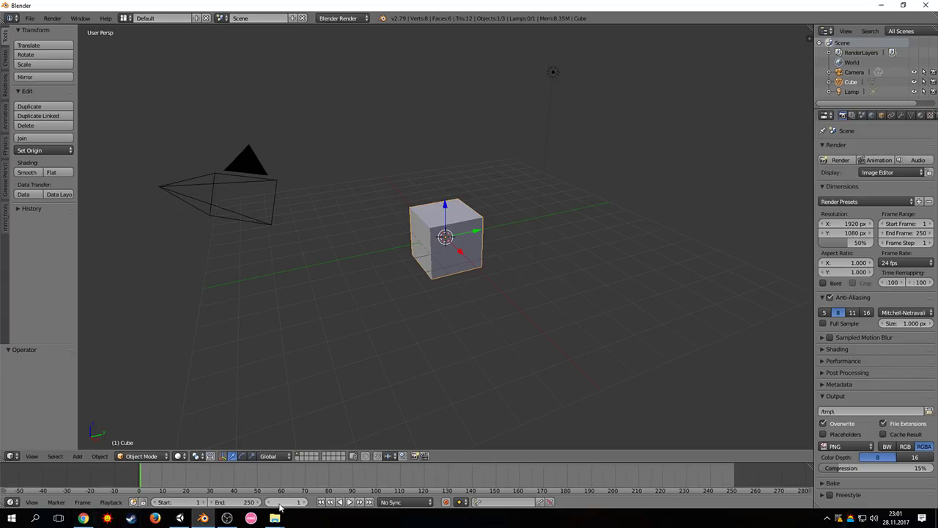
- Bring up the English PmxEditor x64 folder in File Explorer and launch PmxEditor from it
mouse_move(287, 519)
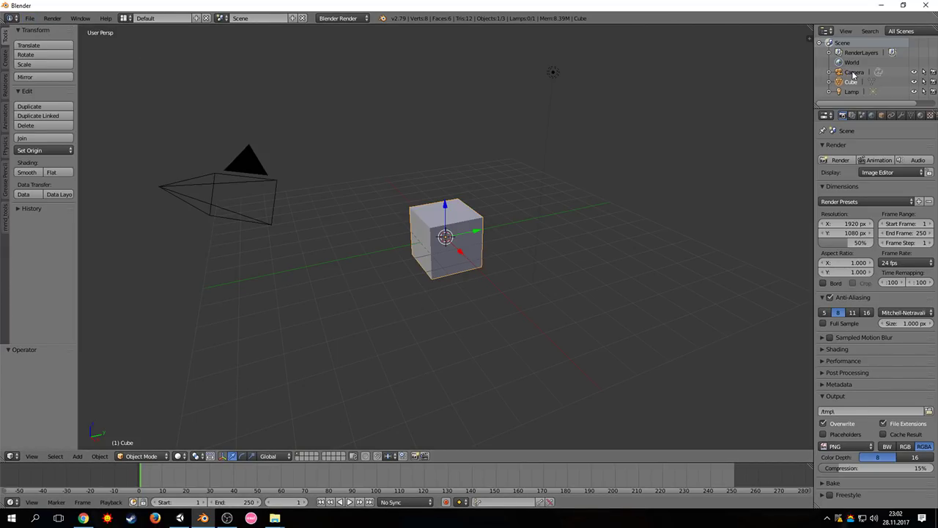
click(272, 473)
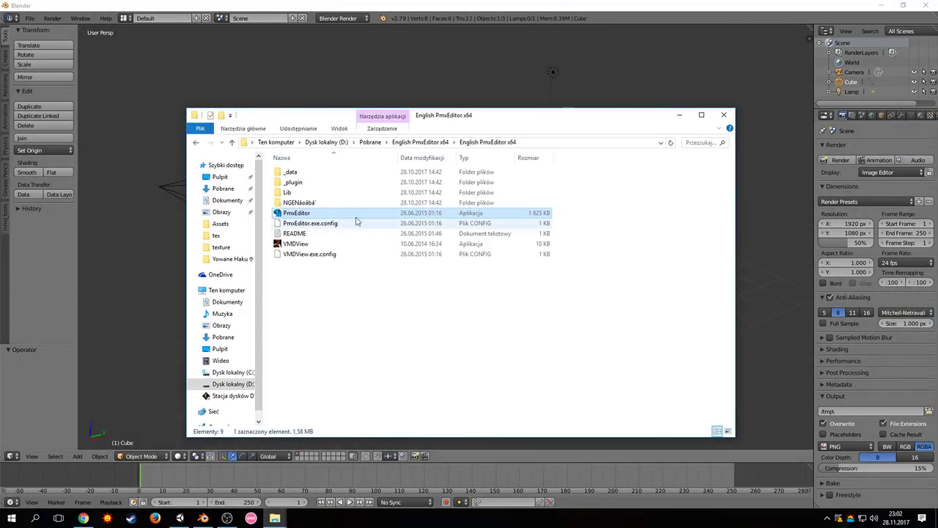
double_click(308, 213)
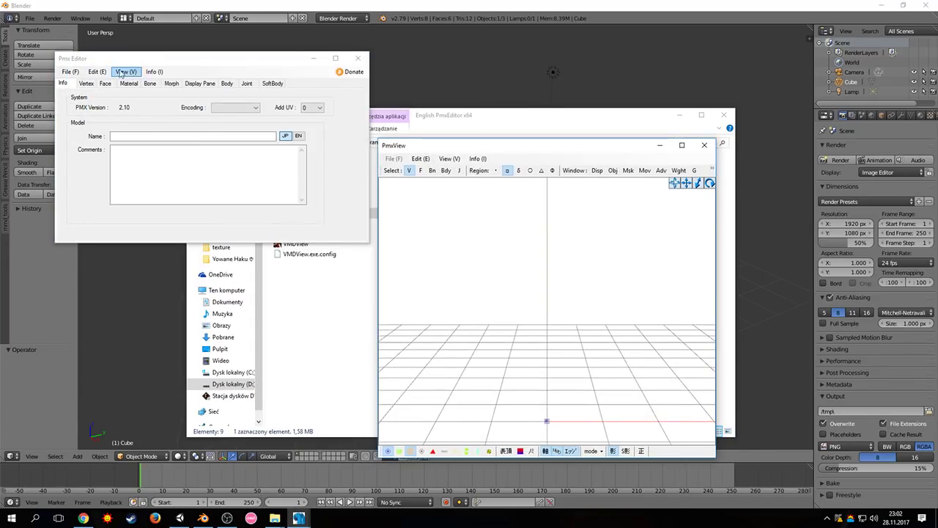
- Open the model file Ghastly Fox.pmx from the Ghastly Fox folder inside the downloaded __new___ghastly_fox package
click(71, 71)
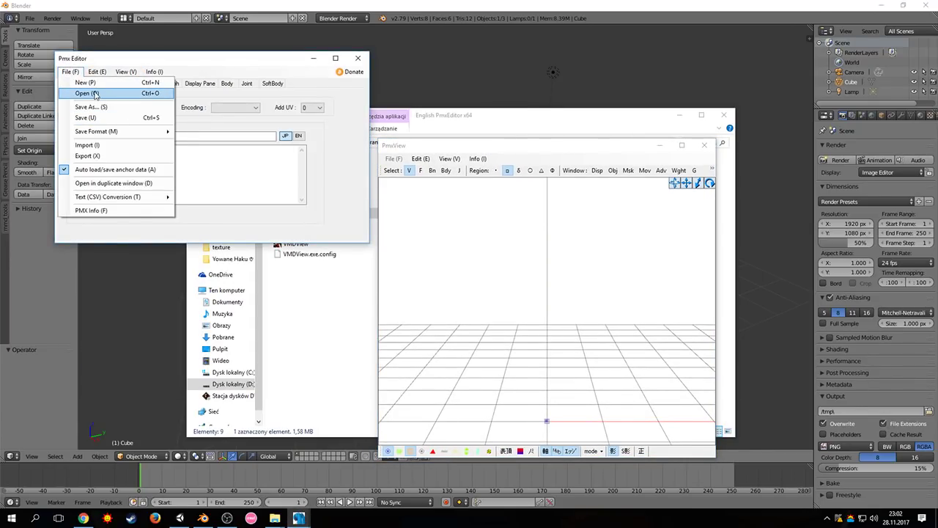
click(81, 94)
click(104, 88)
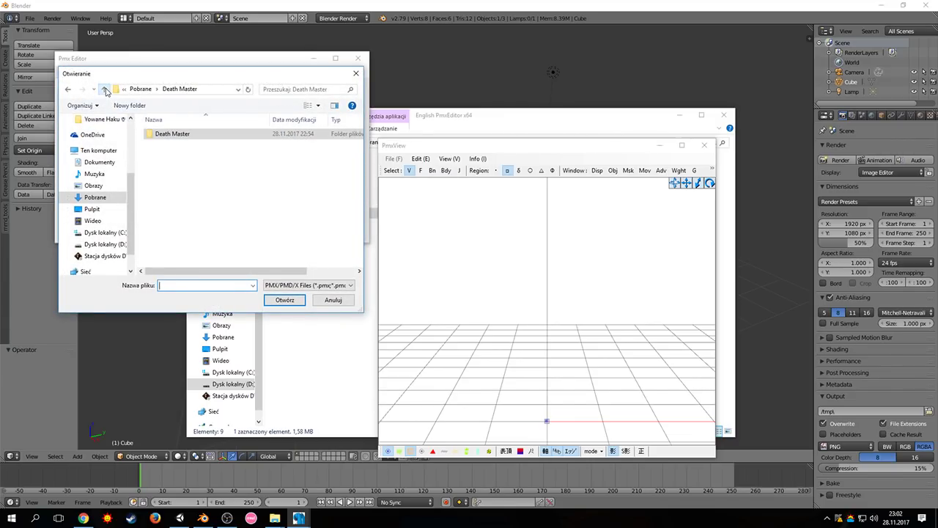
click(104, 89)
double_click(176, 135)
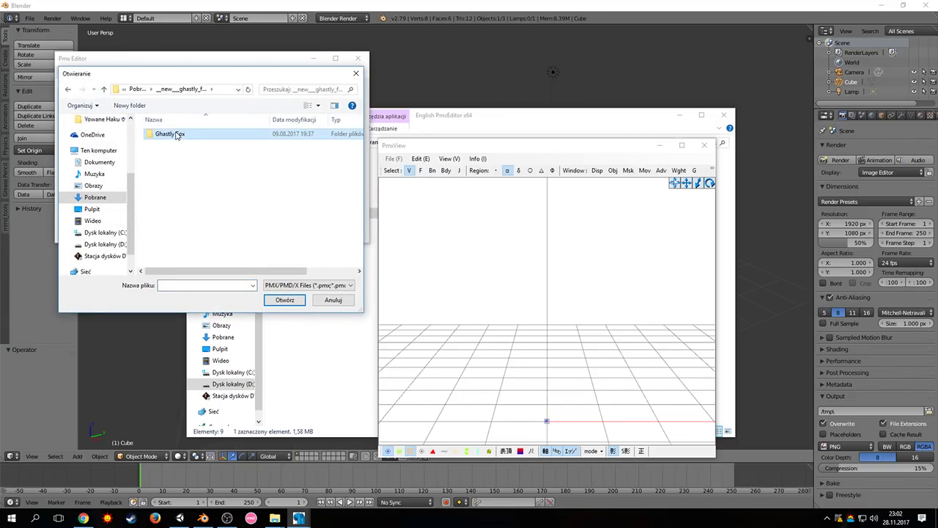
double_click(178, 134)
click(180, 164)
click(284, 300)
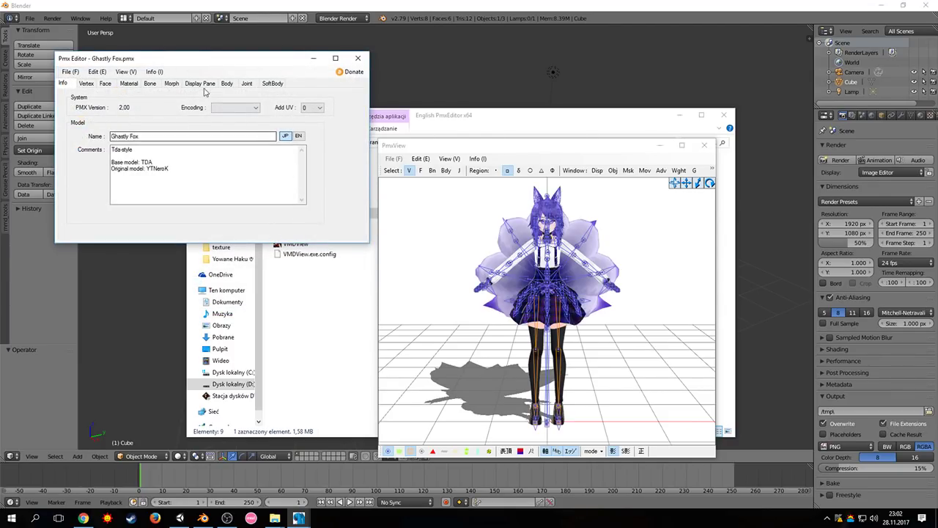
- In Name Repair, list the JP morph names with type Set Sequence and copy the whole list
click(107, 75)
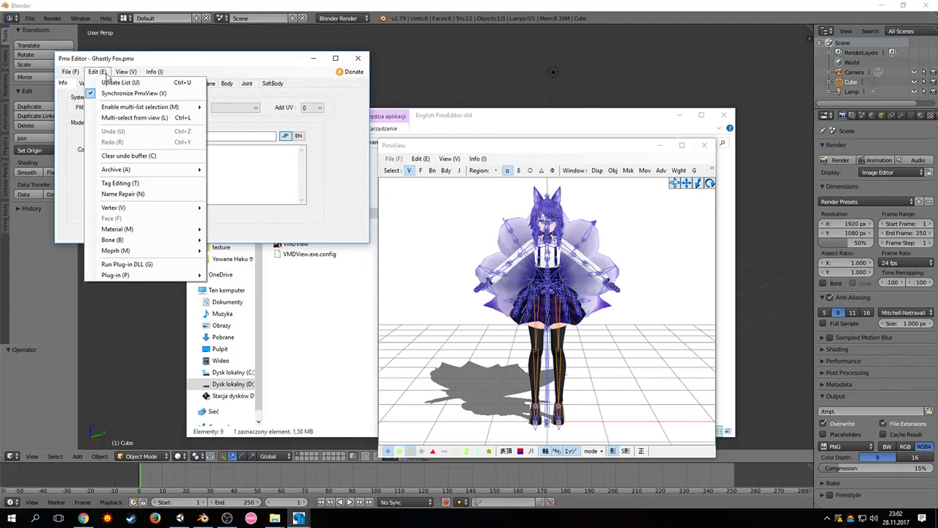
click(128, 62)
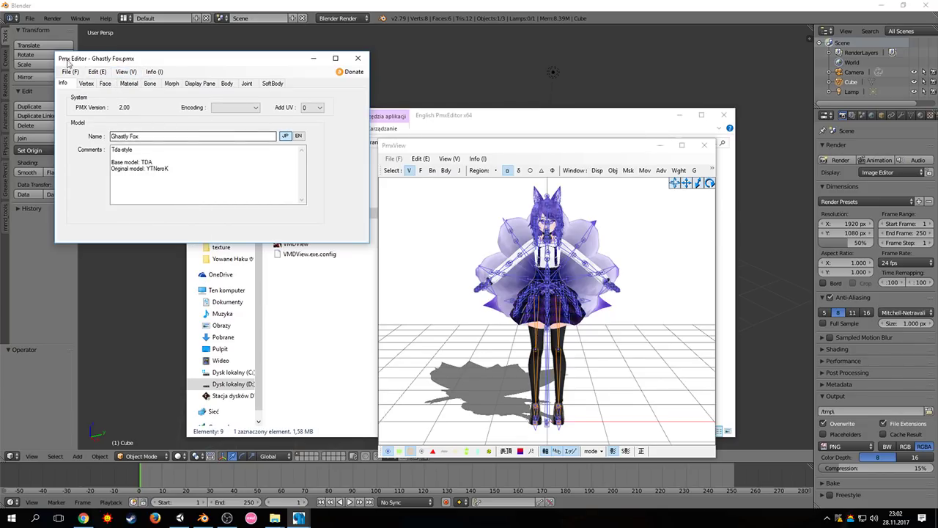
click(97, 71)
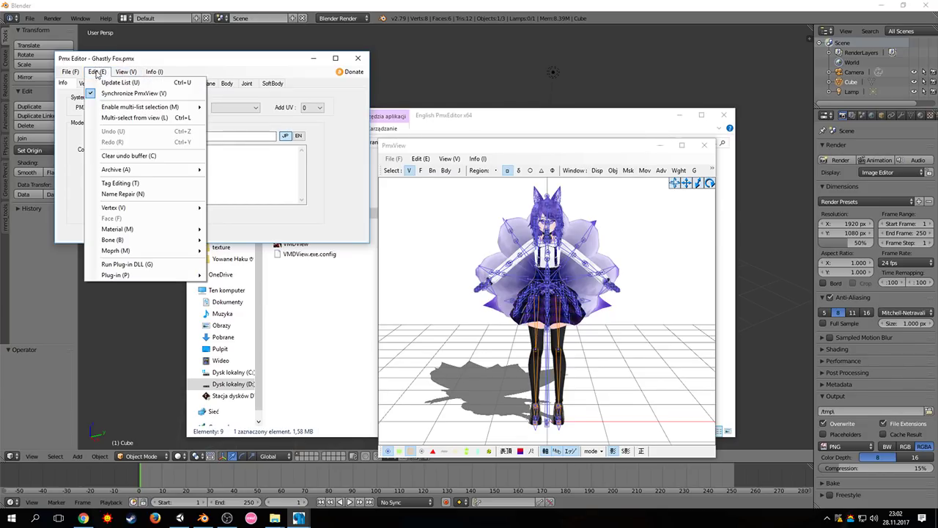
click(122, 194)
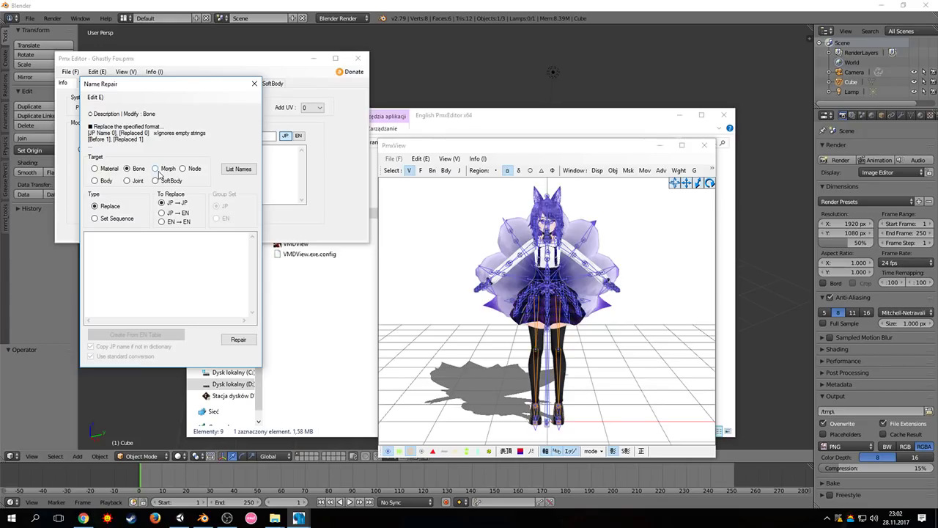
click(157, 171)
click(111, 220)
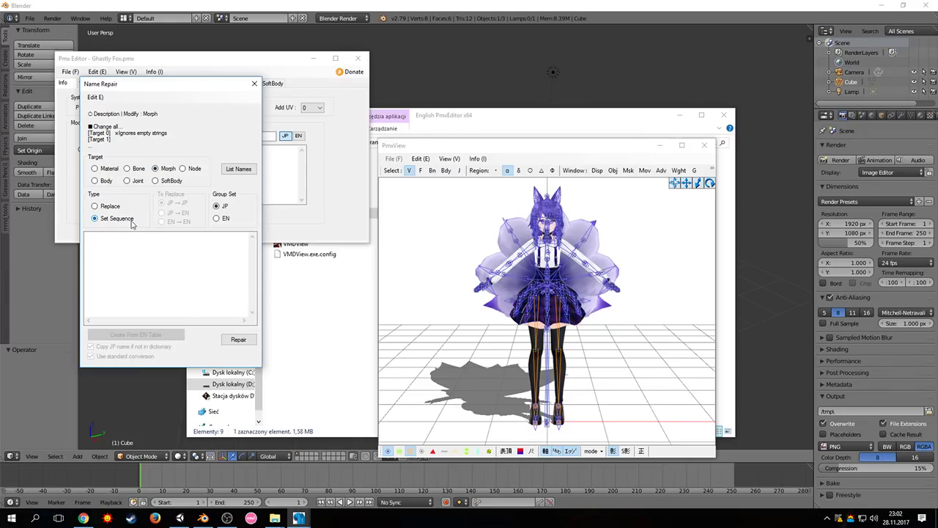
click(239, 173)
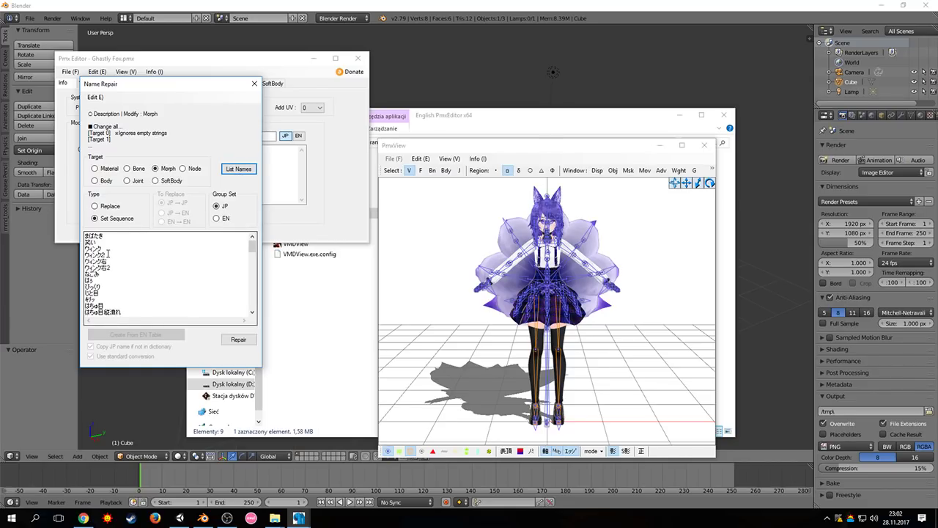
drag(86, 236, 142, 366)
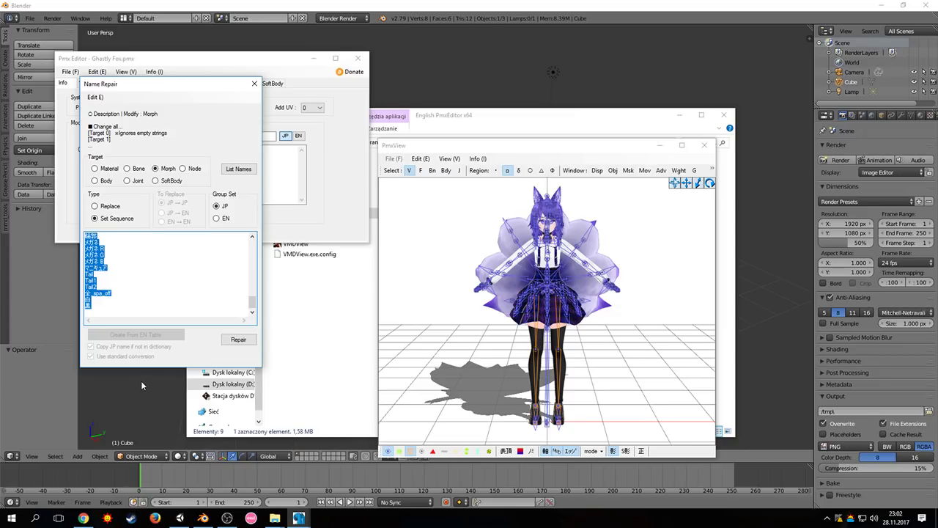
- Switch to Google Translate in Chrome, translate the copied morph names from Japanese to English, and copy the entire translation
click(83, 518)
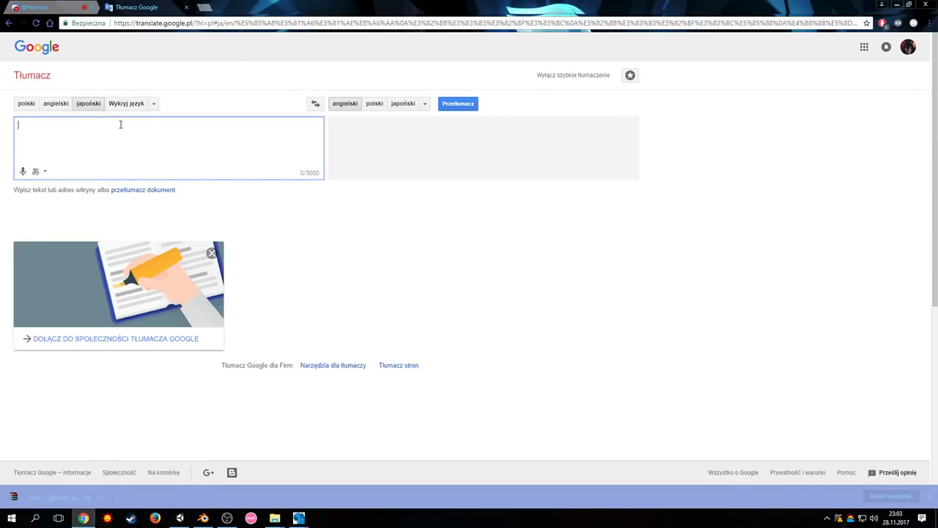
key(ctrl+v)
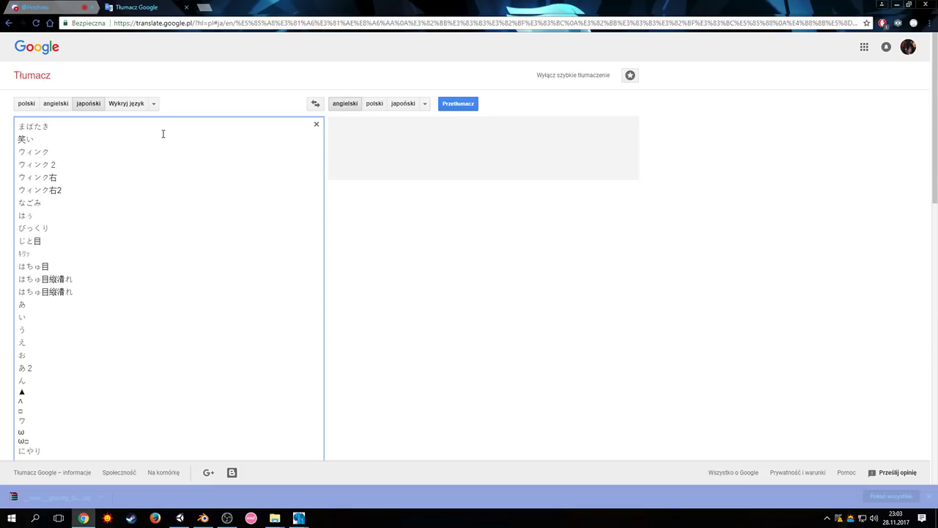
drag(334, 124, 394, 206)
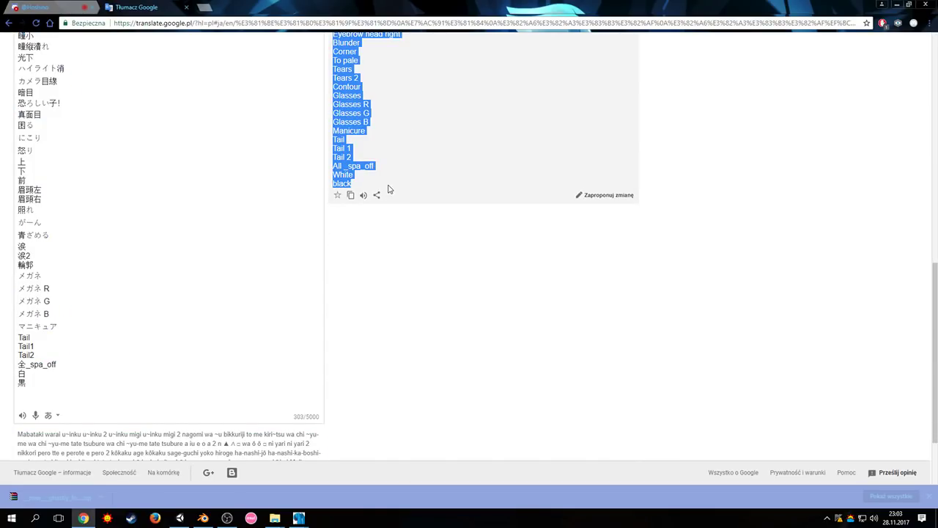
- Back in PmxEditor, replace the Japanese morph list with the English translations and run the name repair
click(299, 518)
click(261, 476)
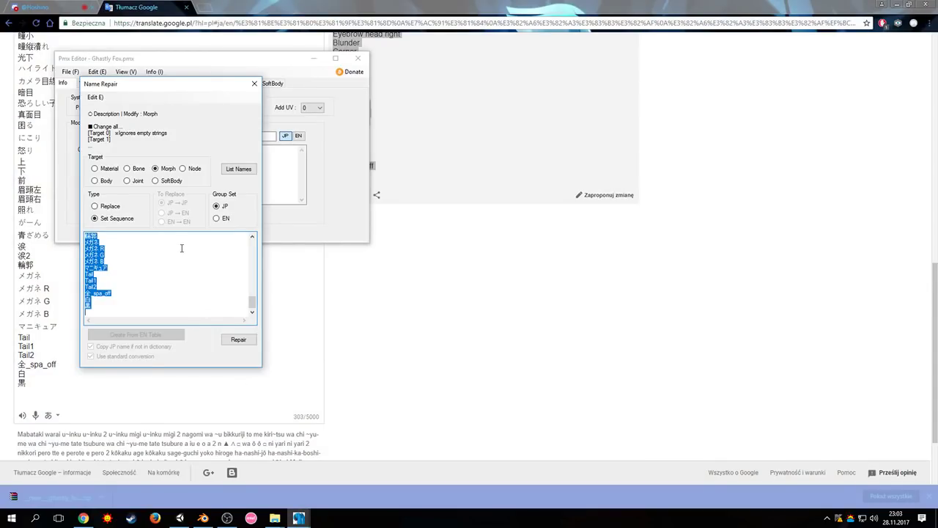
key(ctrl+v)
scroll(174, 274, up, 8)
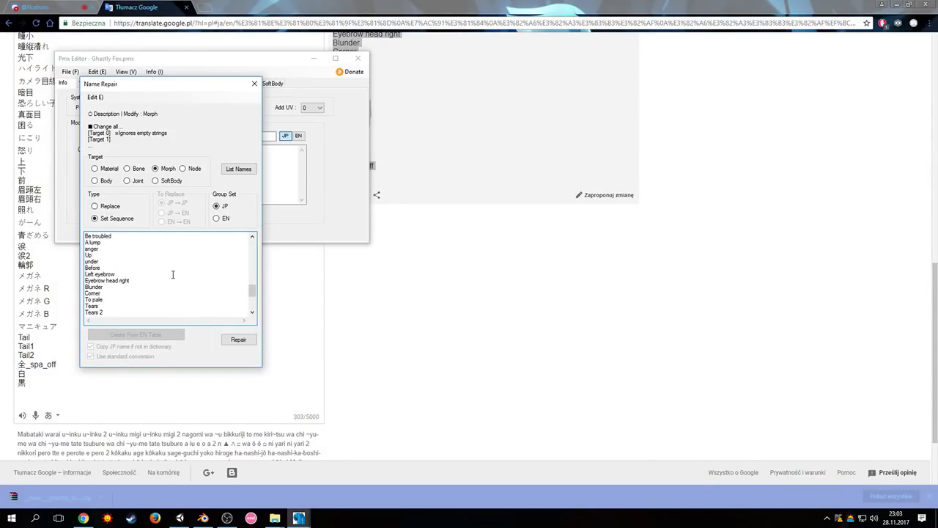
drag(250, 271, 252, 320)
scroll(250, 315, up, 5)
scroll(249, 315, down, 5)
click(238, 340)
click(462, 294)
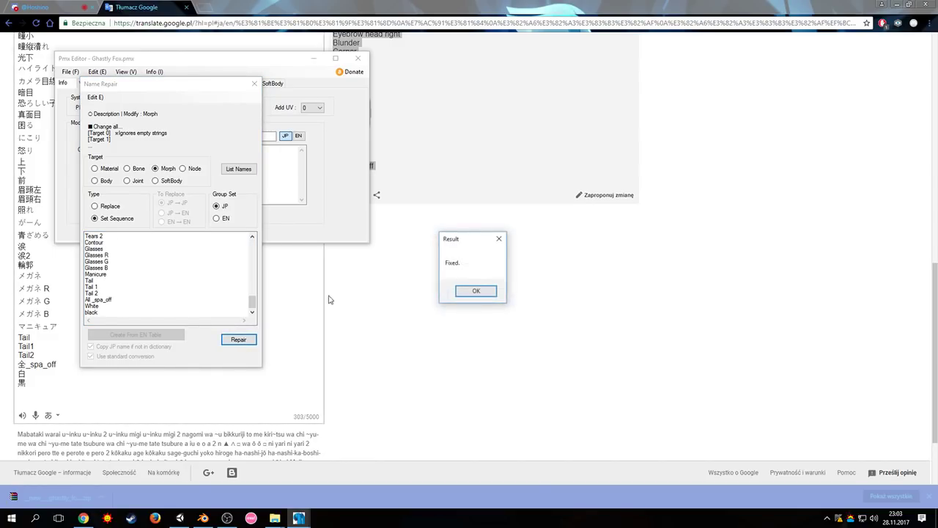
click(480, 289)
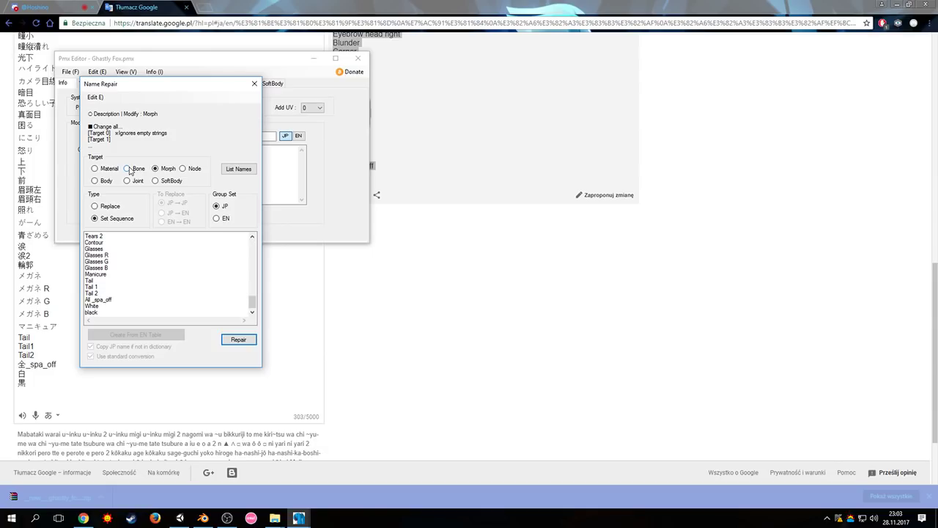
- Change the Name Repair target to Bone, list the bone names, and copy the whole list
click(129, 169)
click(239, 169)
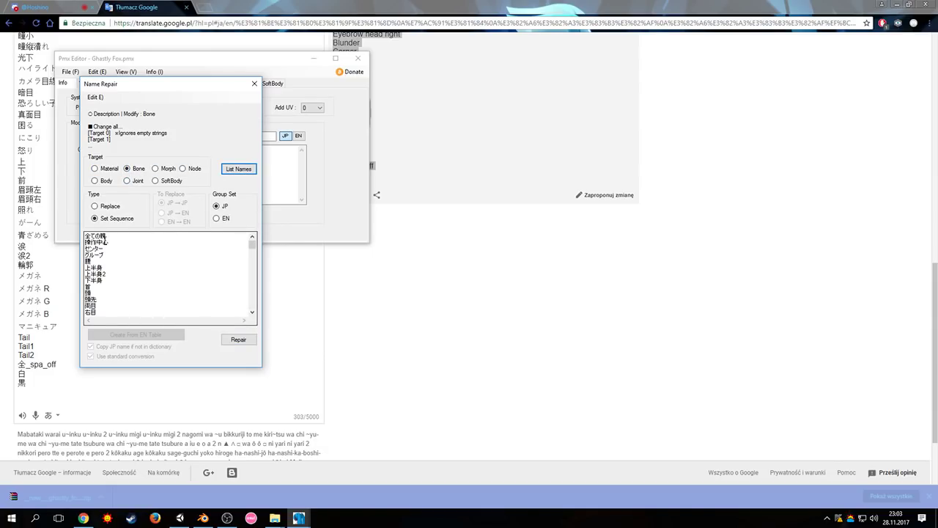
drag(85, 235, 146, 388)
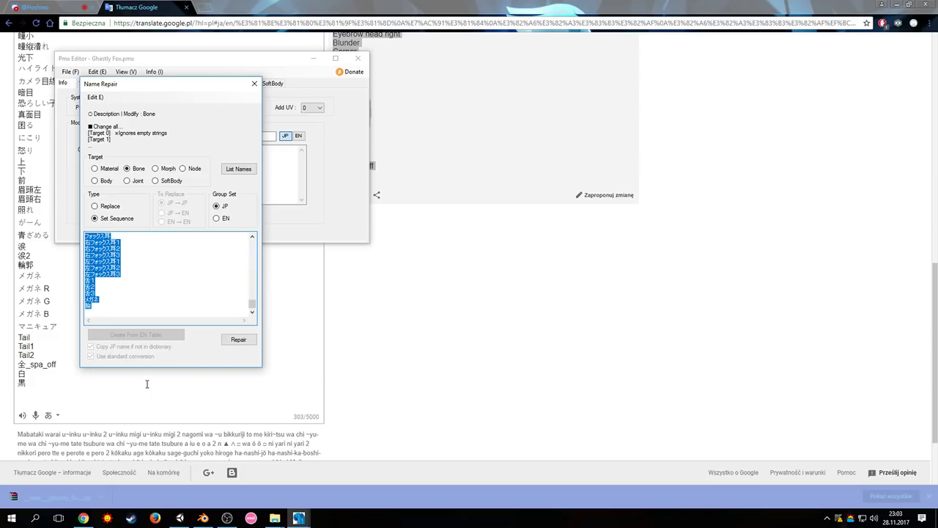
- In Google Translate, replace the morph names with the copied bone names and copy the complete English translation
click(118, 382)
key(ctrl+a)
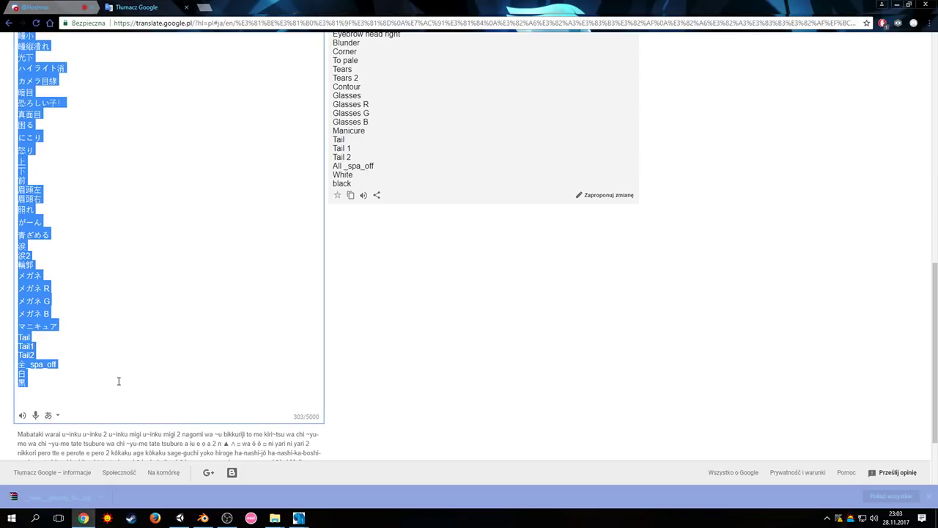
key(ctrl+v)
scroll(403, 266, down, 10)
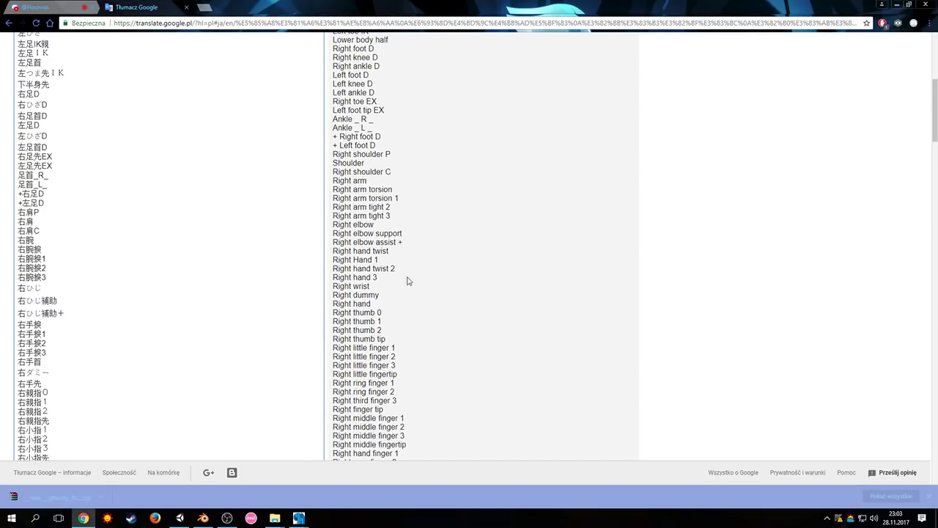
scroll(433, 286, down, 14)
drag(934, 237, 914, 329)
drag(357, 319, 331, 100)
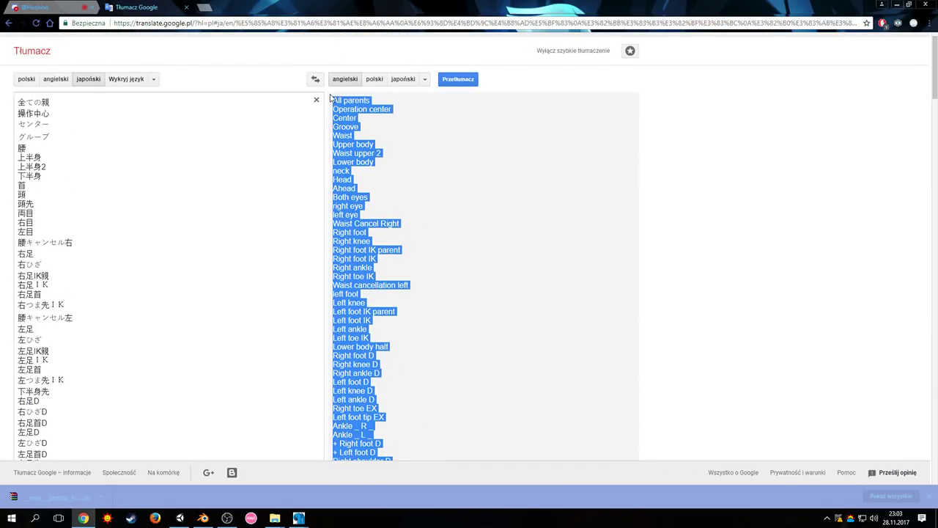
key(ctrl+c)
- Return to PmxEditor, replace the Japanese bone list with the English translations and run the name repair
key(alt+Tab)
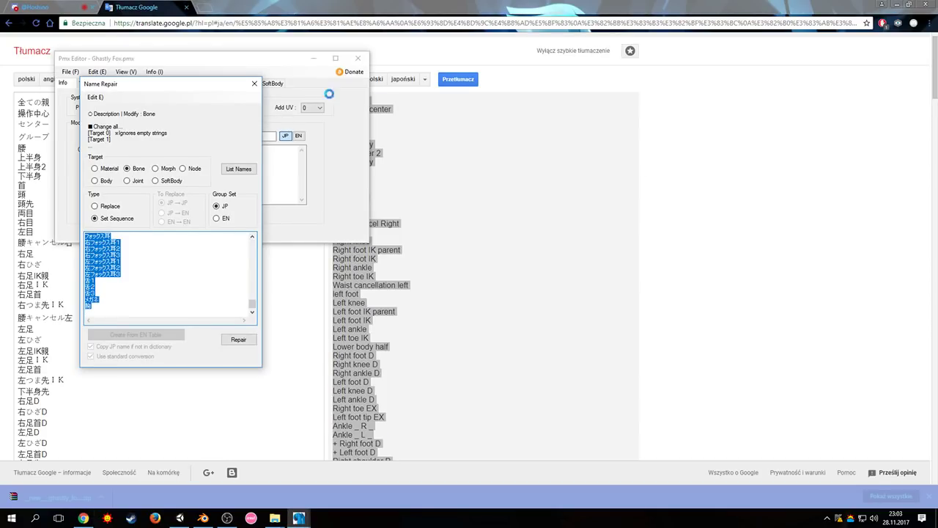
key(ctrl+v)
click(238, 340)
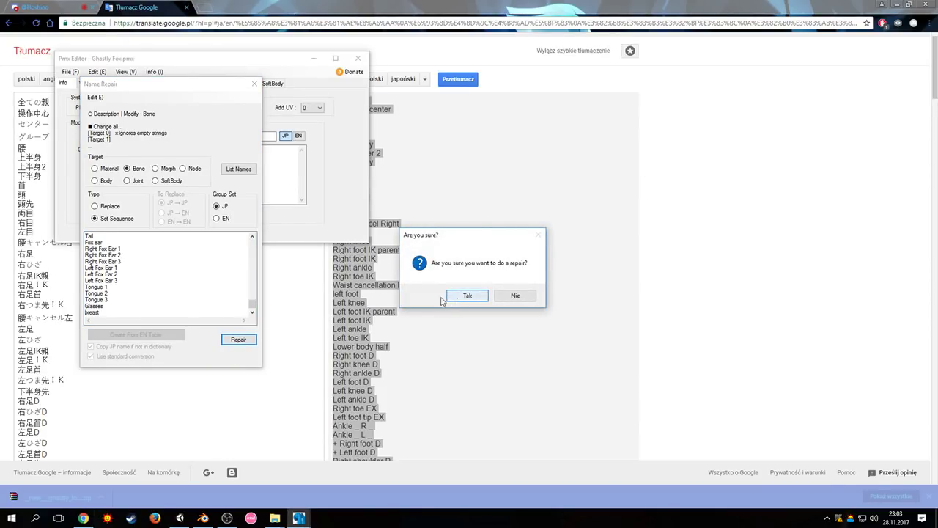
click(455, 296)
click(477, 293)
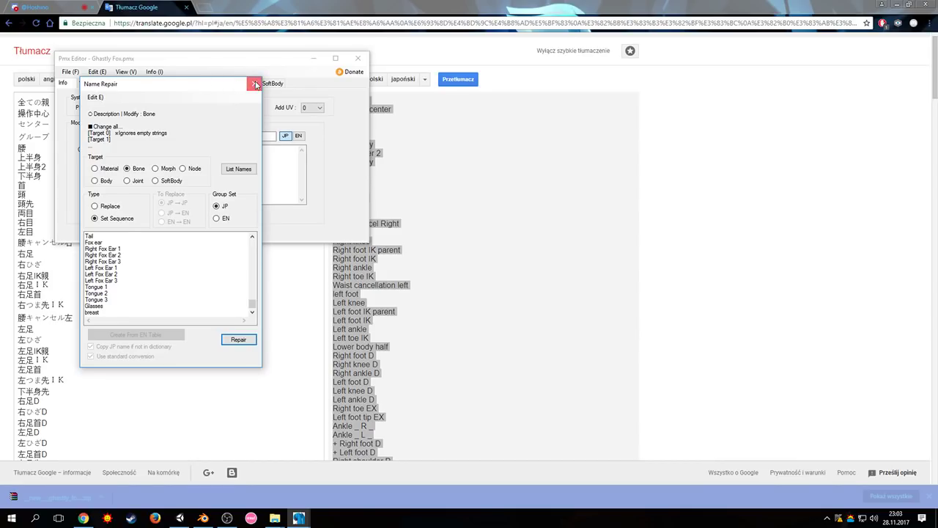
- Close Name Repair, save the model over the existing Ghastly Fox.pmx, and close PmxEditor
click(254, 83)
click(69, 71)
click(81, 106)
drag(196, 71, 367, 98)
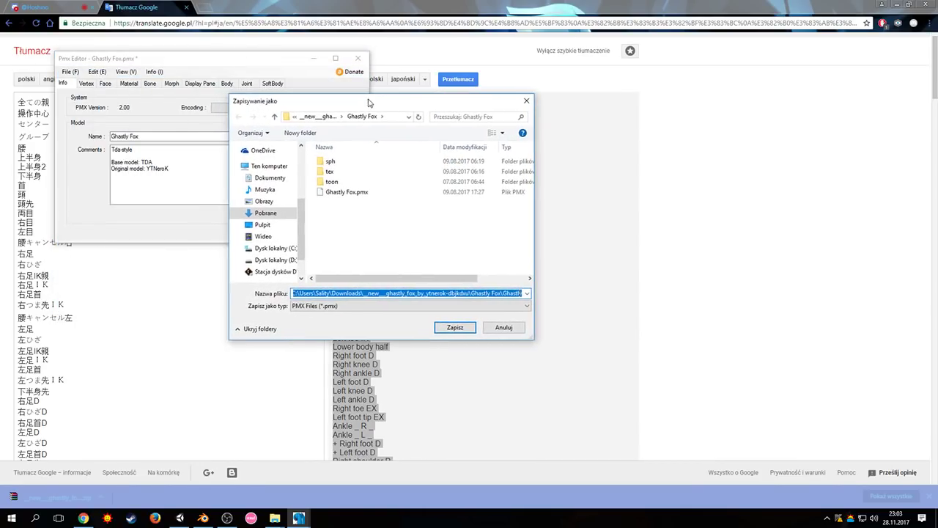
click(351, 192)
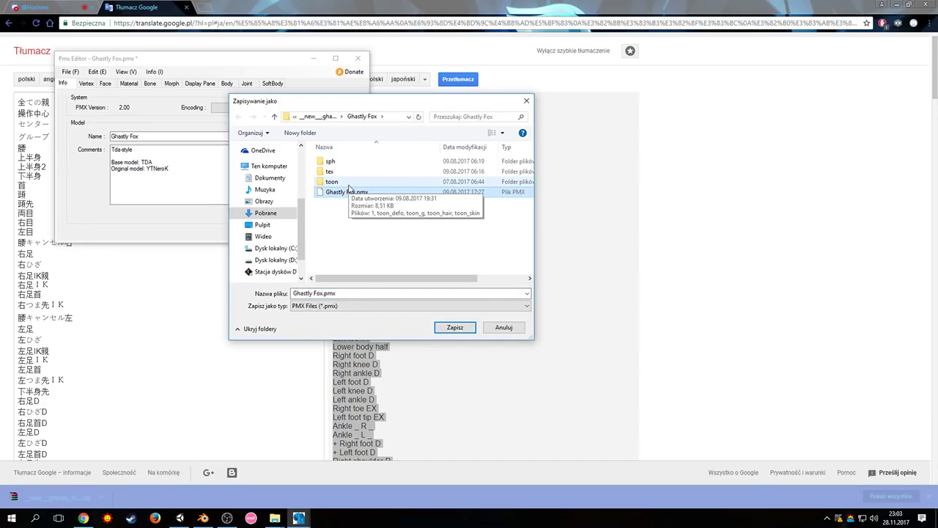
click(453, 328)
click(490, 259)
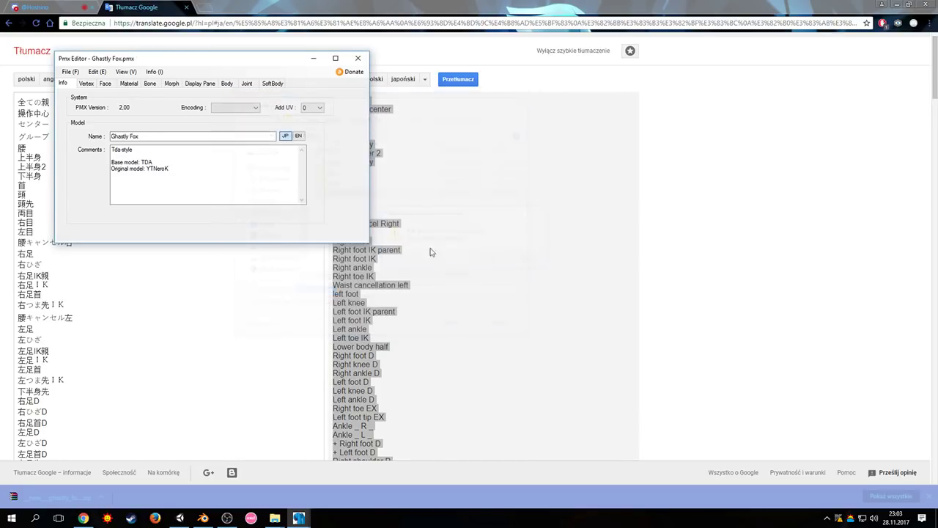
click(360, 58)
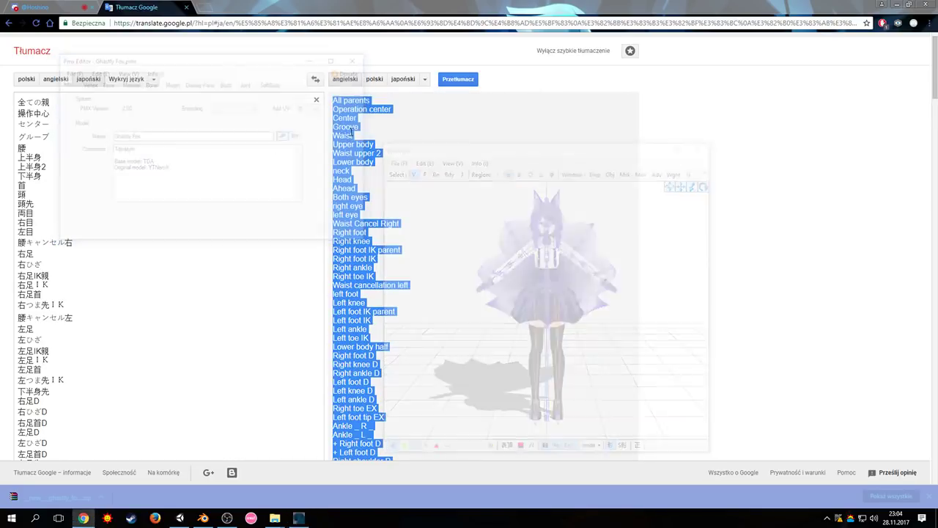
- Switch to Blender and delete the default cube, camera and lamp from the scene
click(203, 518)
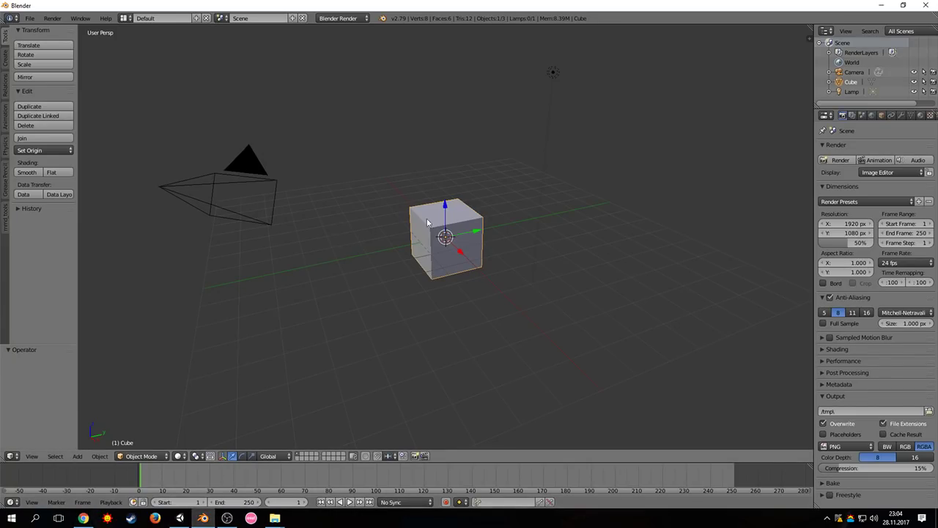
right_click(854, 72)
click(853, 78)
right_click(852, 77)
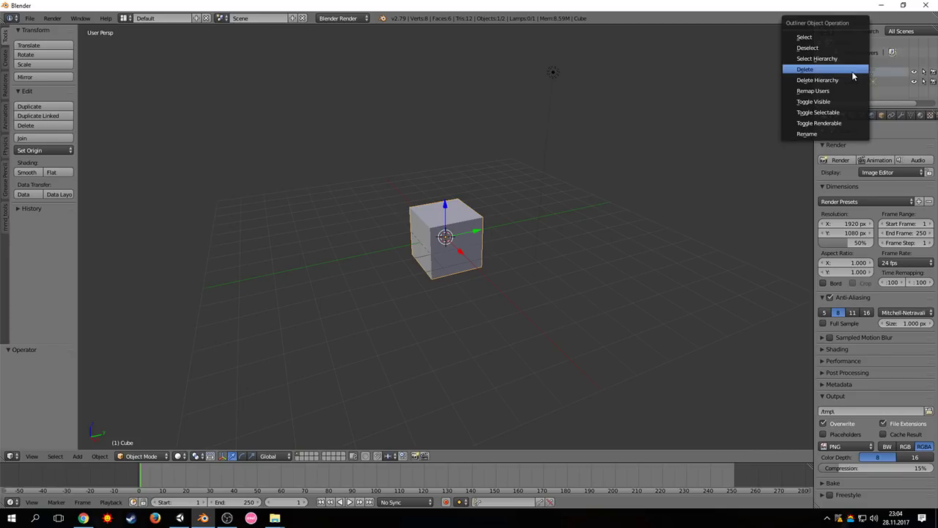
click(850, 79)
right_click(854, 79)
click(854, 80)
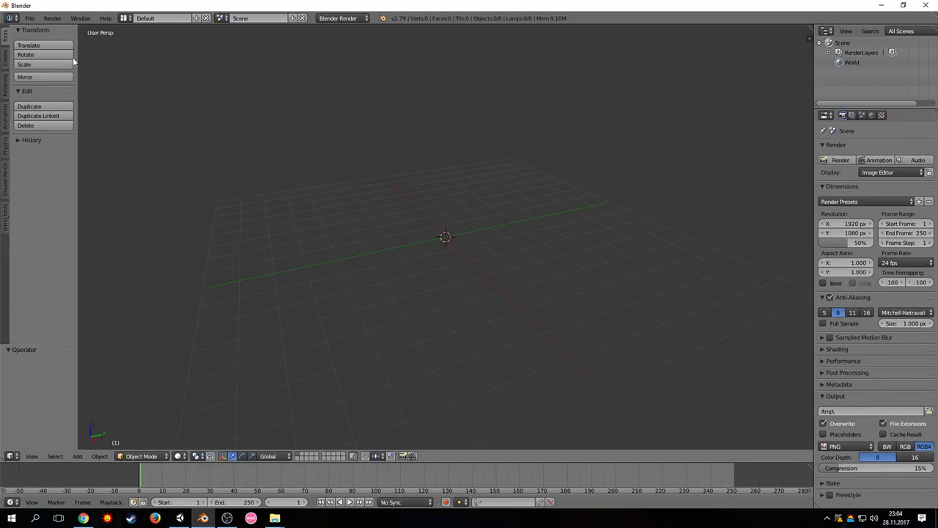
- Start a MikuMikuDance model import and choose Ghastly Fox.pmx from the ghastly fox folder in Downloads
click(30, 19)
mouse_move(57, 213)
click(30, 18)
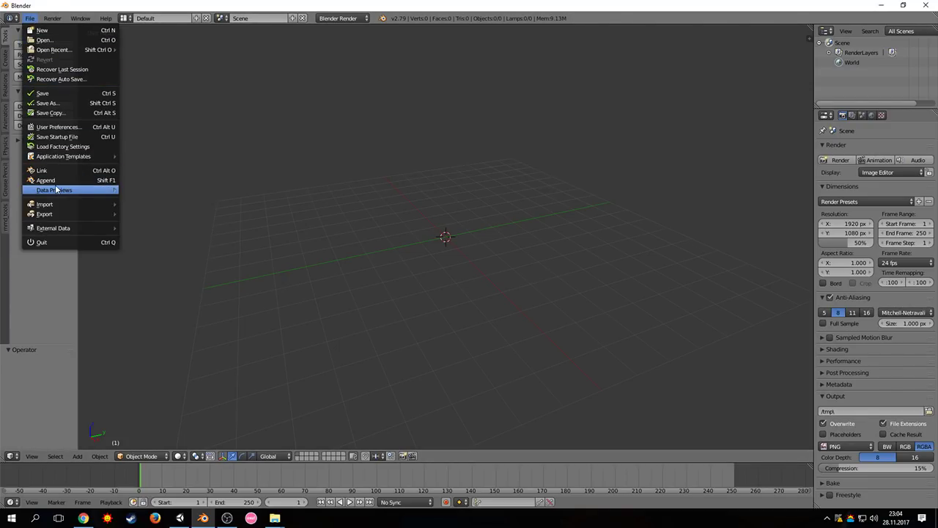
mouse_move(63, 206)
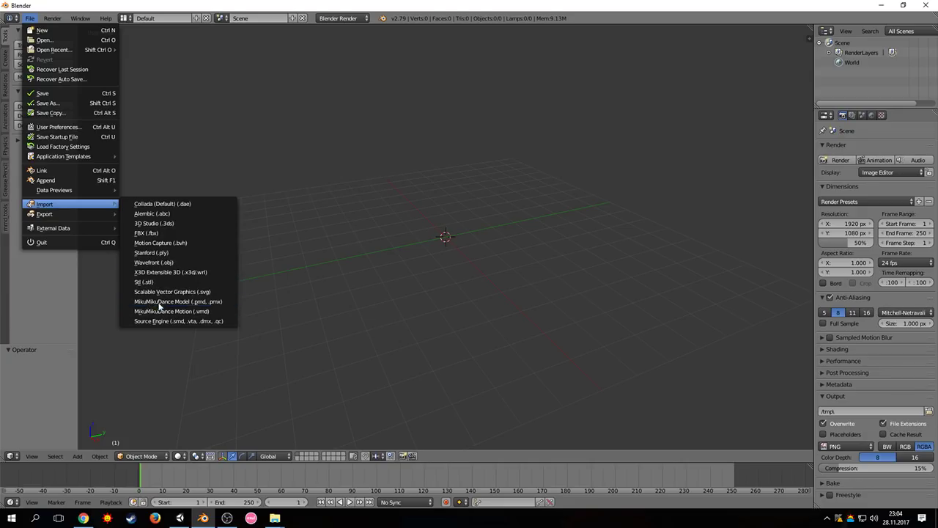
click(203, 303)
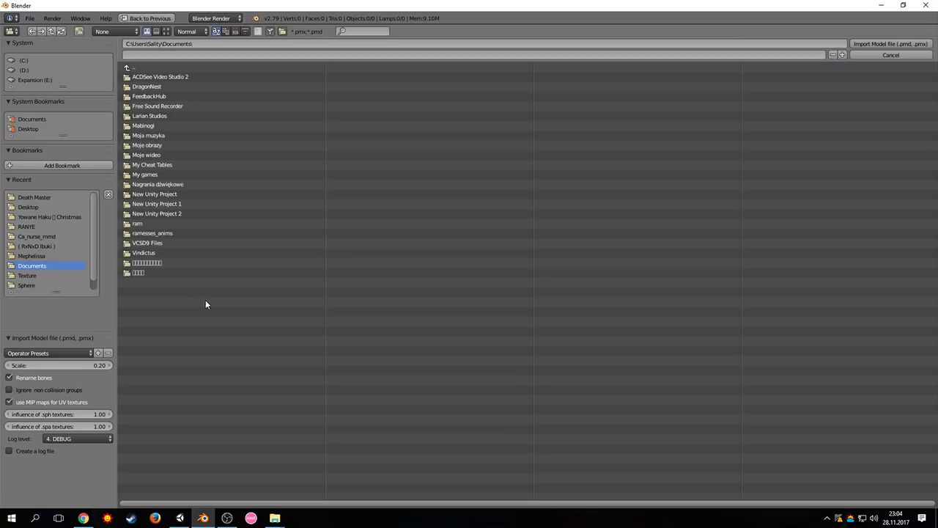
click(129, 67)
click(152, 145)
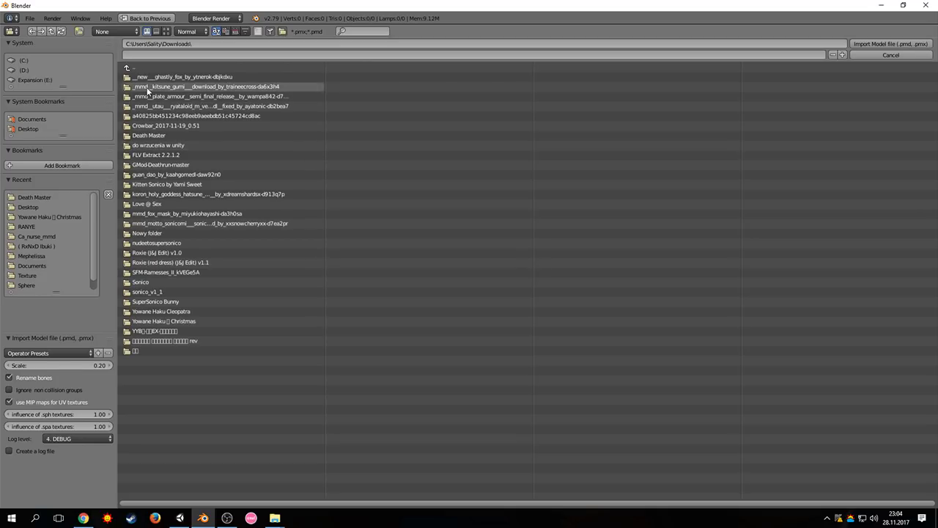
click(155, 82)
click(150, 77)
click(167, 107)
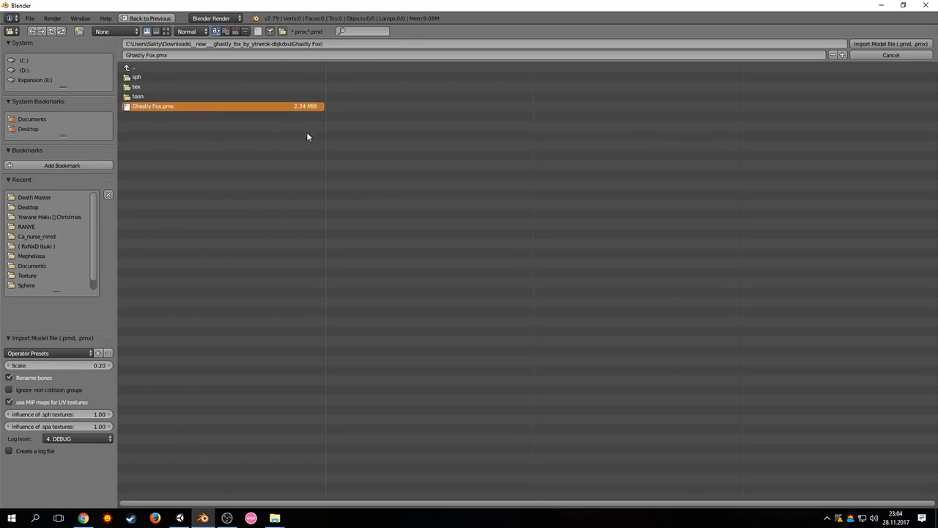
- Set the import scale to 0.08 and import the model
click(59, 365)
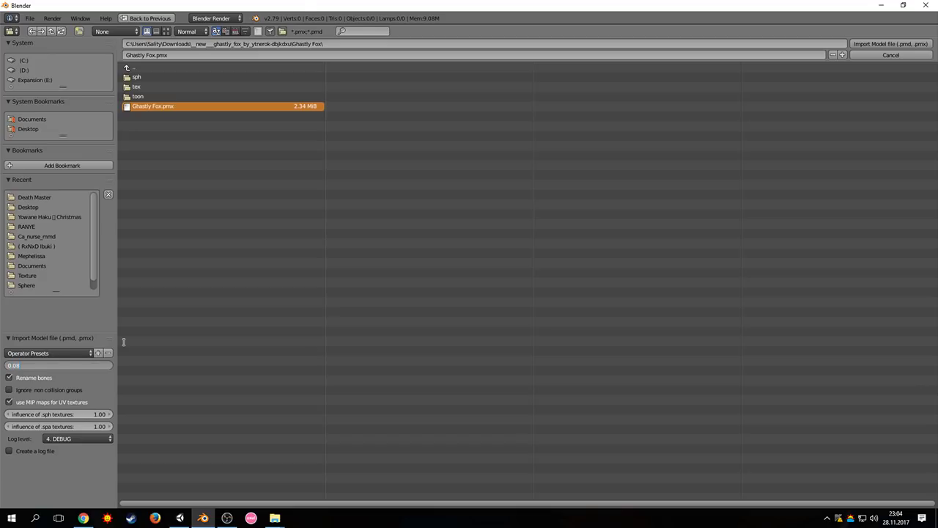
text(0.08)
key(Return)
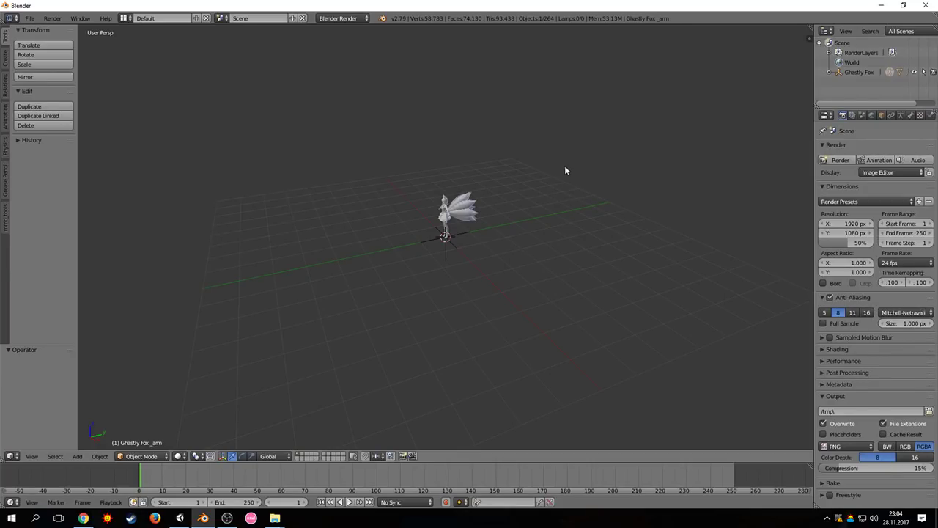
- Display the imported fox model with its textures using GLSL viewport shading
scroll(565, 168, up, 8)
scroll(520, 181, down, 4)
middle_drag(517, 180, 425, 192)
scroll(405, 171, down, 1)
middle_drag(405, 171, 549, 174)
scroll(544, 189, up, 4)
scroll(555, 173, down, 3)
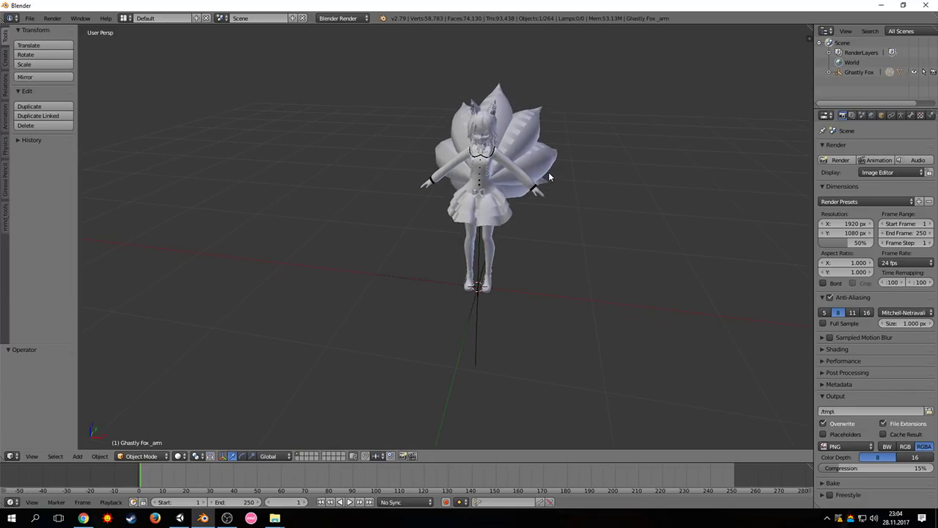
click(809, 39)
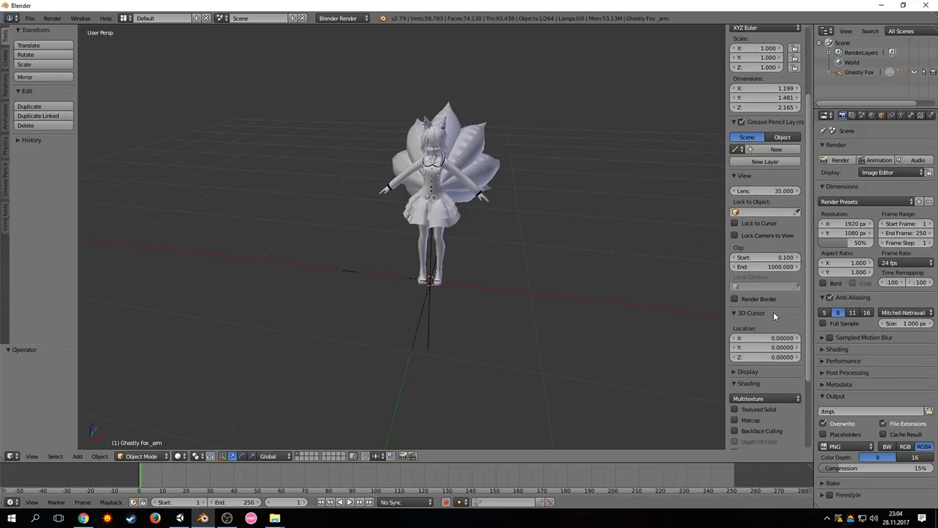
scroll(773, 312, down, 3)
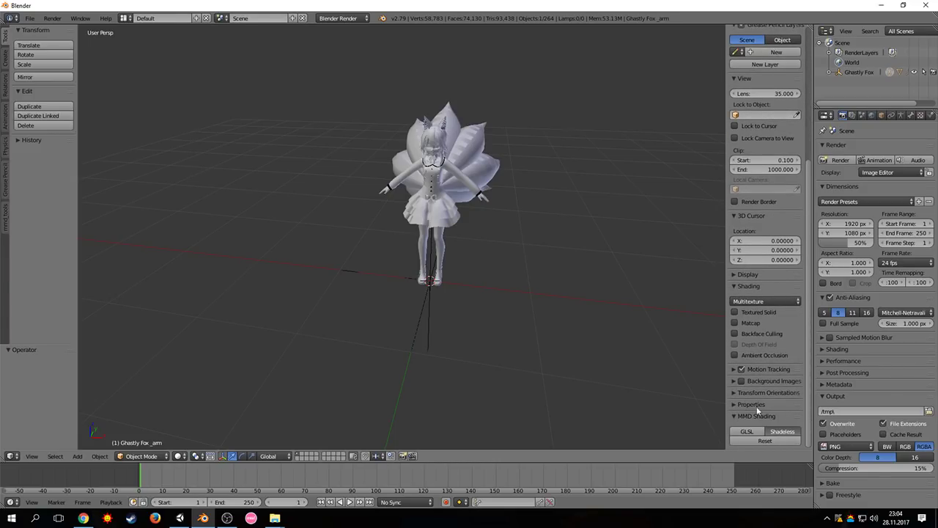
key(alt+z)
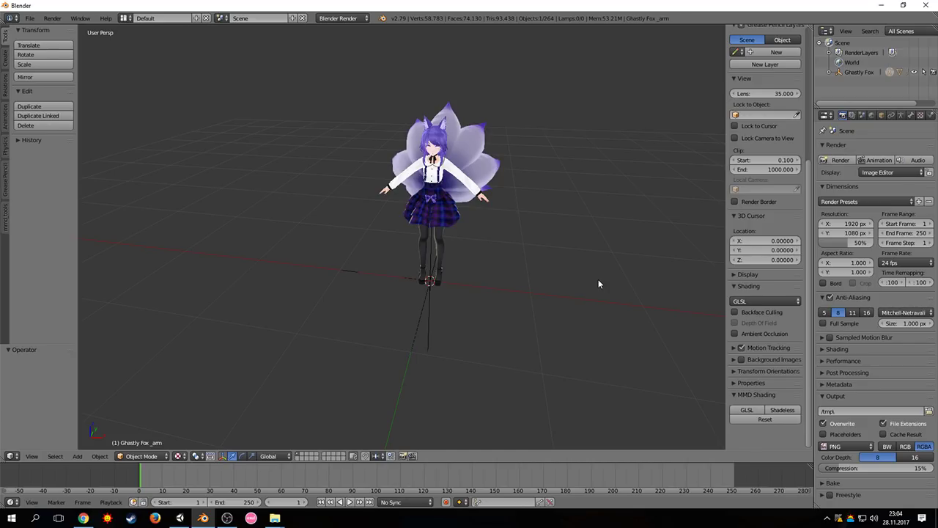
- Enlarge the outliner and delete the joints and rigidbodies objects with their children from the Ghastly Fox hierarchy
drag(814, 110, 681, 116)
drag(778, 109, 776, 349)
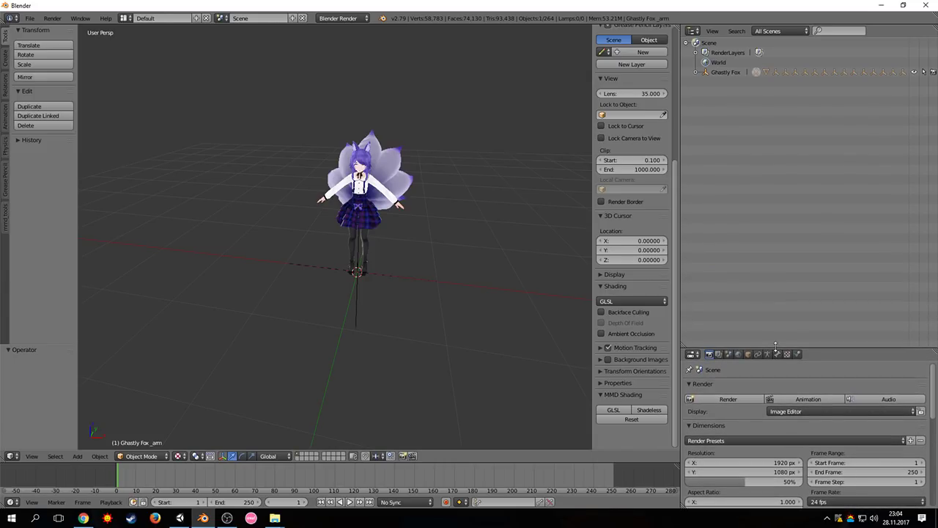
click(696, 72)
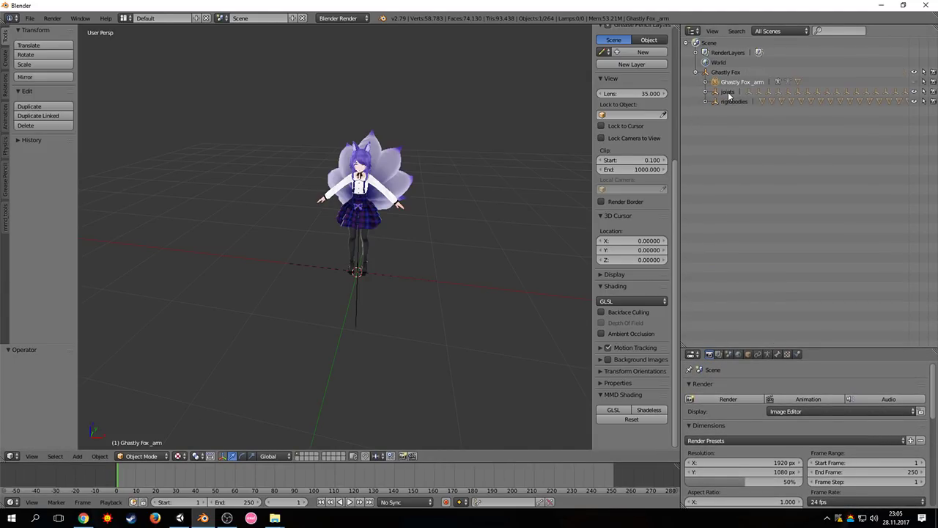
right_click(728, 94)
click(703, 93)
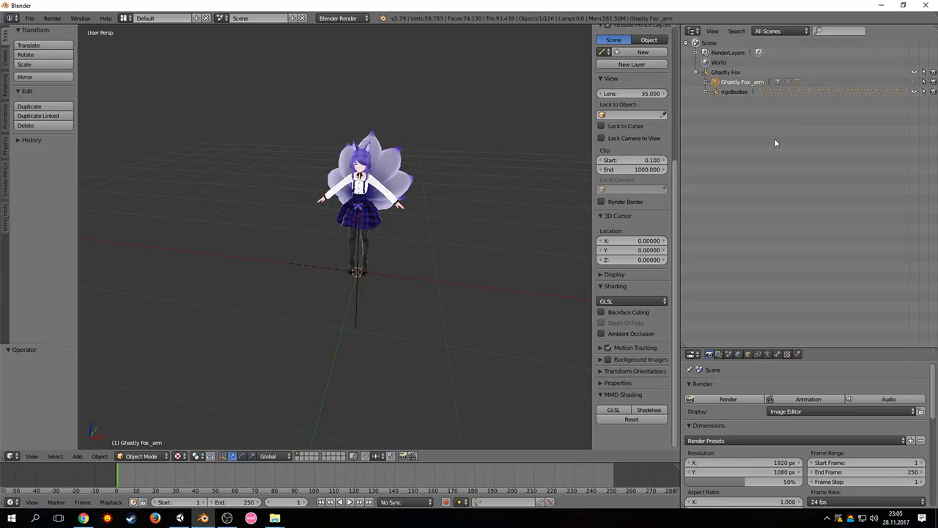
click(737, 92)
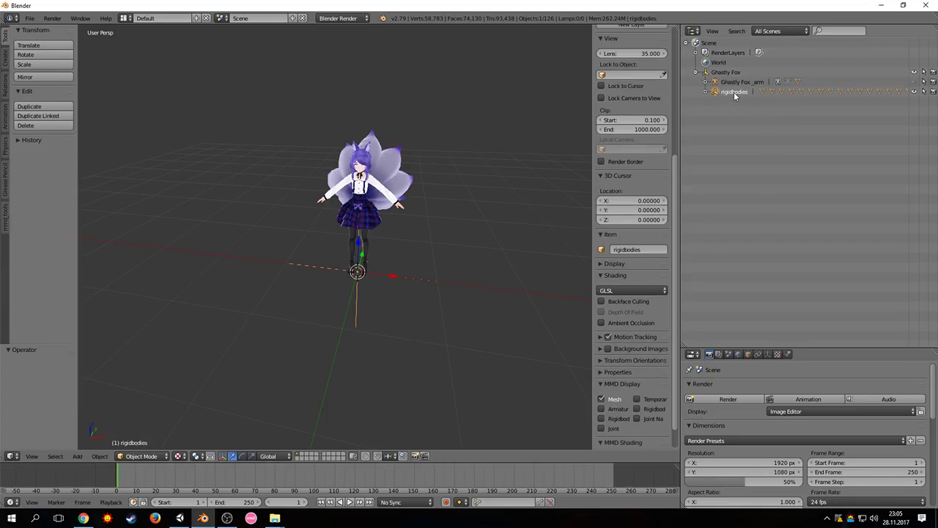
right_click(733, 93)
click(703, 93)
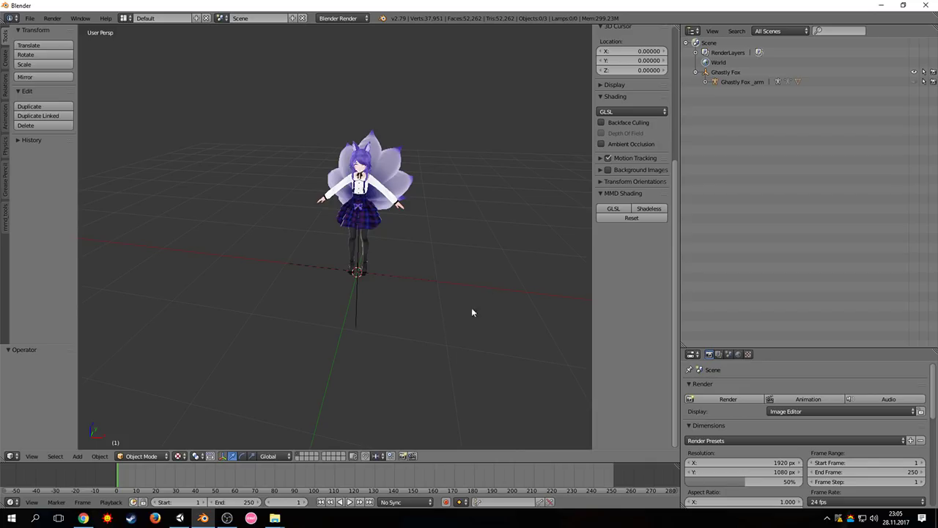
- Make the Ghastly Fox armature visible, select it and switch it to Edit Mode
click(914, 82)
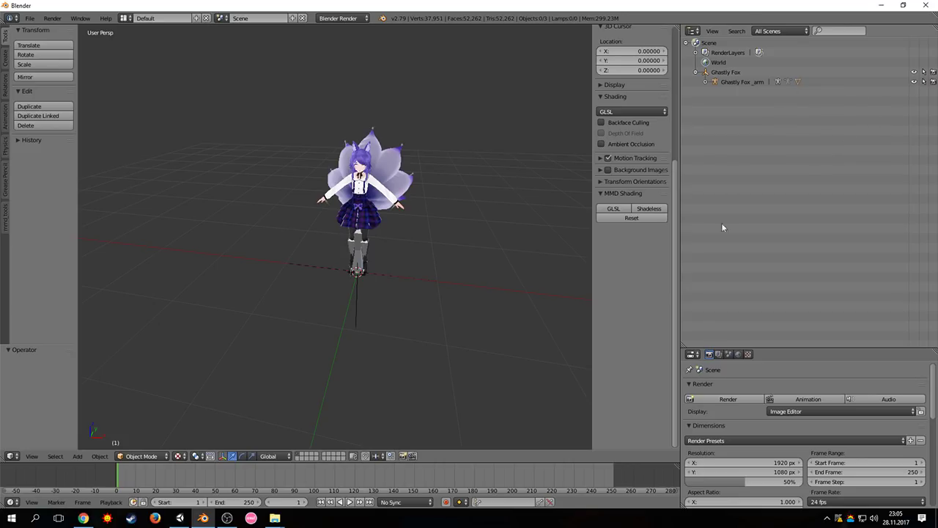
right_click(359, 242)
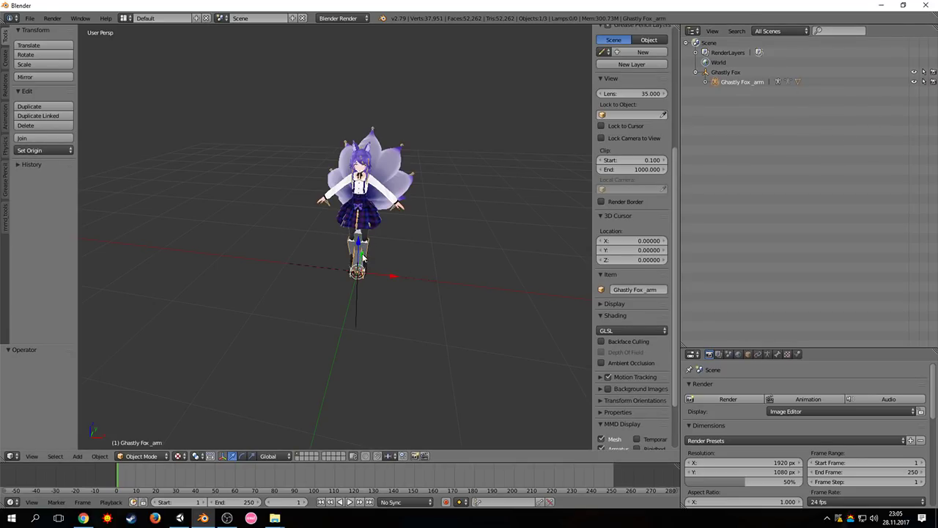
click(156, 460)
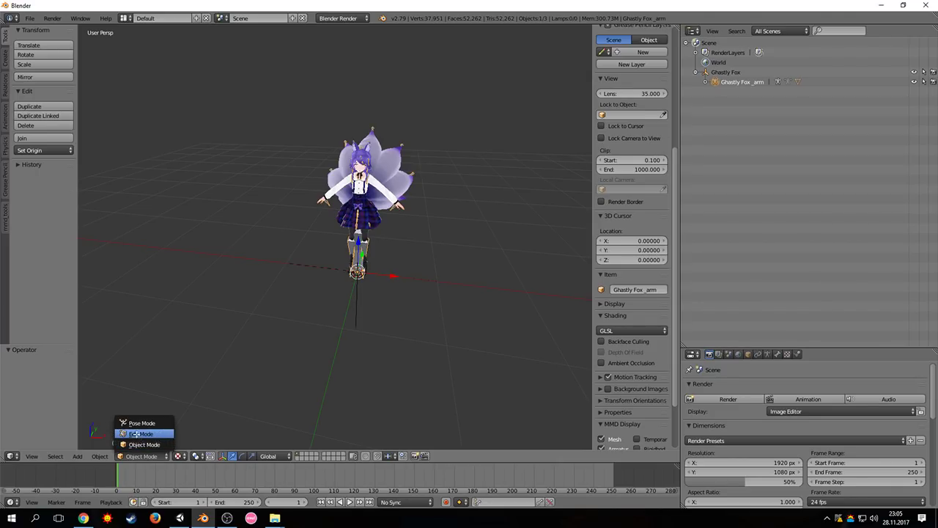
click(135, 434)
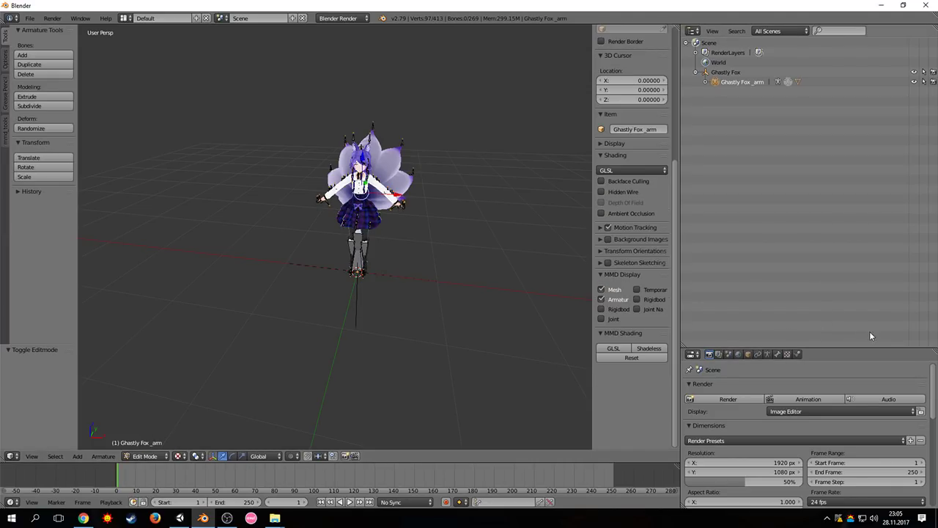
- Enable X-Ray display for the armature so its bones draw in front of the mesh
click(748, 354)
scroll(840, 420, down, 10)
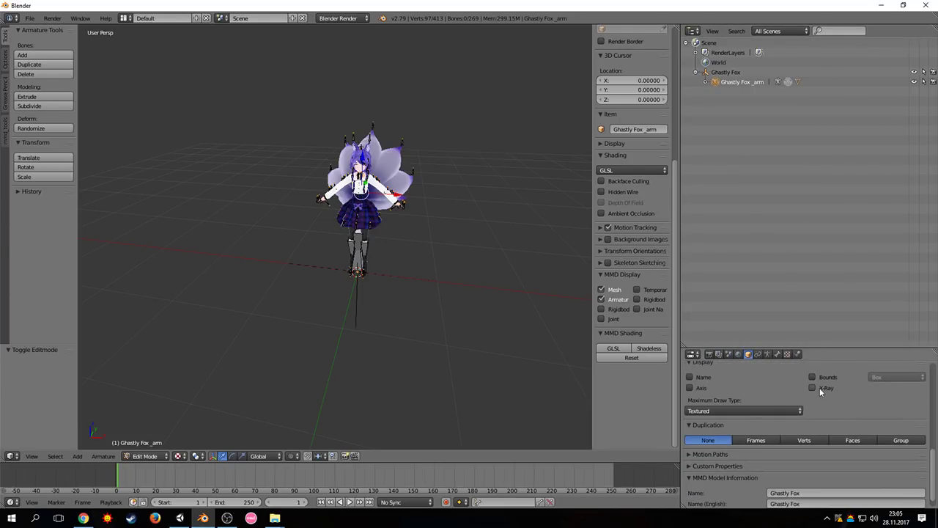
scroll(821, 403, up, 2)
click(813, 426)
middle_drag(450, 225, 464, 216)
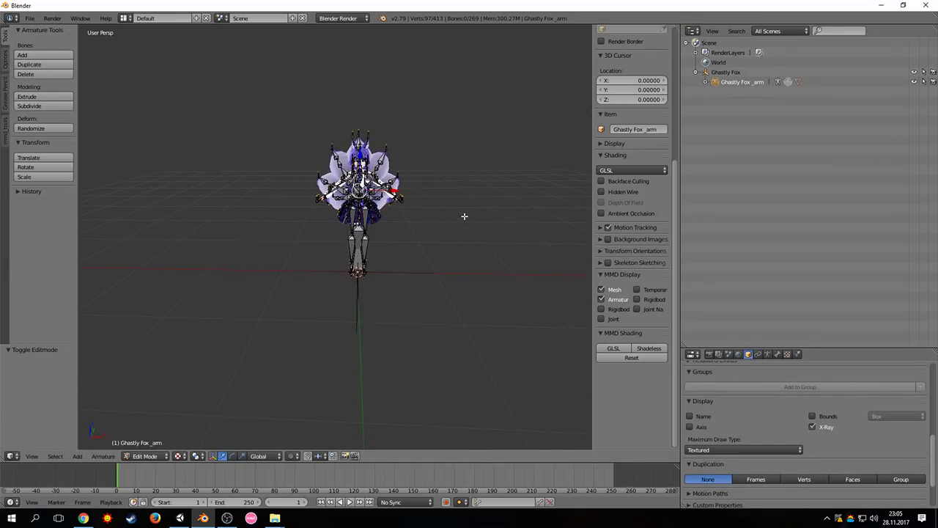
scroll(446, 198, up, 4)
middle_drag(478, 179, 415, 277)
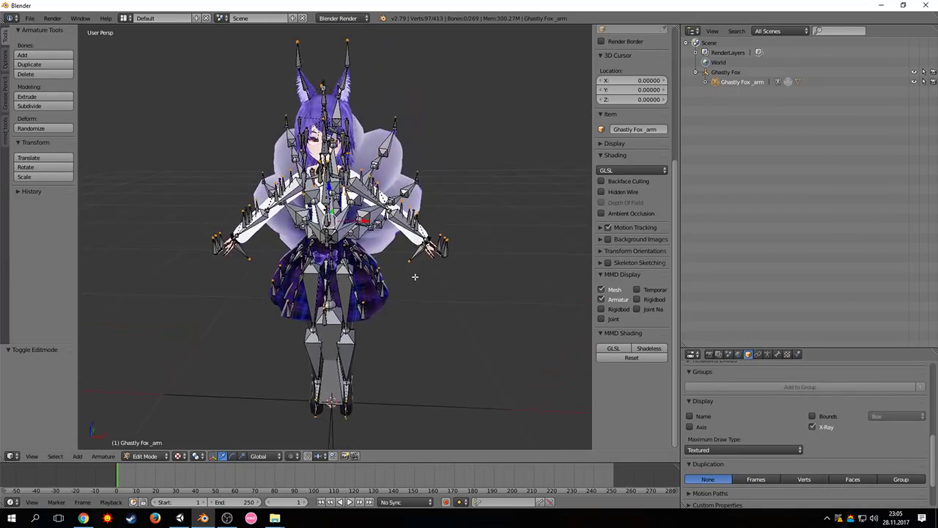
- Expand the armature's bone hierarchy through Waist upper 2 and rename the lowercase neck bone as Neck
click(706, 82)
click(715, 101)
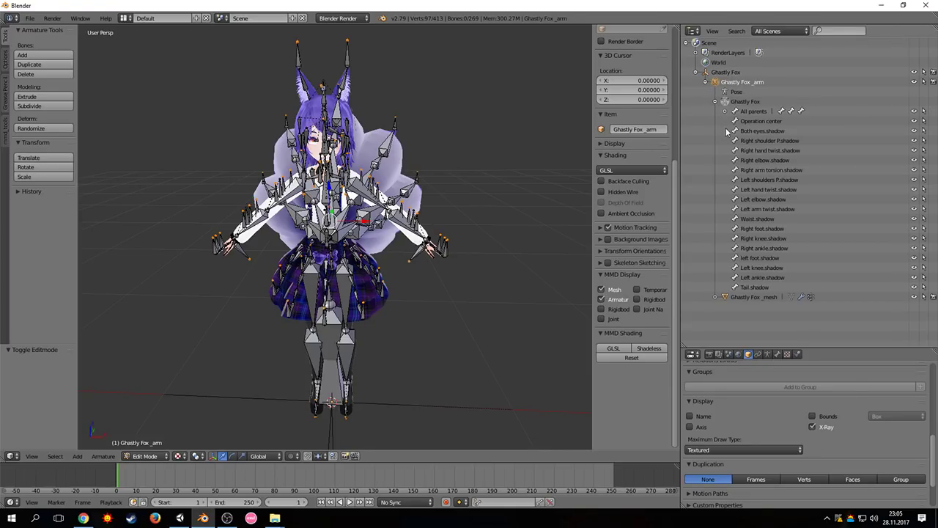
click(725, 110)
click(735, 121)
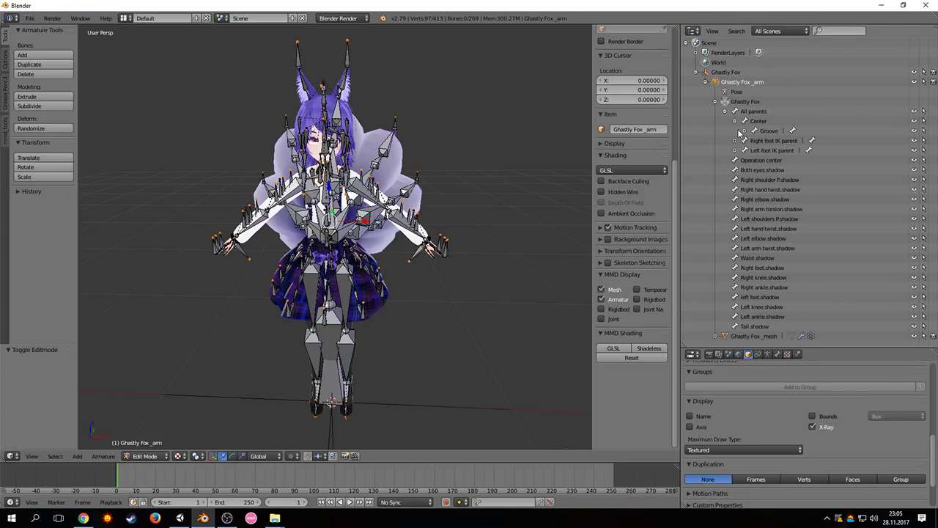
click(744, 131)
click(754, 140)
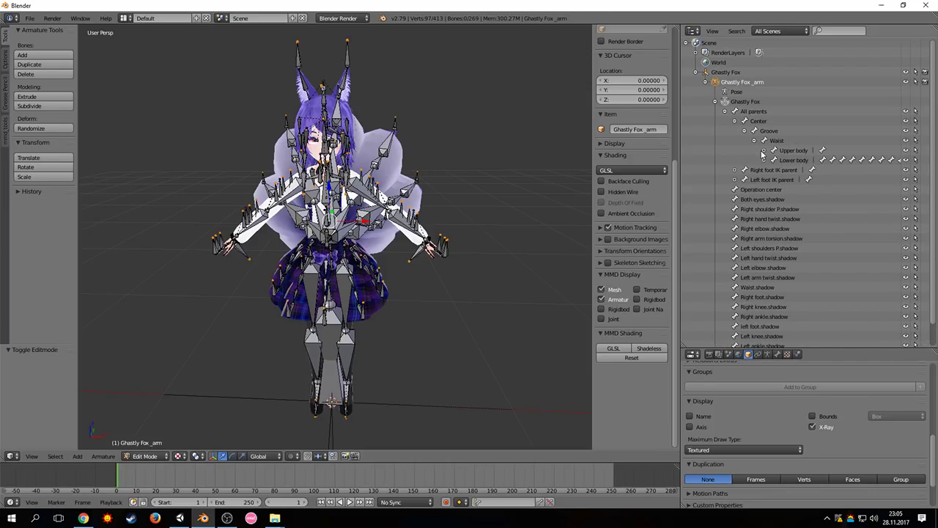
click(764, 150)
click(774, 159)
click(807, 170)
double_click(807, 170)
text(Neck)
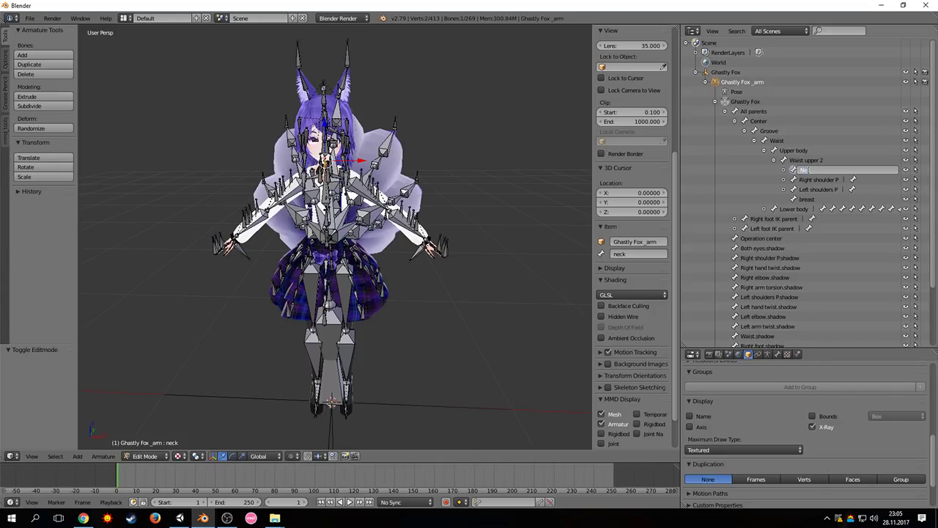
key(Return)
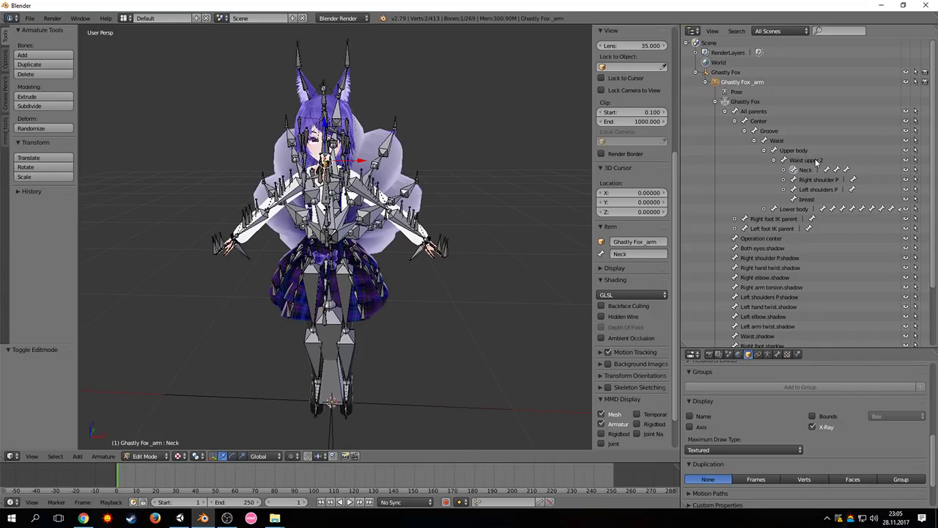
- Rename the Waist upper 2 bone, the parent of Neck, as Chest
double_click(814, 160)
text(Chest)
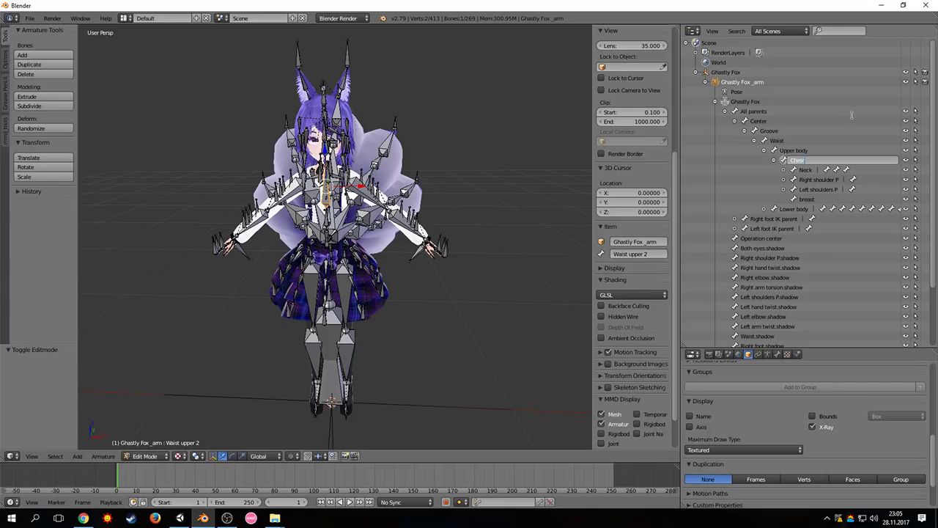
key(Return)
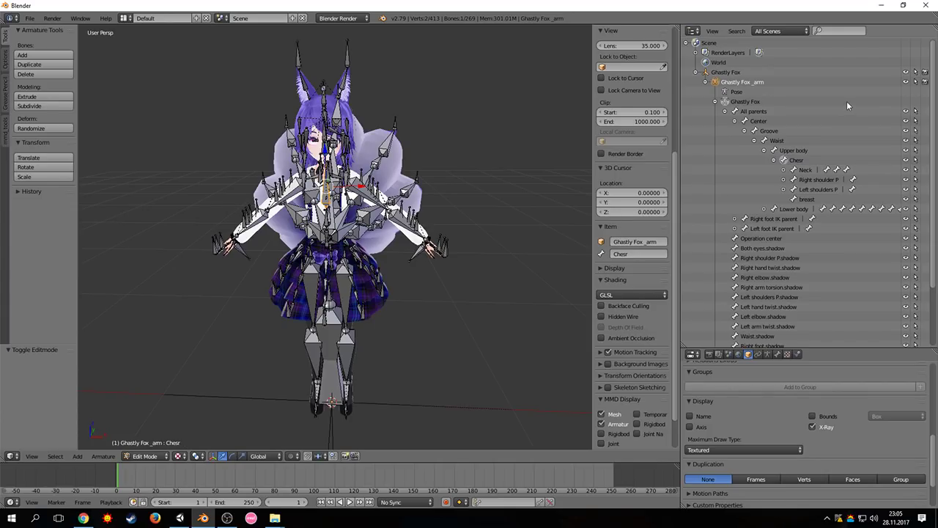
double_click(809, 161)
text(Chest)
key(Return)
- Rename the Upper body bone, the parent of Chest, as Spine
double_click(808, 149)
text(Spine)
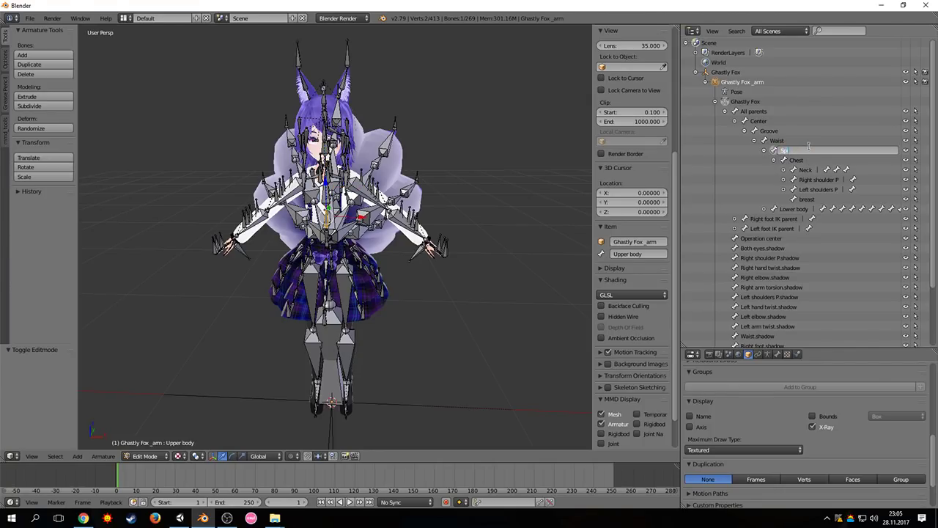
key(Return)
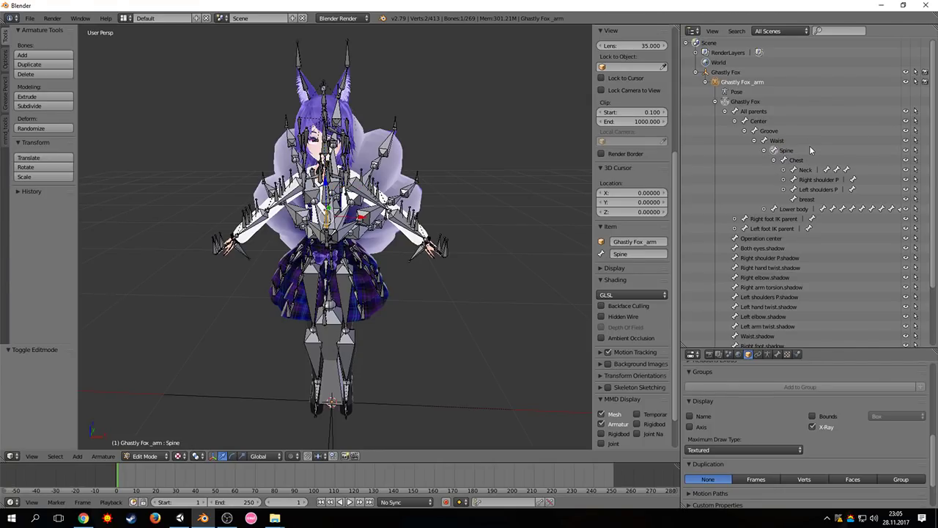
- Rename the Lower body bone as Hips
double_click(807, 209)
text(Hips)
key(Return)
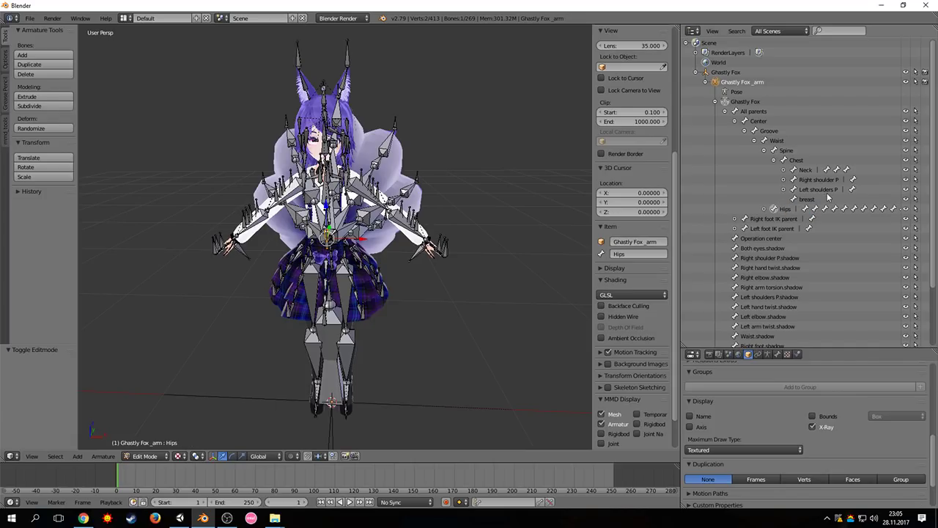
- Set Hips as the parent of the Spine bone in its bone relations
click(796, 151)
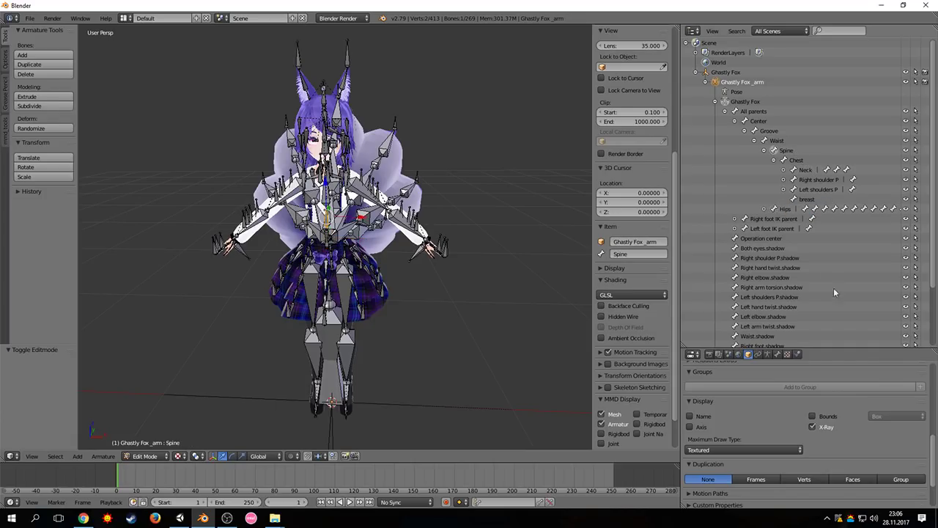
scroll(854, 401, down, 3)
scroll(852, 394, up, 3)
click(778, 354)
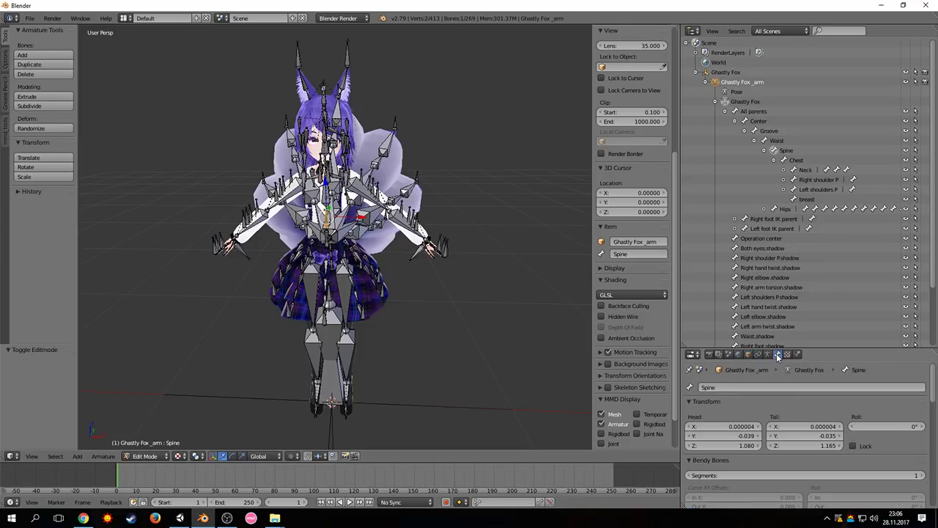
scroll(862, 395, down, 5)
click(850, 439)
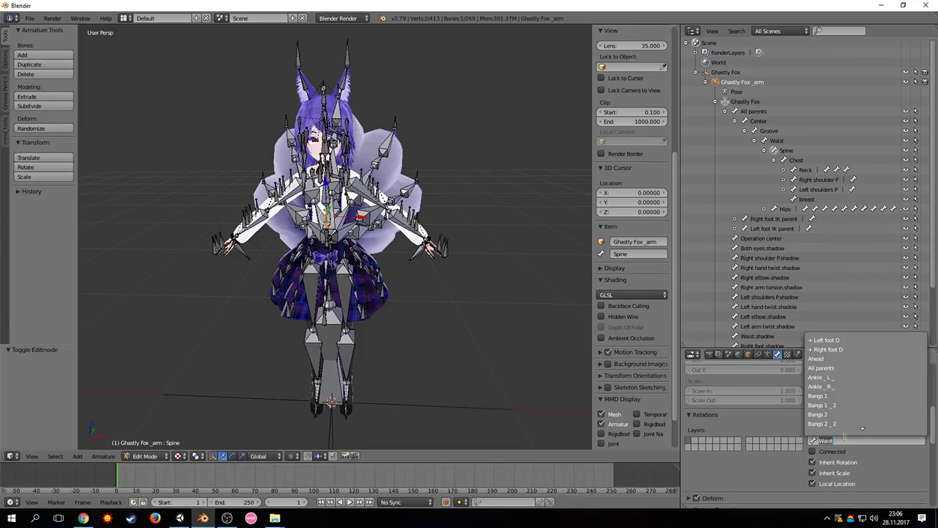
text(hips)
key(Return)
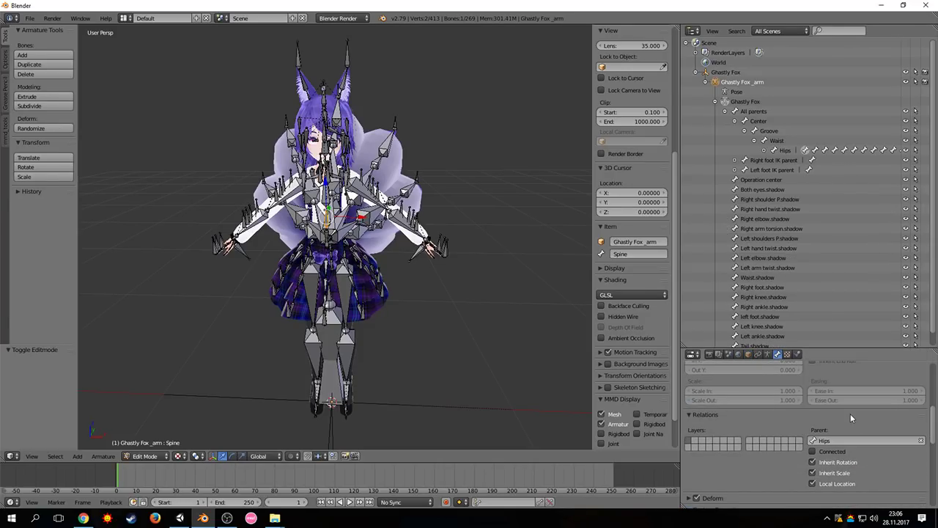
- Expand the bone hierarchy under Hips and Waist Cancel Right, and rename the Right foot bone as Right leg
click(764, 151)
click(774, 160)
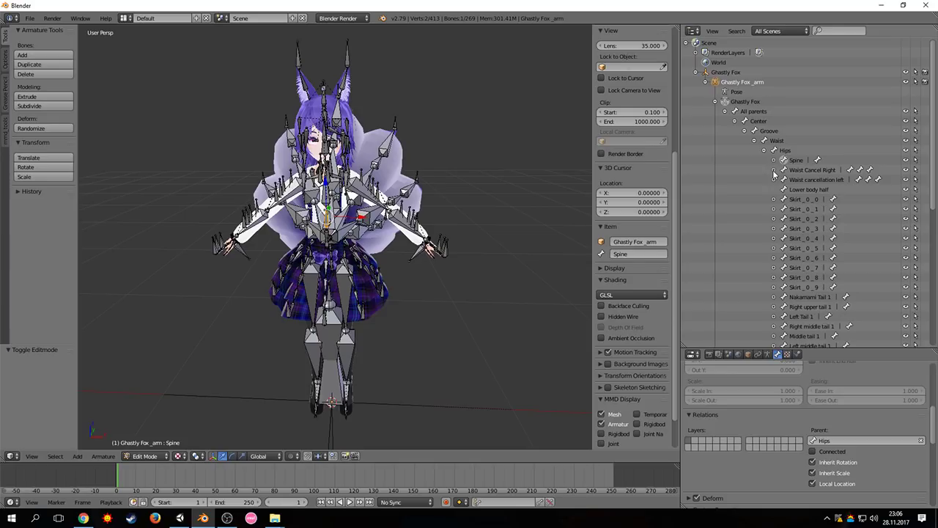
click(774, 170)
click(783, 180)
click(793, 189)
click(803, 199)
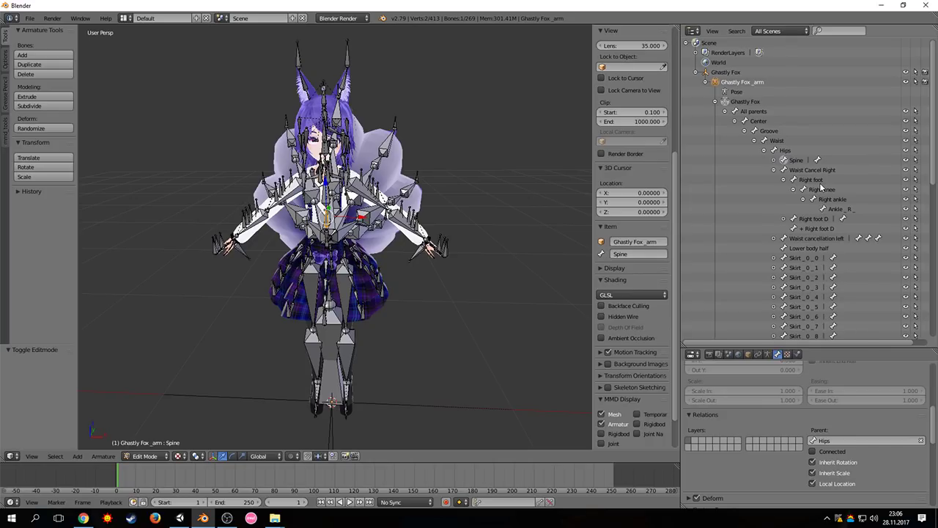
click(813, 171)
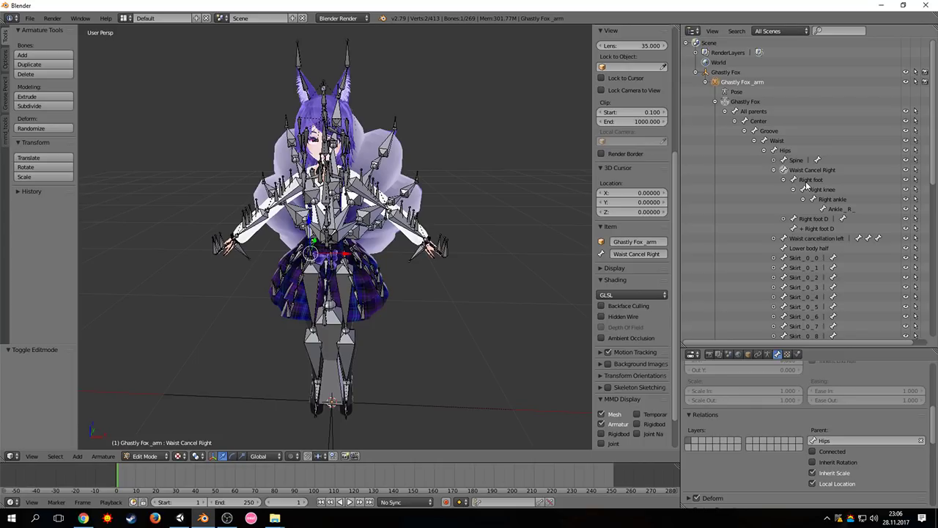
click(809, 180)
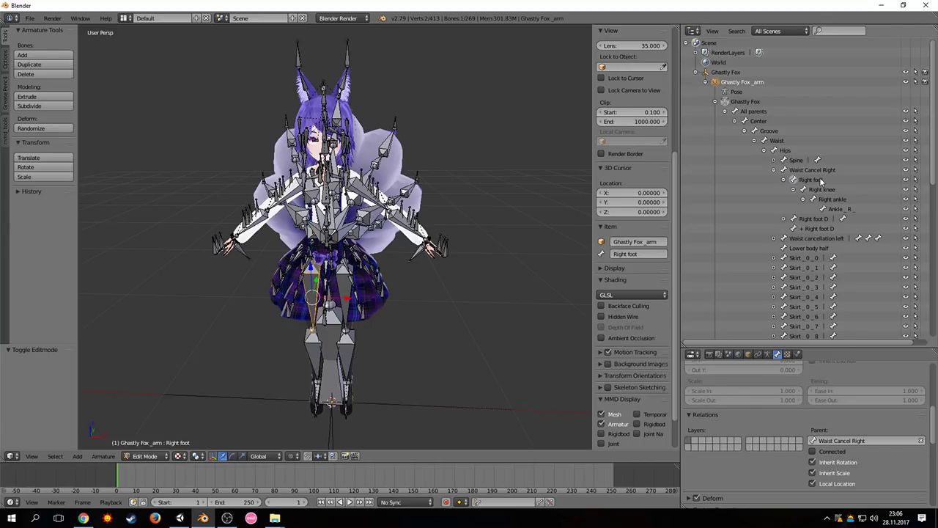
double_click(834, 180)
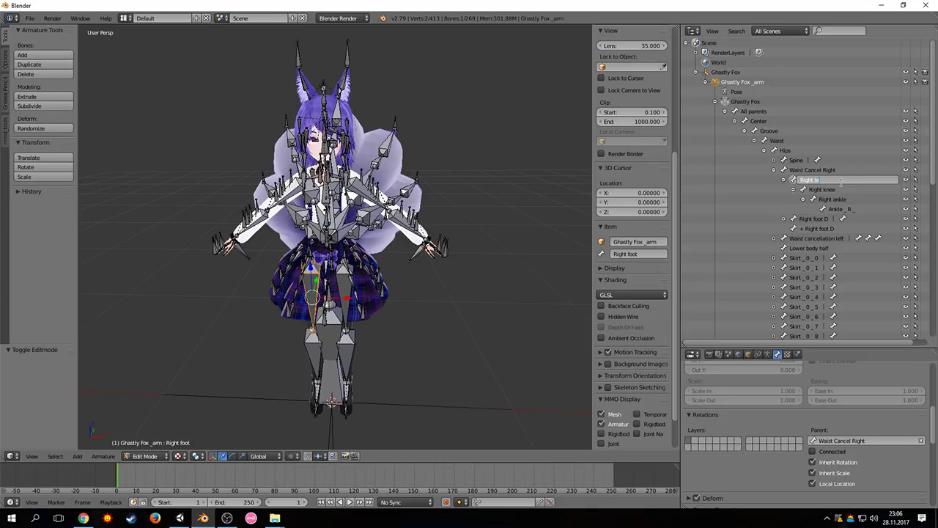
key(Return)
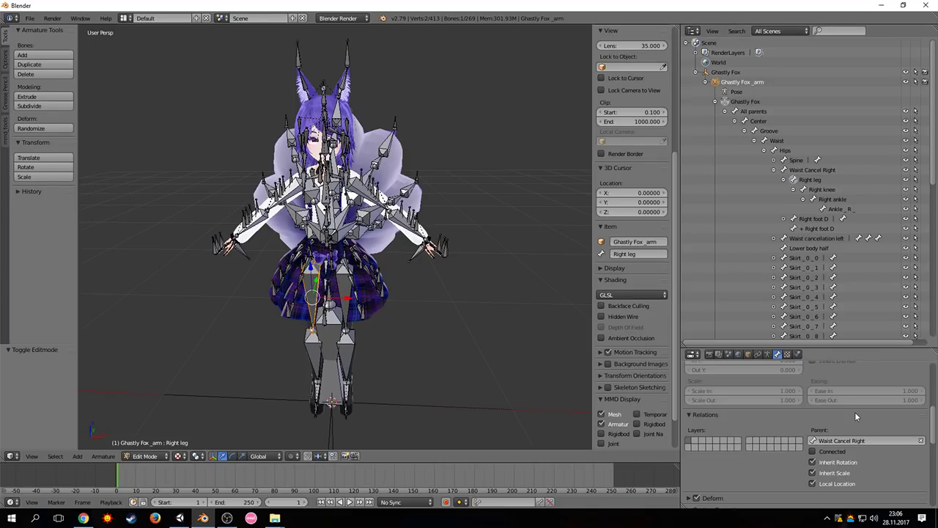
- Change the parent of the Right leg bone to Hips
click(864, 441)
text(Hips)
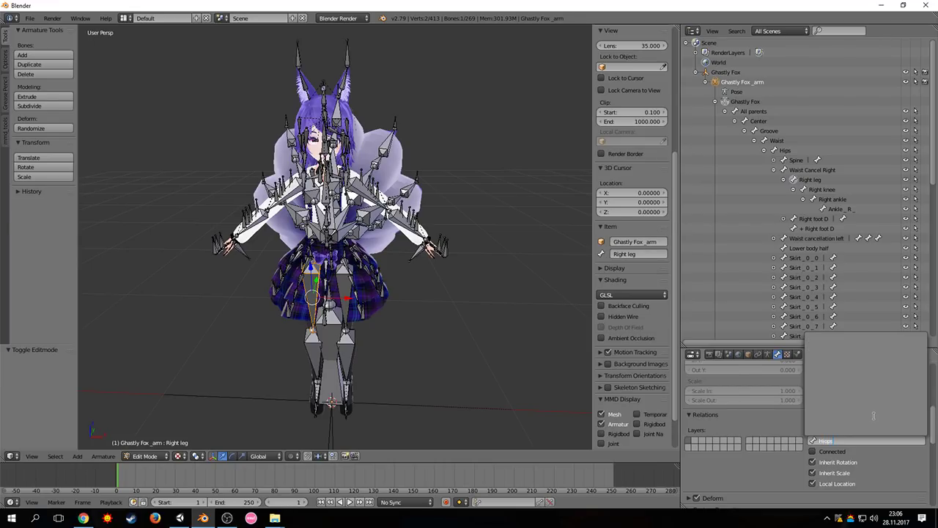
key(Return)
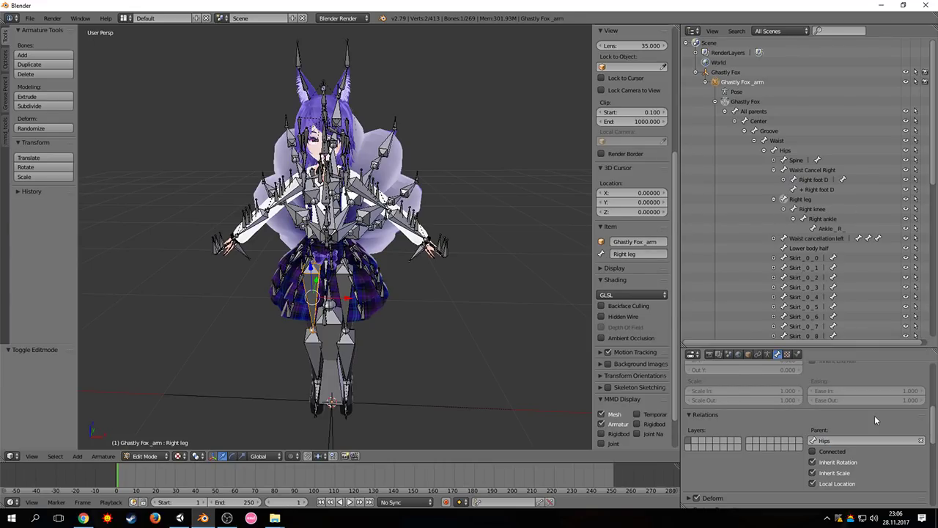
- Change the parent of the Right foot D bone to Right leg
click(821, 179)
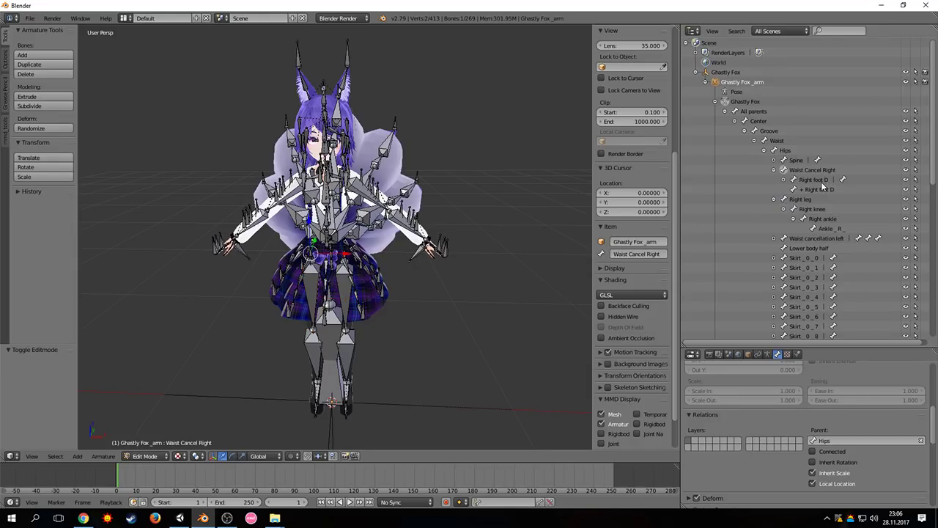
click(875, 441)
text(Right f)
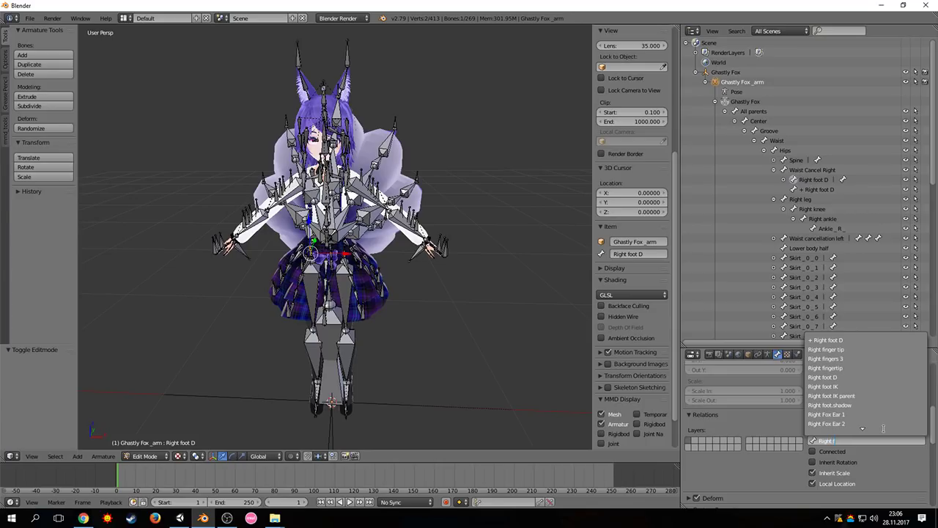
scroll(883, 429, down, 4)
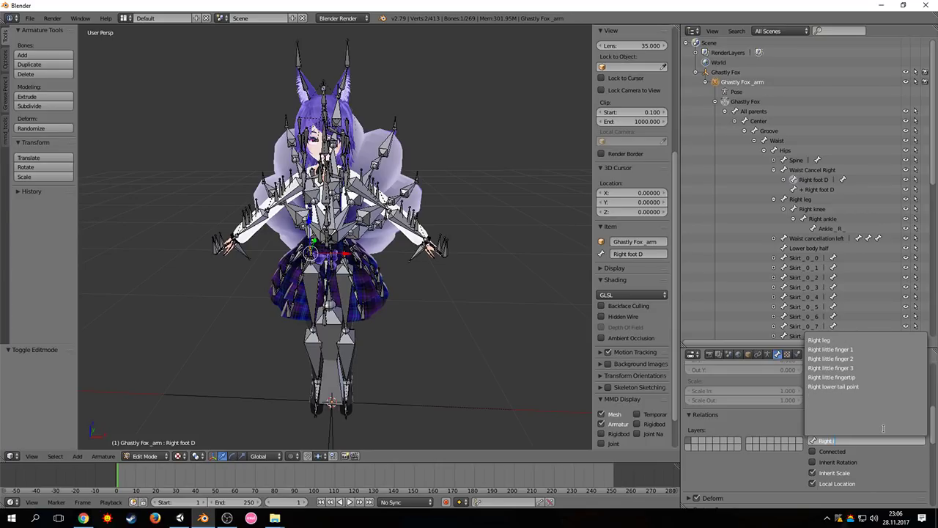
click(824, 341)
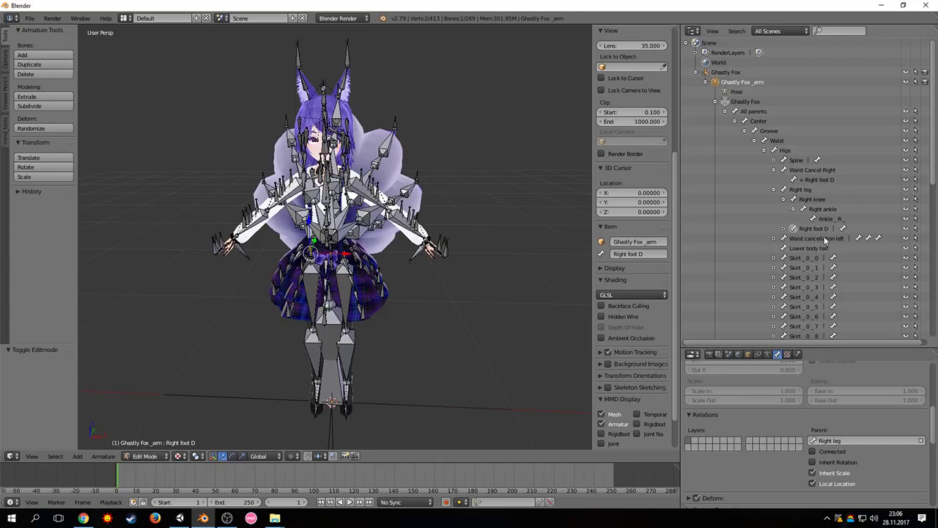
- Expand Right foot D and change the parent of its child bone Right knee D to Right knee
click(827, 183)
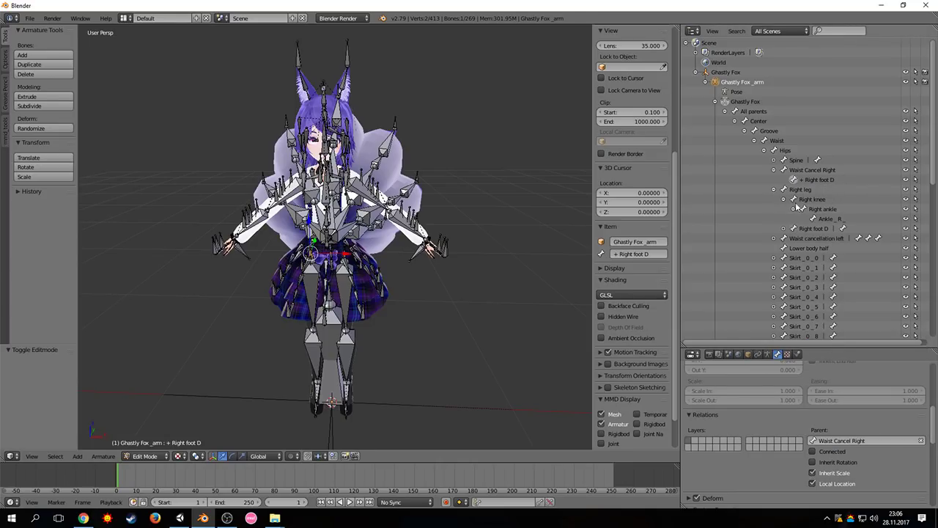
click(783, 229)
click(824, 239)
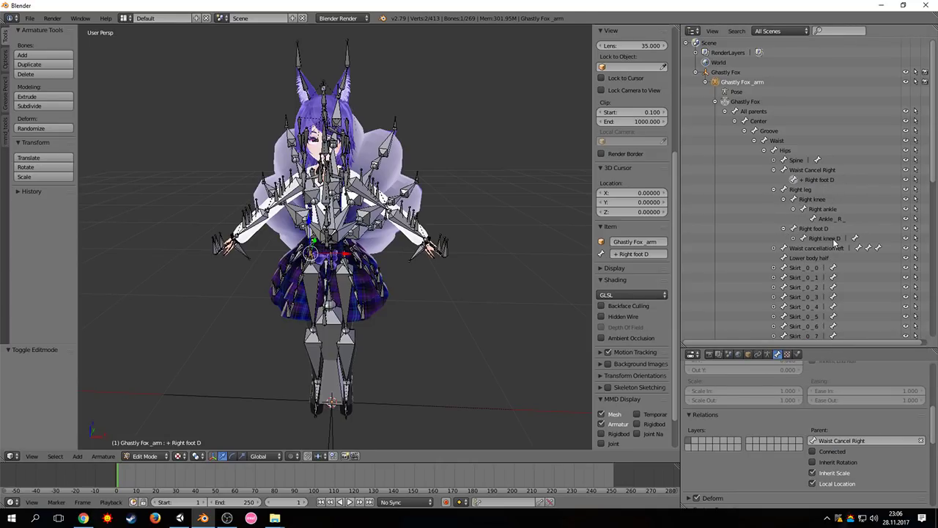
click(854, 440)
text(Right k)
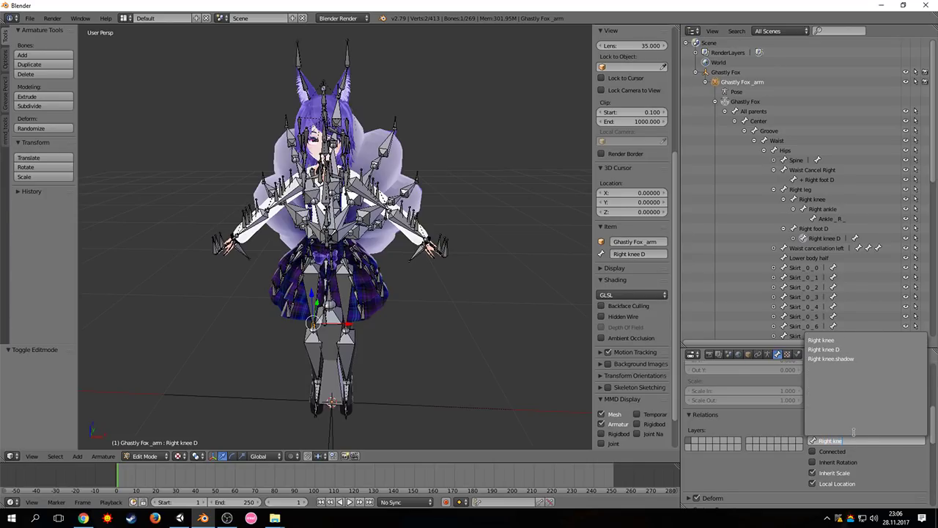
text(ne)
key(Down)
key(Down)
key(Down)
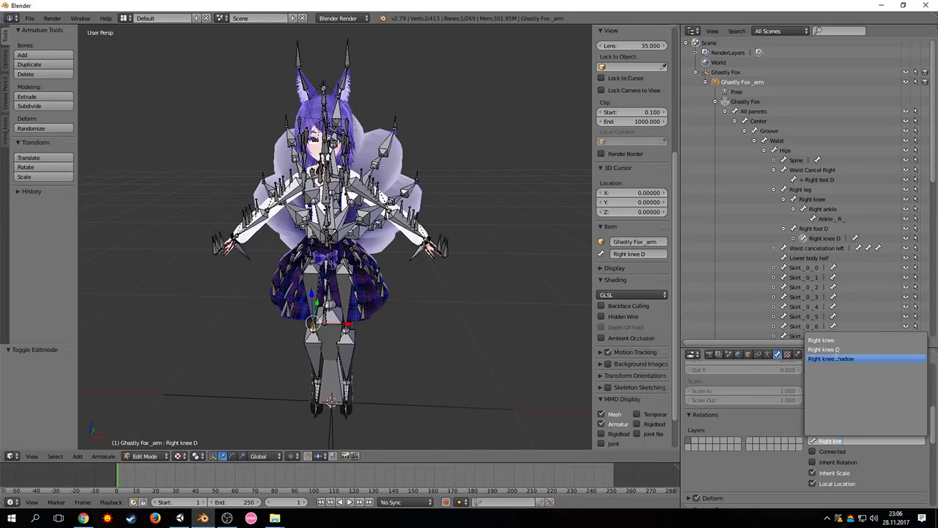
key(Return)
- Expand Right knee D and change the parent of its child bone Right ankle D to Right ankle
click(793, 229)
click(829, 238)
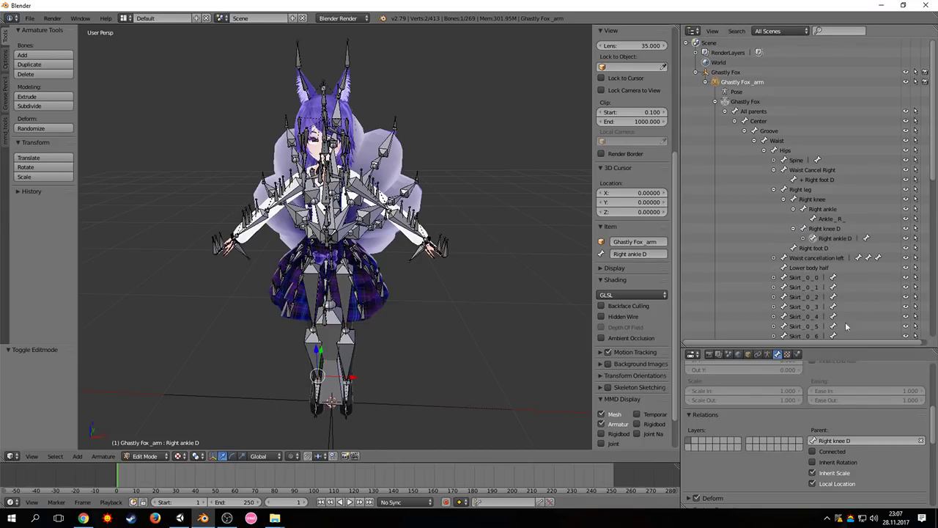
click(862, 441)
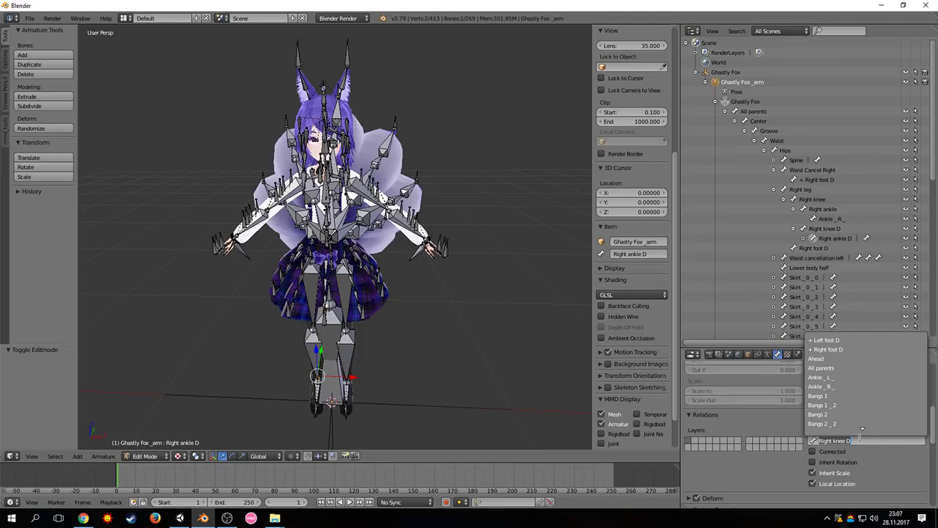
text(Right)
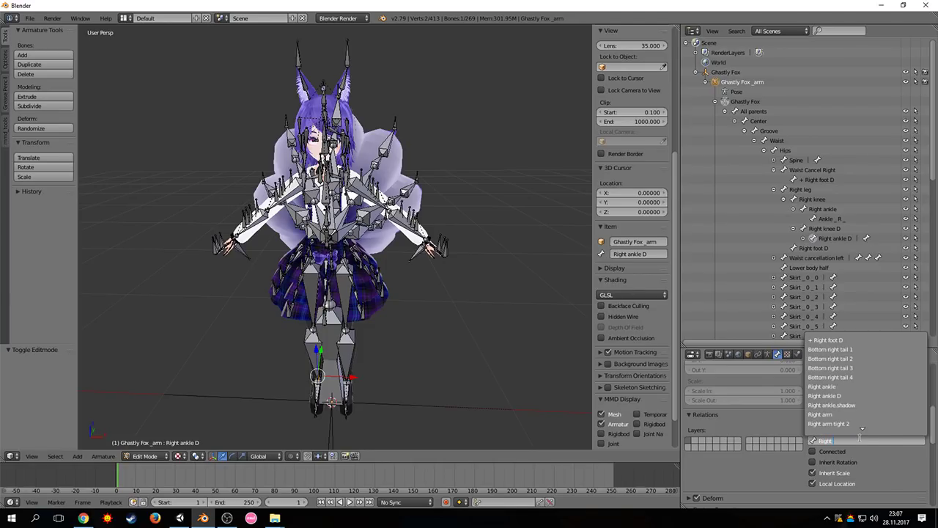
text( ankle)
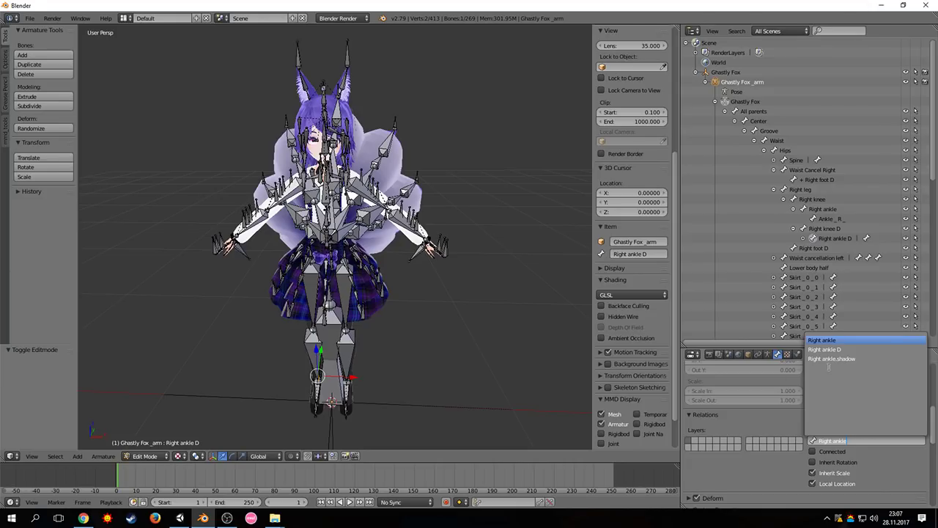
key(Return)
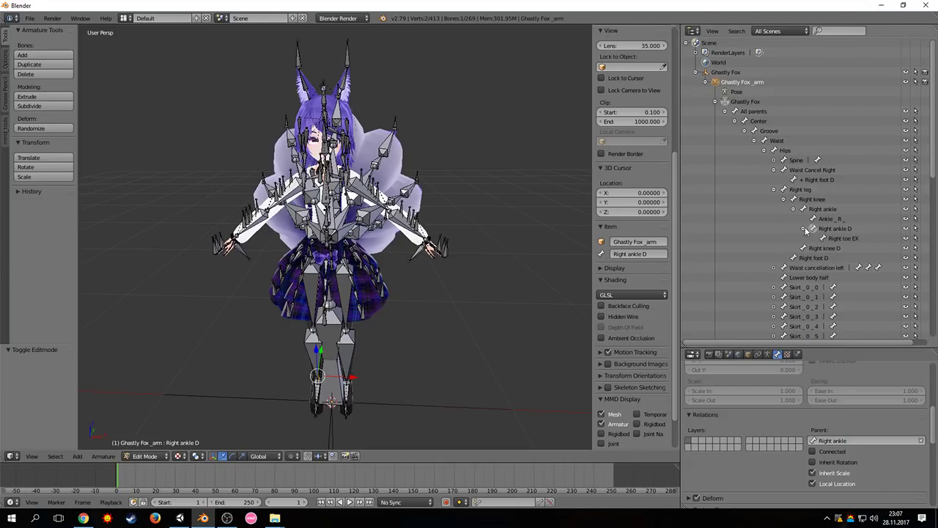
click(840, 239)
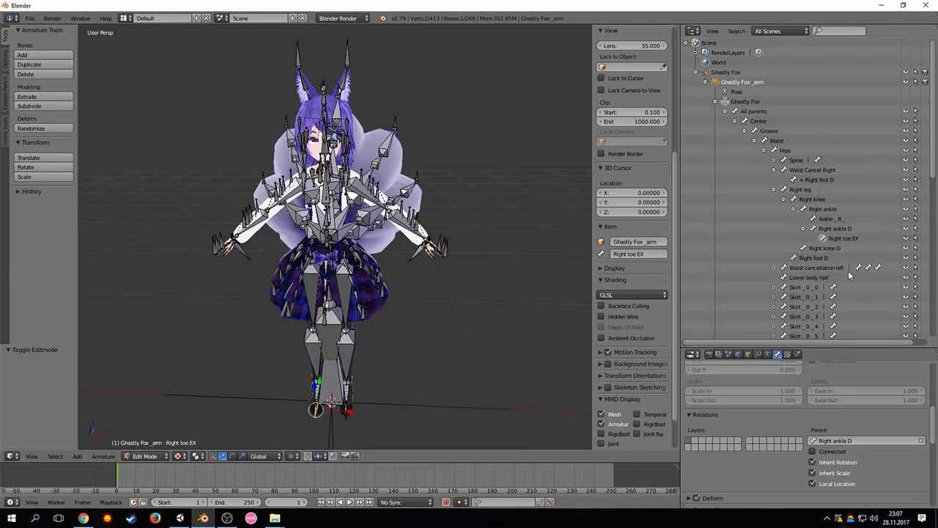
click(858, 441)
text(Right to)
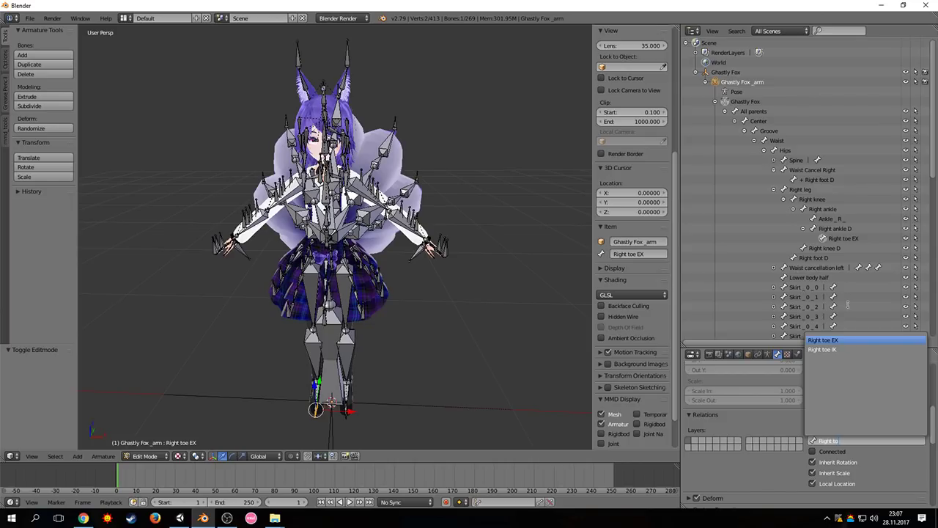
click(776, 241)
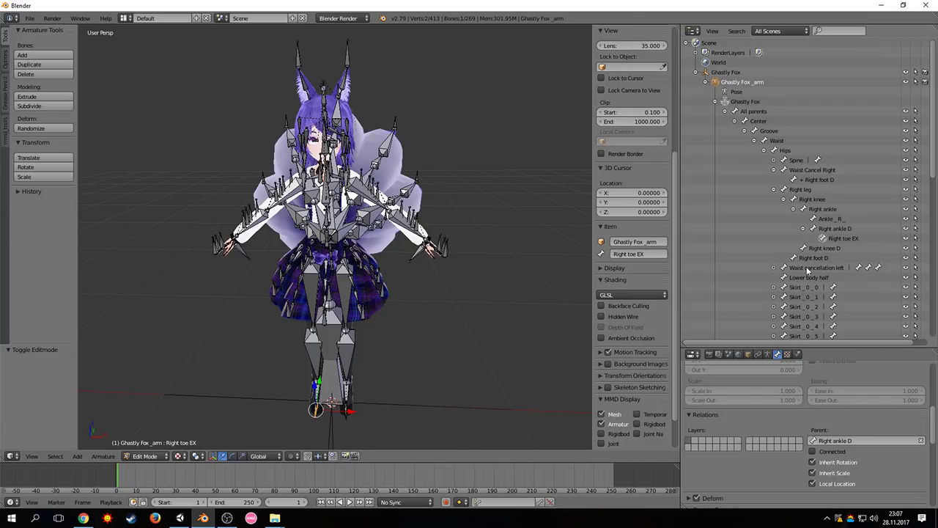
- Collapse the Right leg hierarchy and delete the Waist Cancel Right bone from the armature
click(804, 229)
click(803, 229)
click(774, 189)
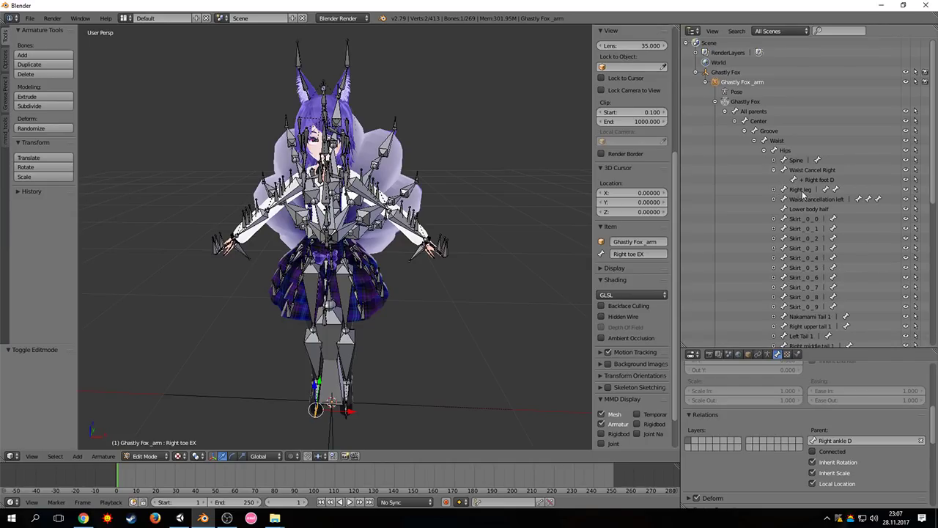
click(812, 181)
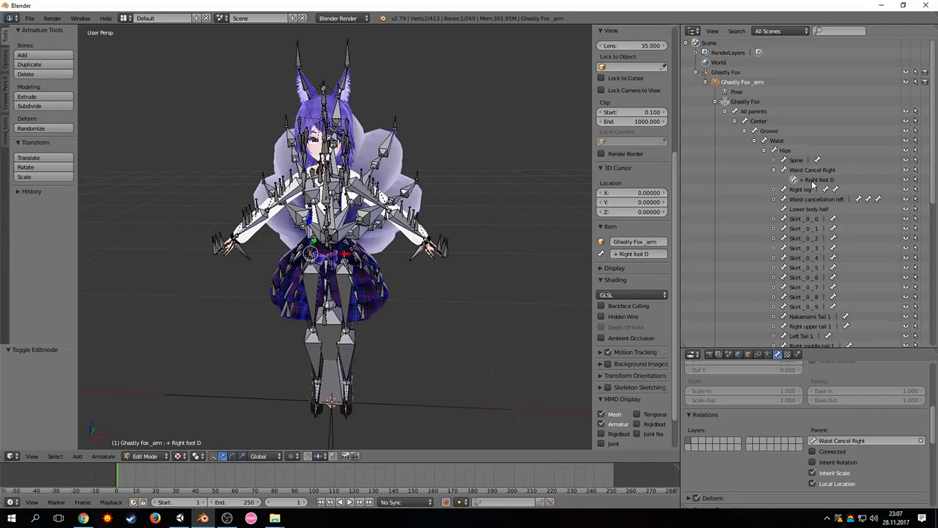
click(814, 171)
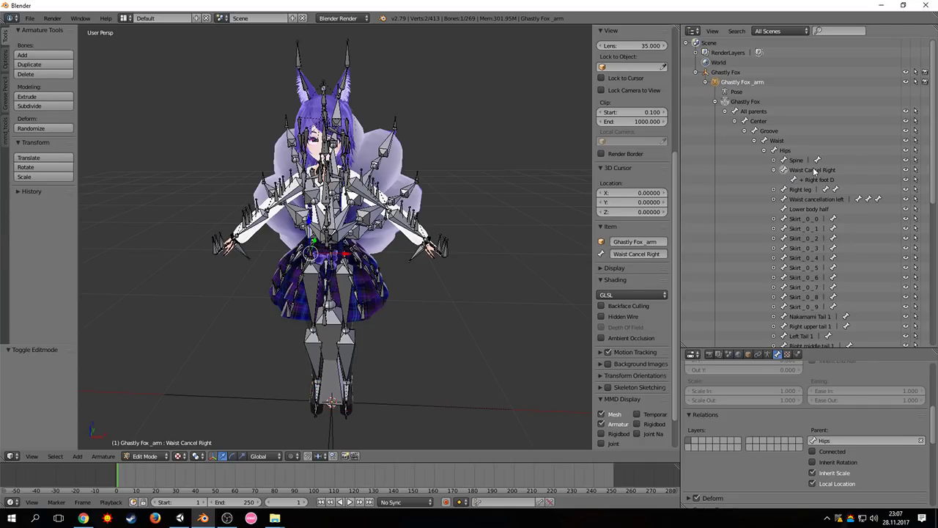
key(x)
click(480, 153)
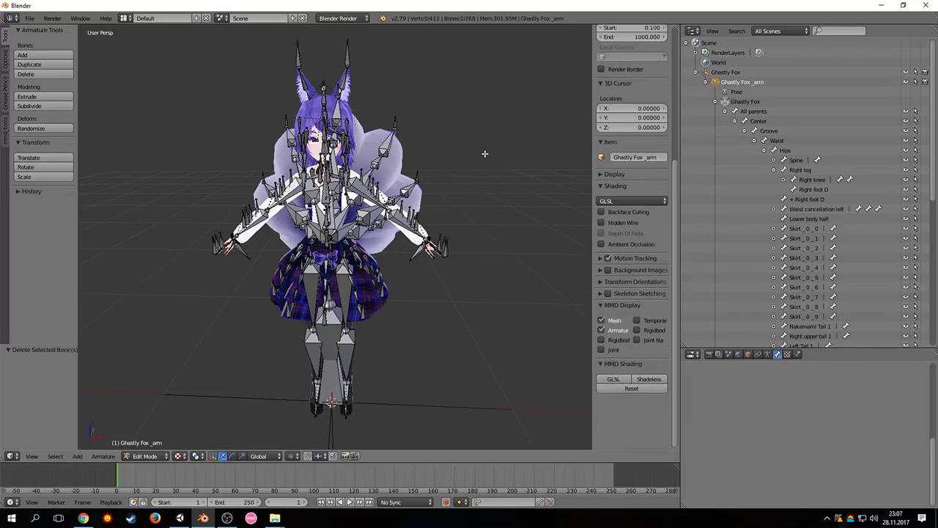
- Expand the Waist cancellation left hierarchy down to the ankle and rename the left foot bone to Left leg
click(774, 210)
click(784, 218)
click(793, 227)
click(803, 238)
click(810, 211)
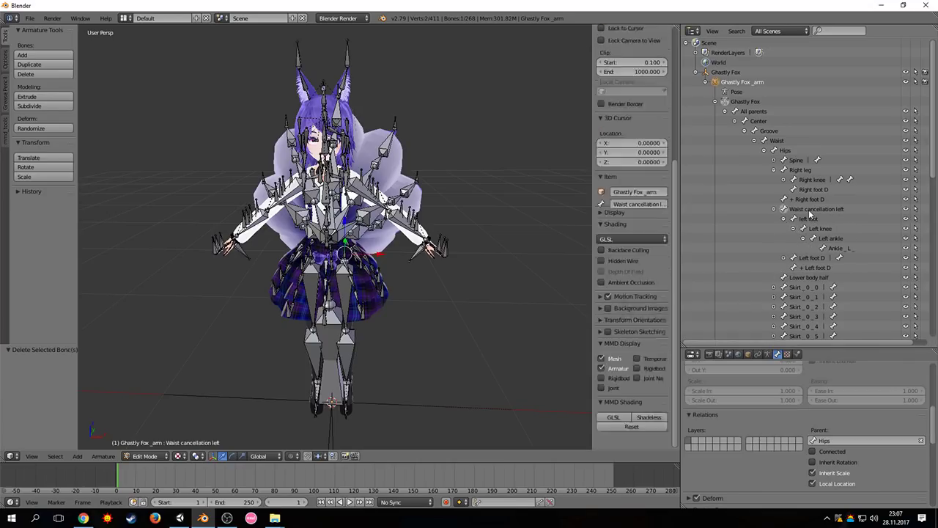
click(810, 219)
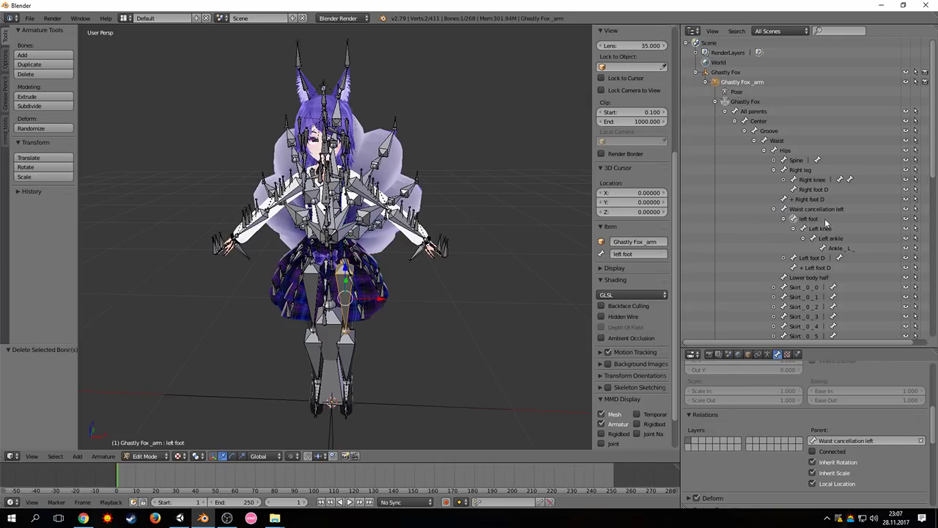
double_click(815, 219)
text(Left leg)
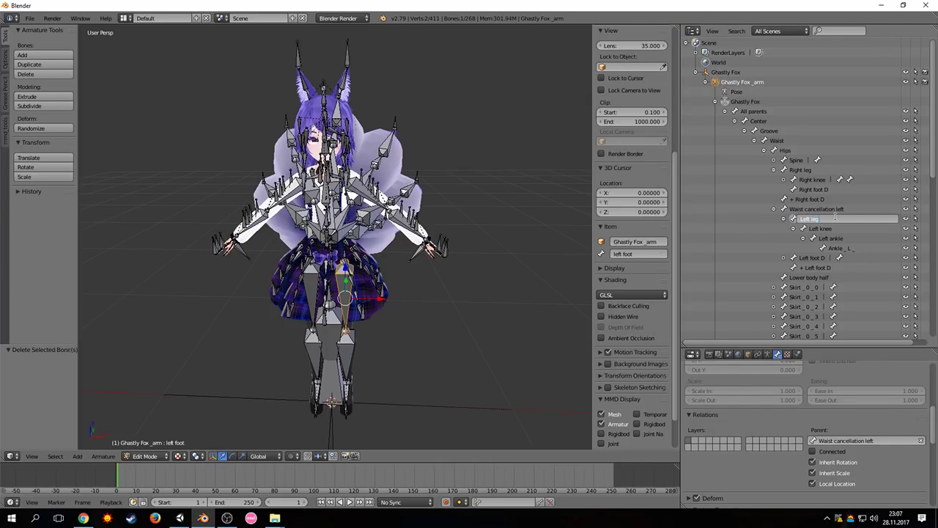
key(Return)
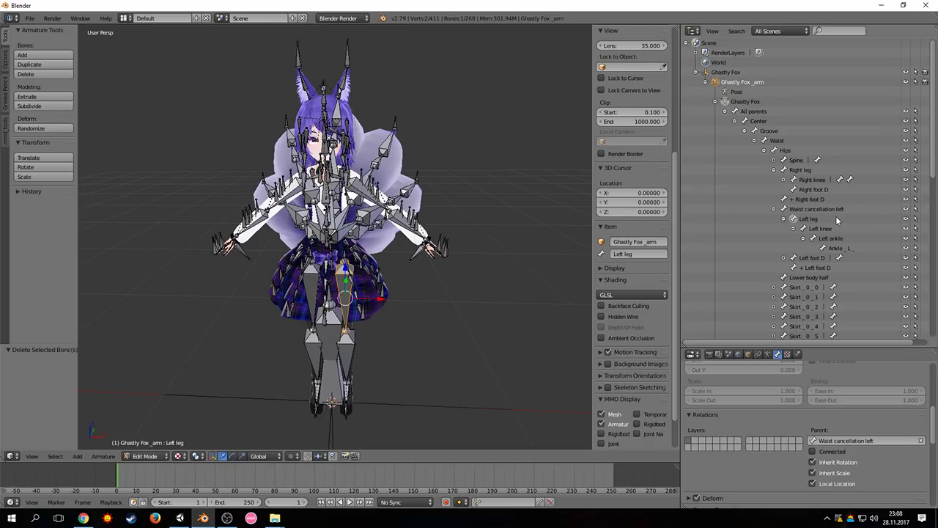
- Change the parent of the Left leg bone to Hips
click(863, 440)
text(hips)
key(Return)
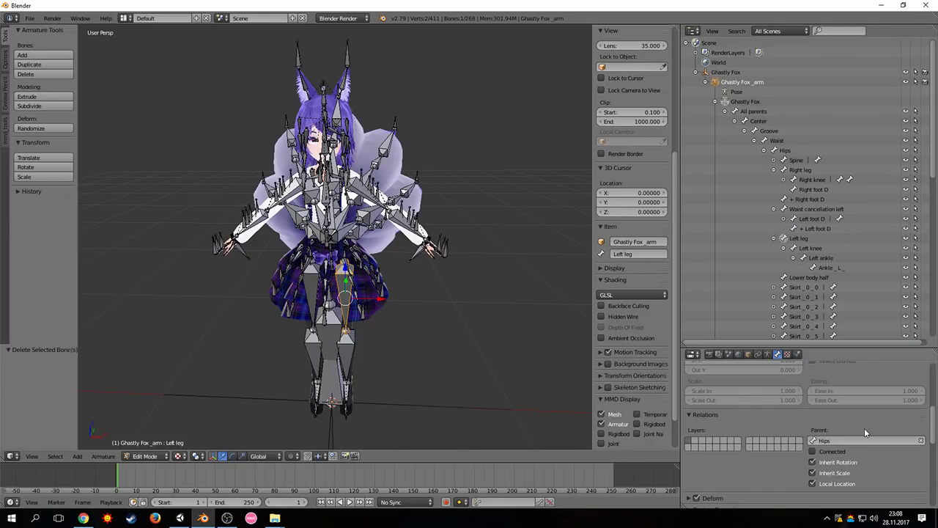
- Change the parent of the Left foot D bone to Left leg
click(813, 220)
click(872, 440)
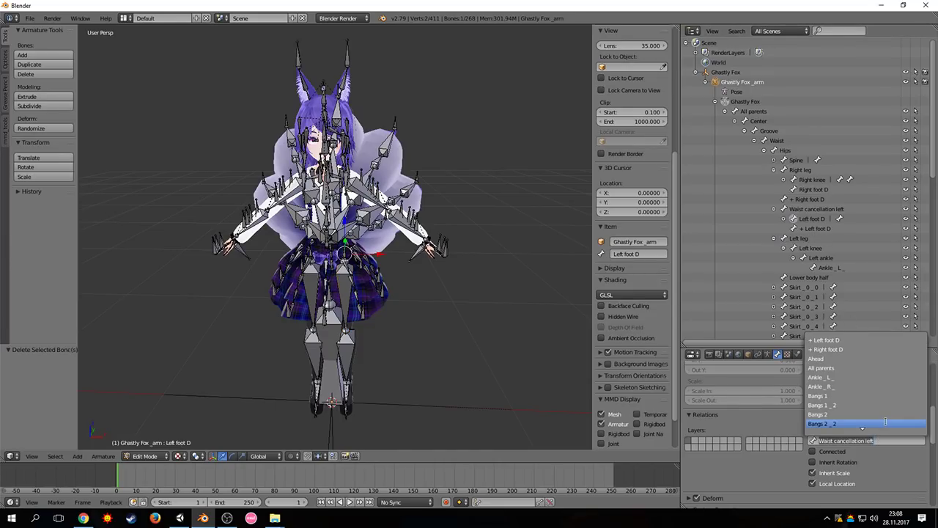
text(Left le)
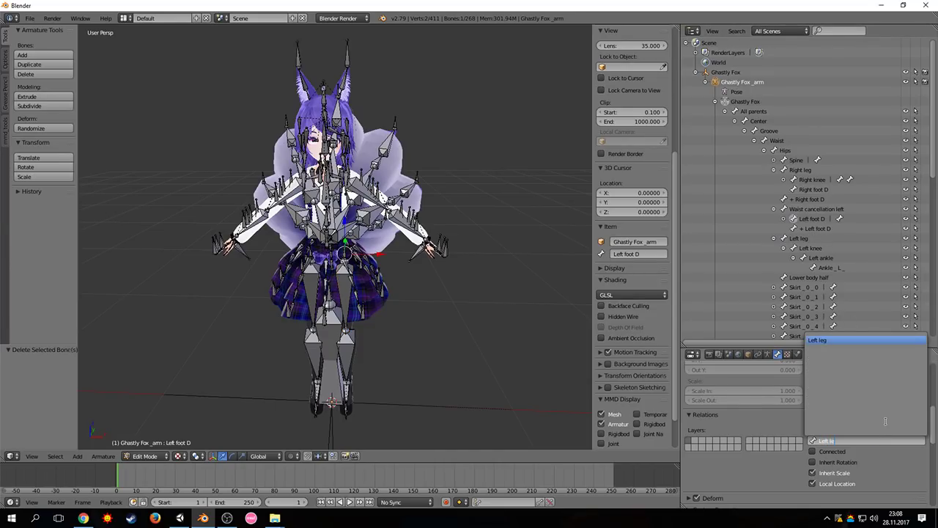
click(819, 340)
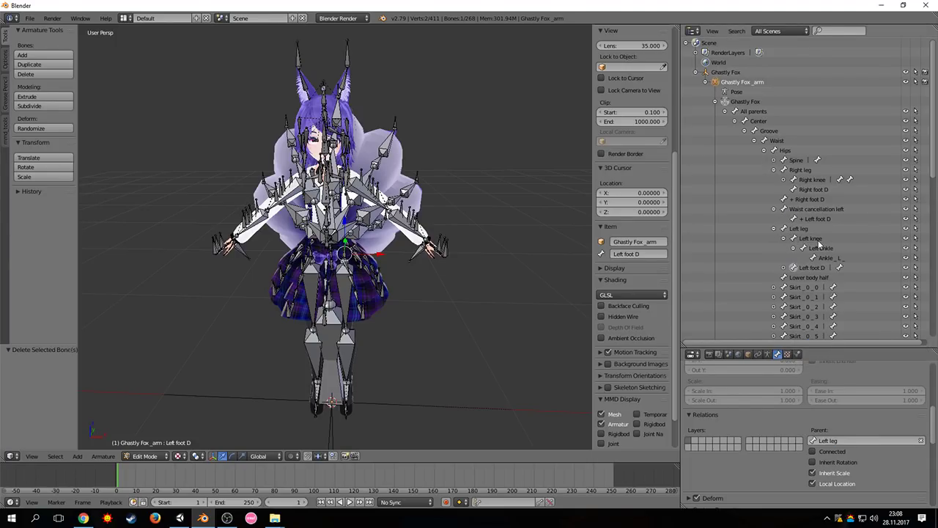
- Expand the Left foot D hierarchy and change the parent of its child bone Left knee D to Left knee
click(784, 268)
click(792, 277)
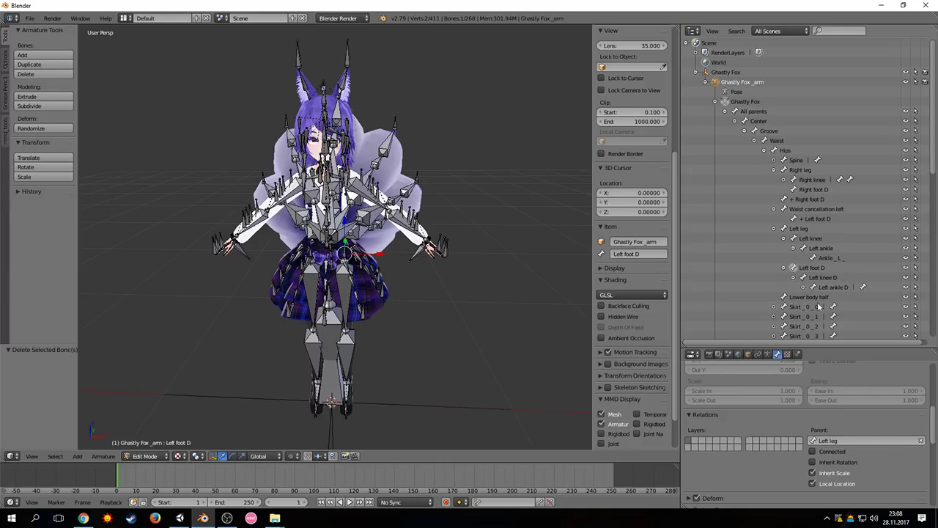
click(804, 287)
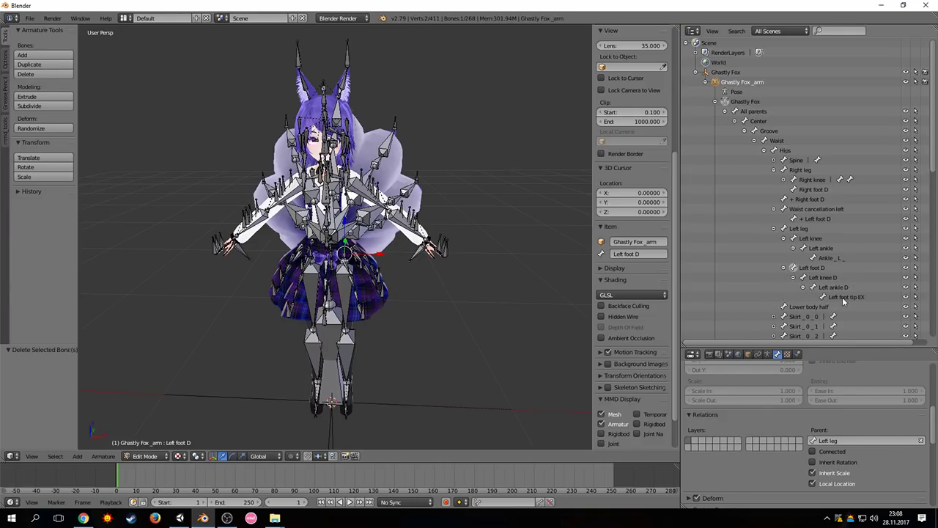
click(834, 278)
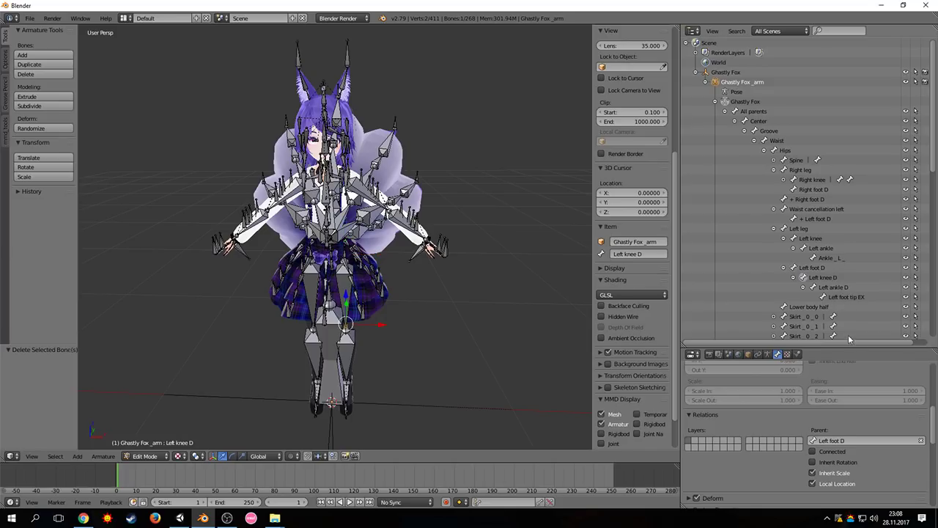
click(866, 440)
text(left k)
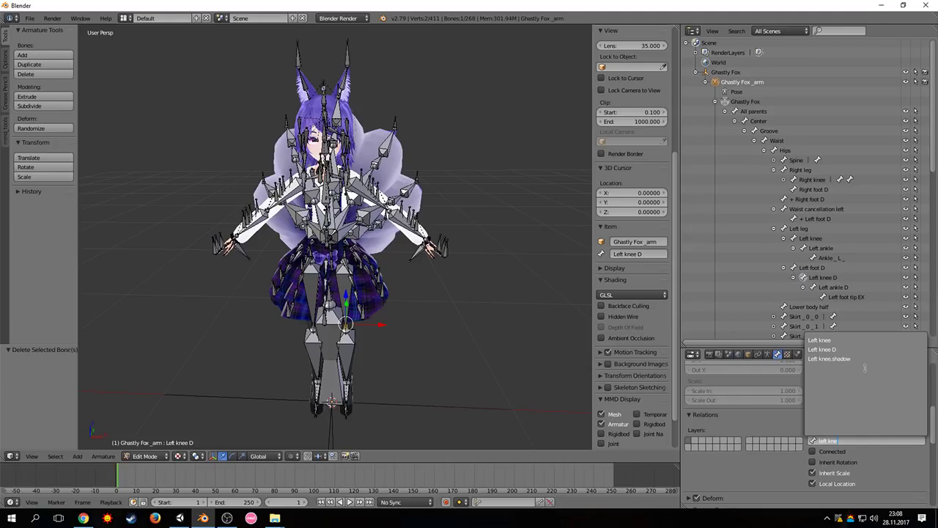
click(822, 349)
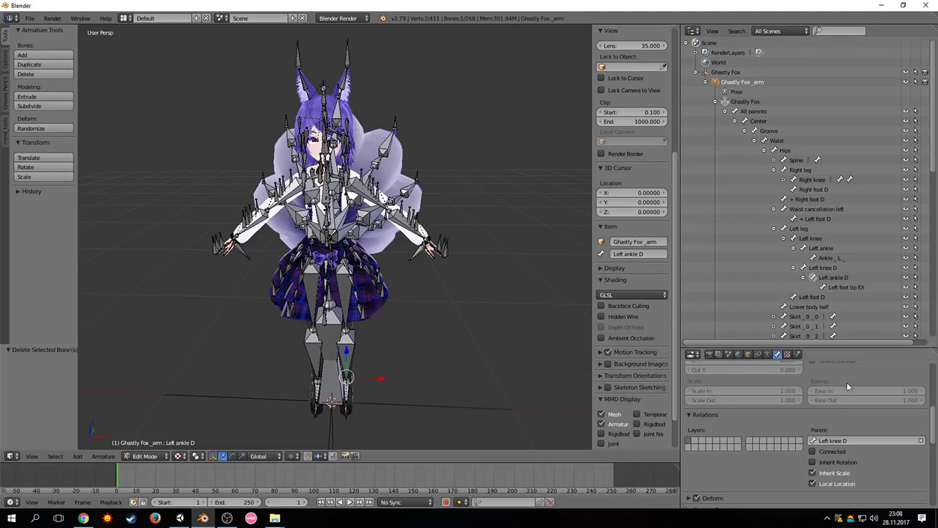
- Change the parent of the Left ankle D bone to Left ankle
click(859, 440)
text(left ank)
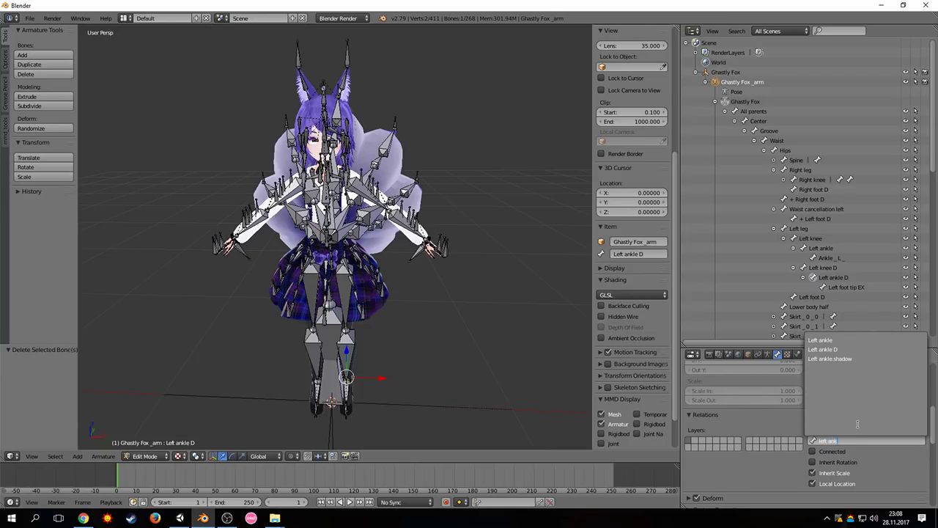
click(843, 339)
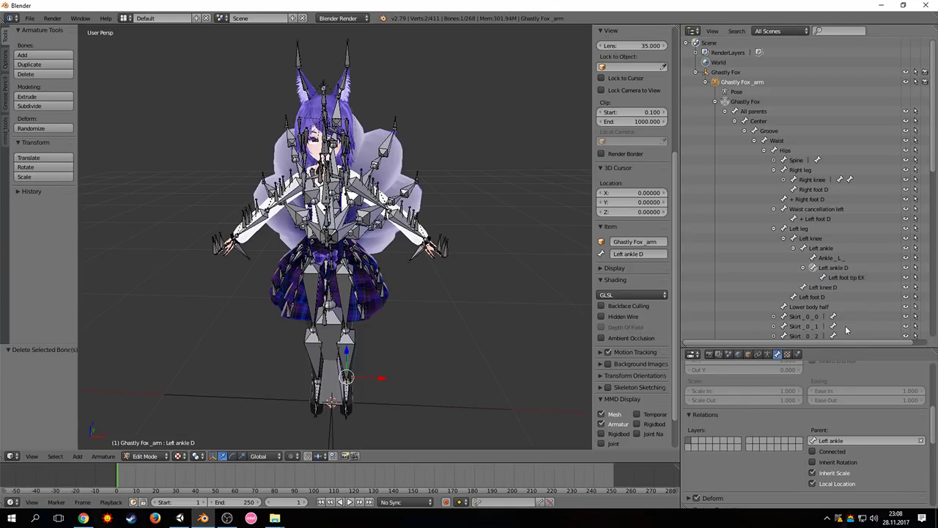
- Change the parent of the Left foot tip EX bone to Left ankle
click(843, 280)
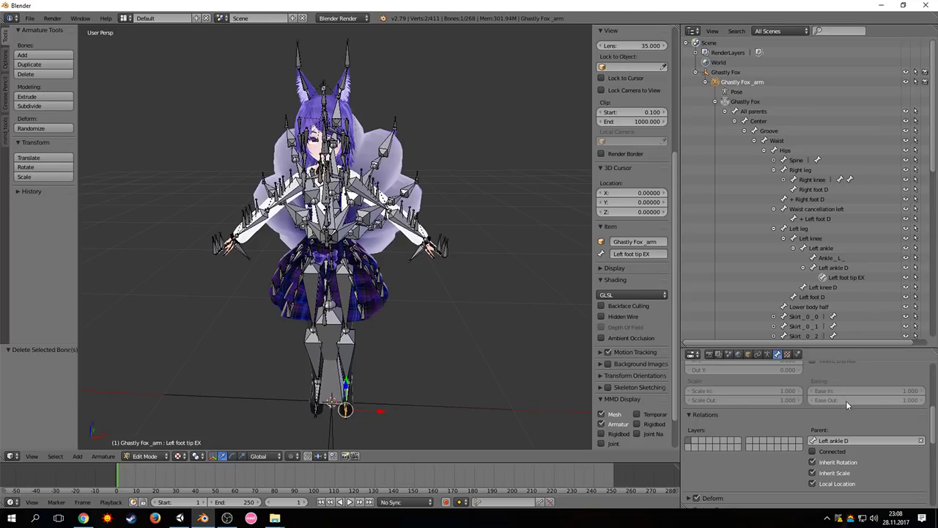
click(858, 441)
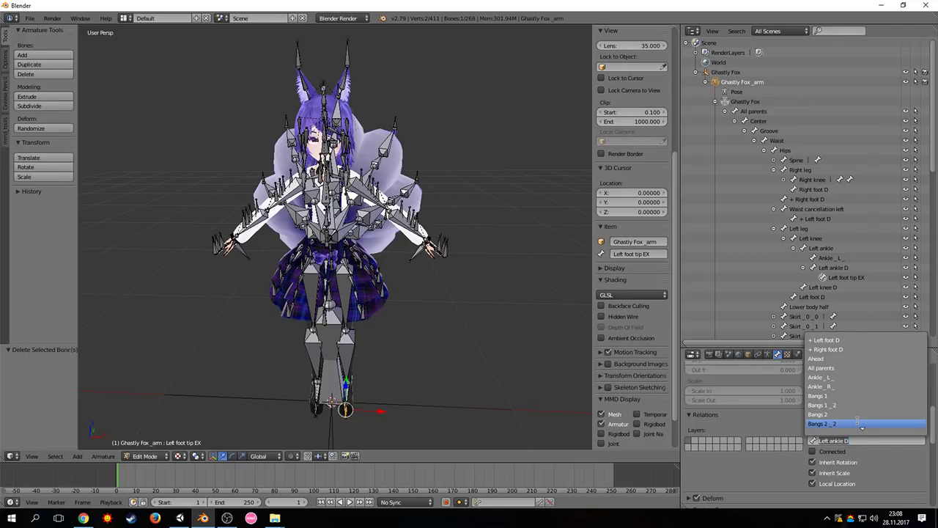
text(Left ank)
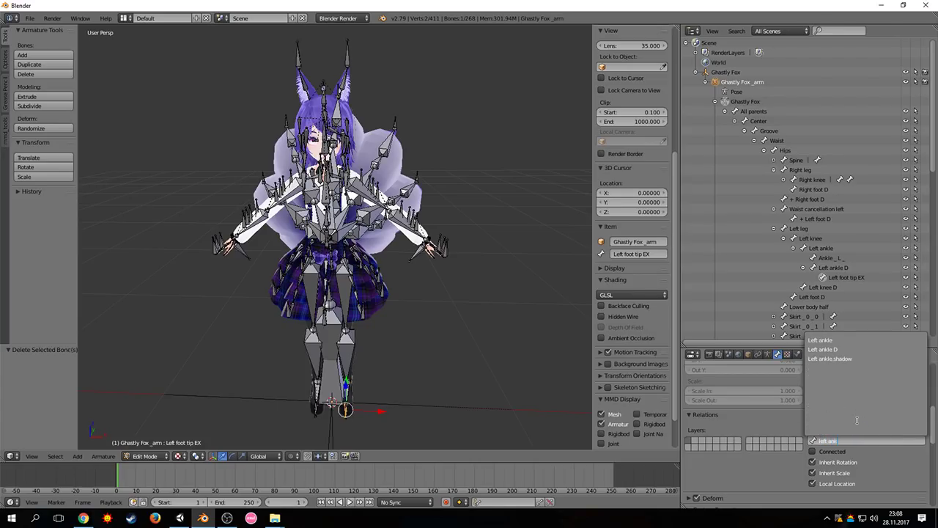
click(847, 341)
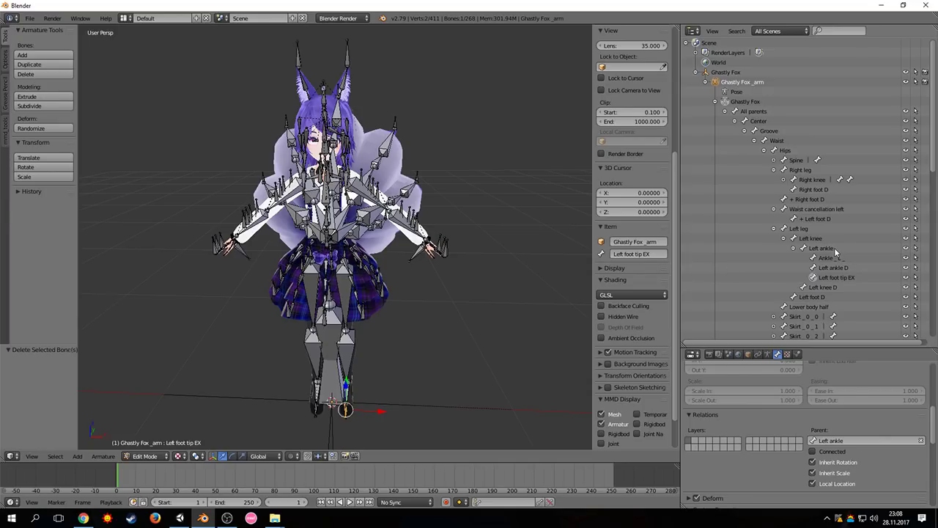
- Expand Right knee and change the parent of the Right toe EX bone to Right ankle
mouse_move(506, 315)
middle_down()
mouse_move(450, 299)
mouse_move(513, 307)
middle_up()
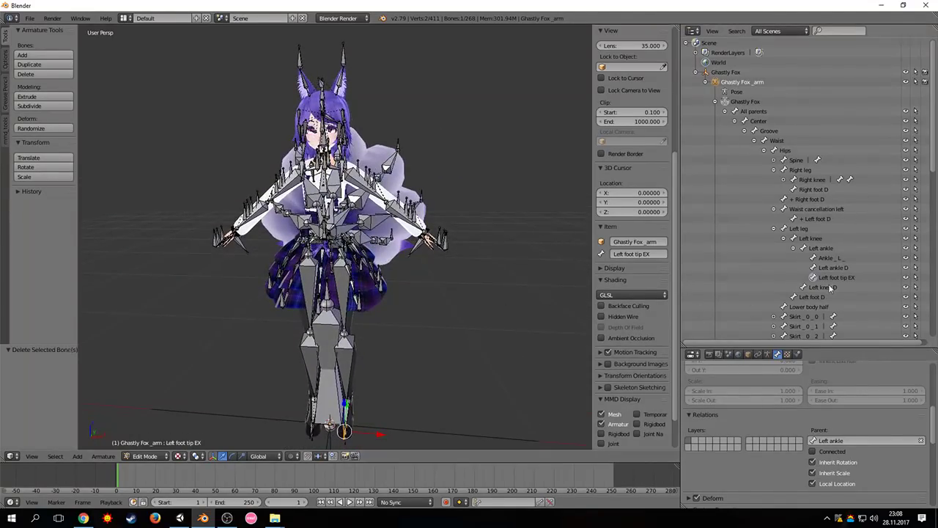
click(785, 180)
click(840, 217)
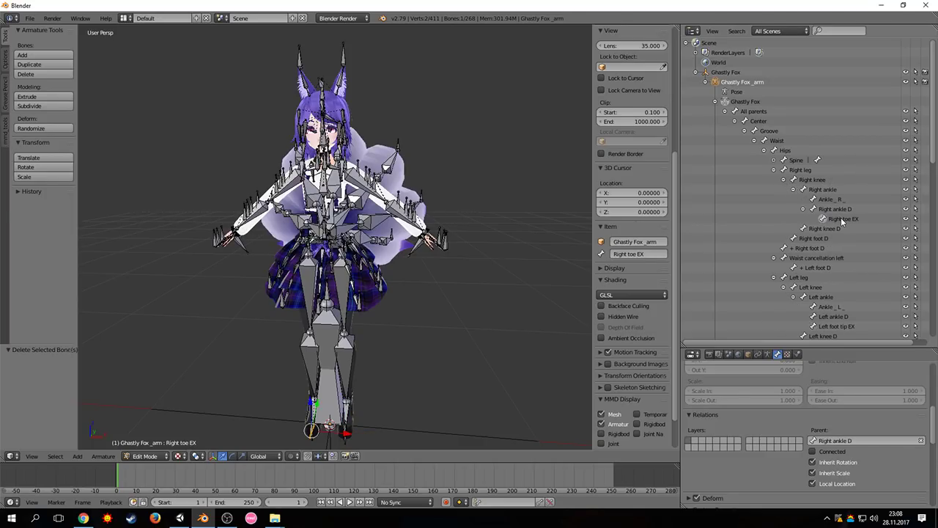
click(865, 438)
text(right as)
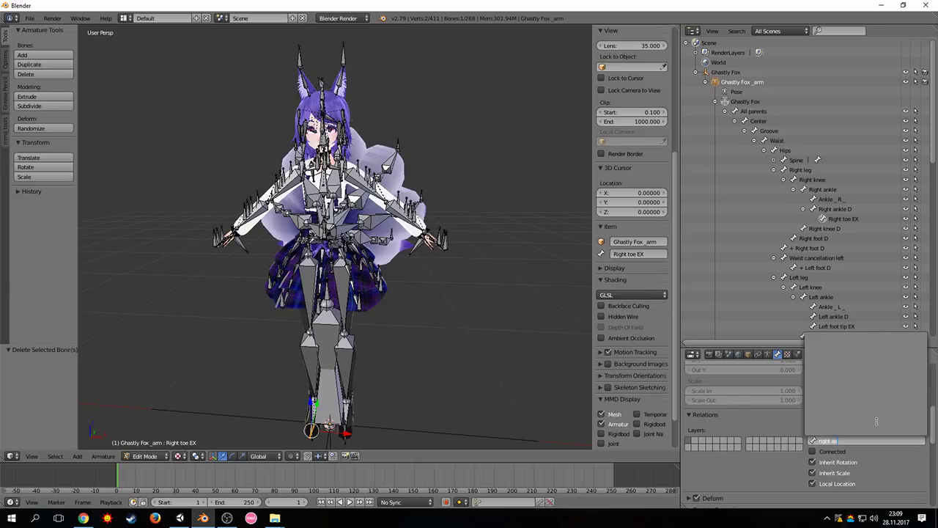
key(BackSpace)
text(nkle)
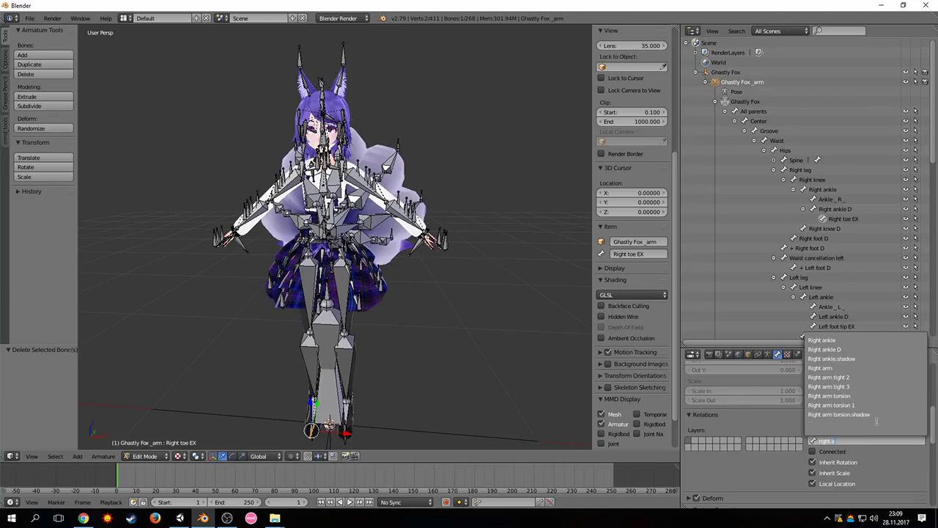
click(822, 340)
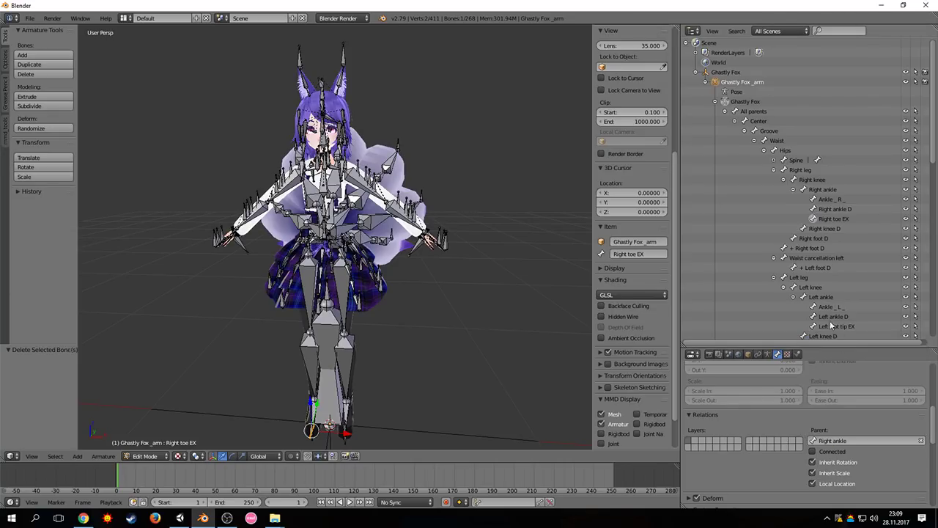
- Collapse the Right leg and Left leg hierarchies and delete the Waist cancellation left bone from the armature
click(773, 170)
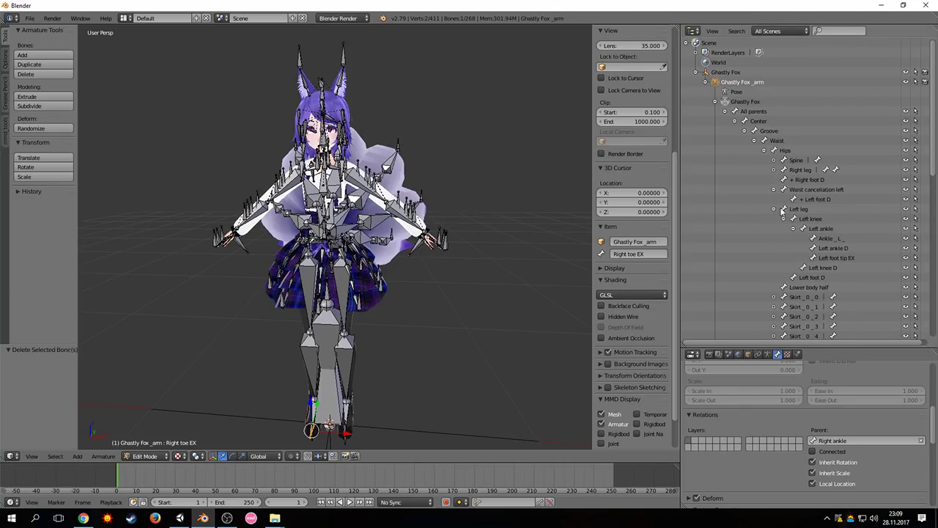
click(774, 208)
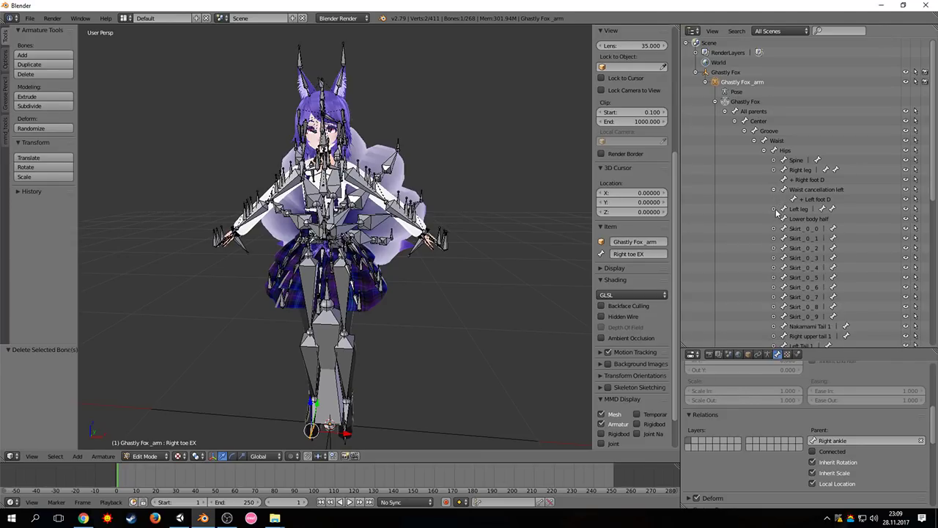
click(798, 191)
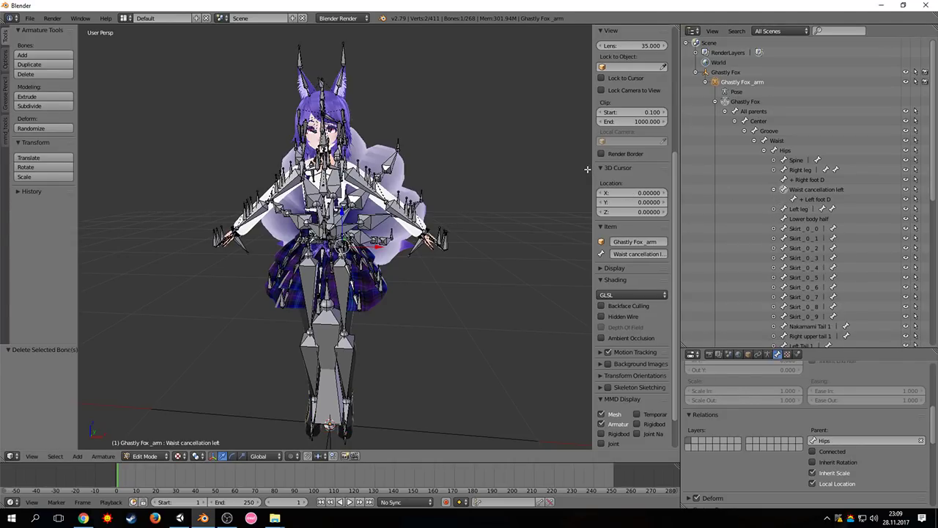
key(x)
click(546, 163)
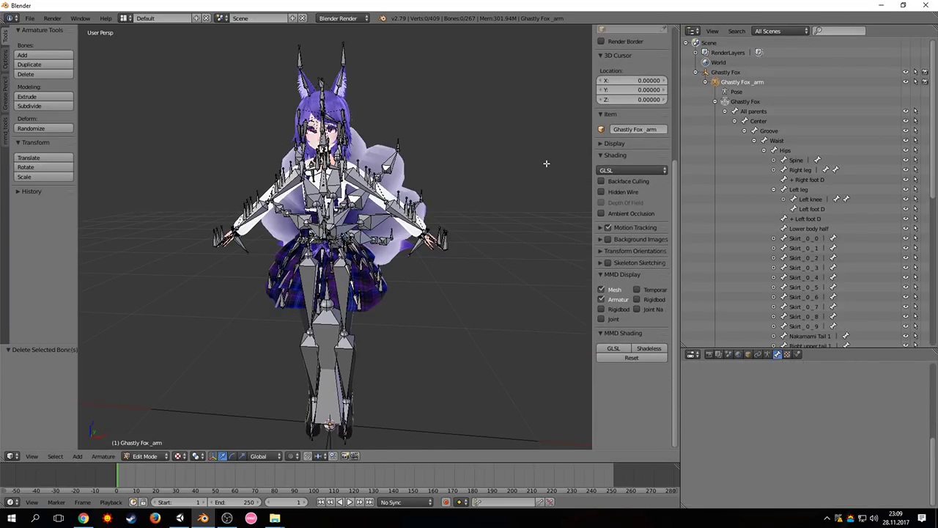
- Collapse Left leg and expand the Spine branch through Chest, Right shoulder P, Shoulder, Right shoulder C and Right arm to Right arm torsion
click(774, 190)
click(774, 159)
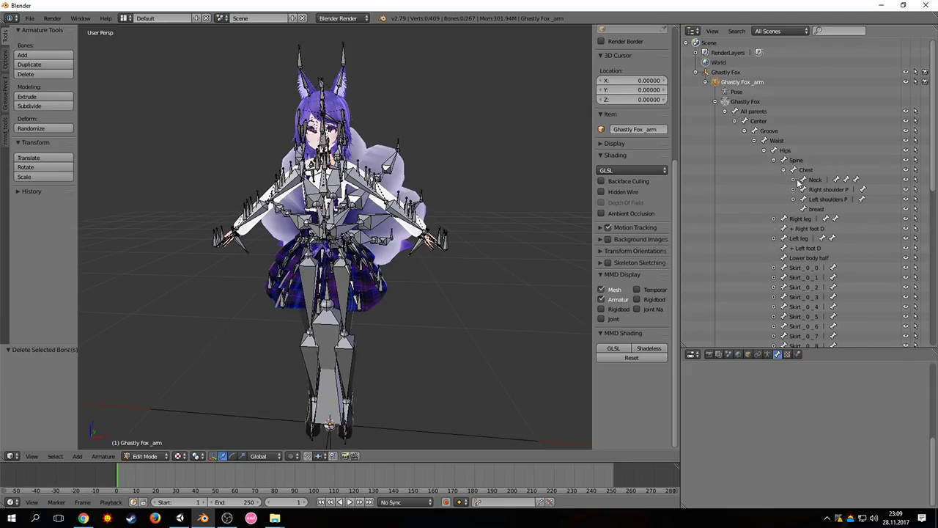
click(794, 189)
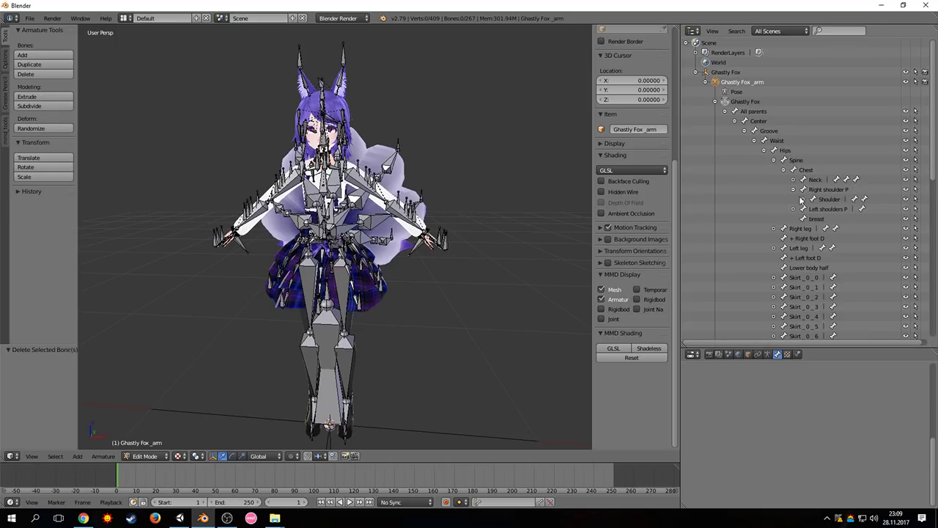
click(802, 199)
click(813, 209)
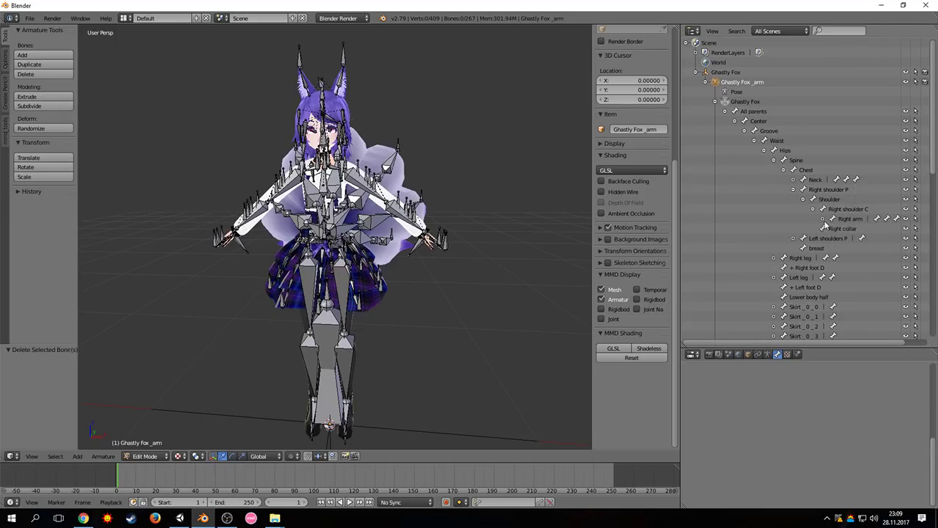
click(823, 219)
click(832, 229)
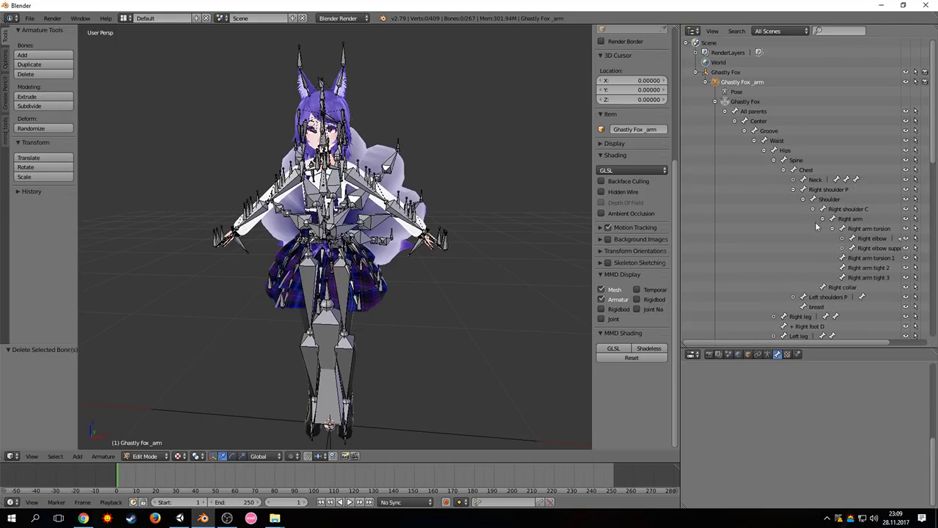
- Rename the Shoulder bone under Right shoulder P to Right shoulder
click(832, 191)
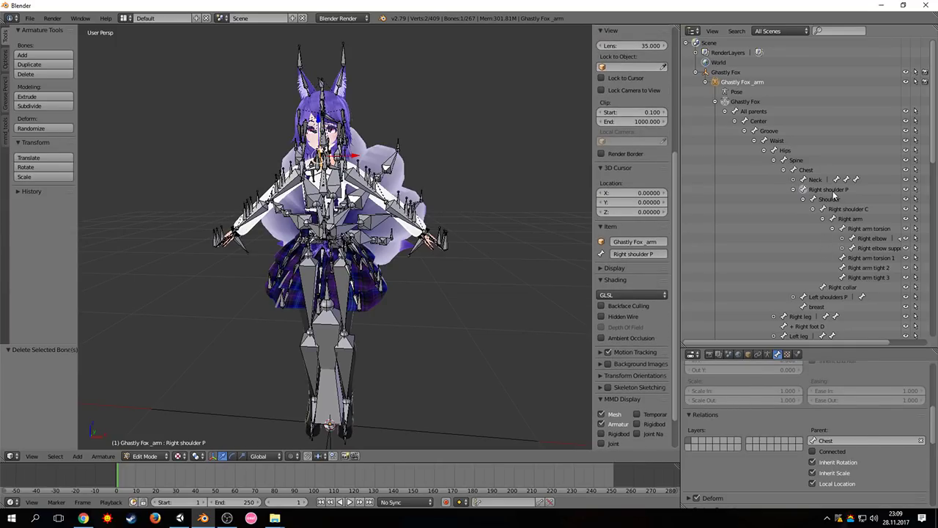
click(838, 199)
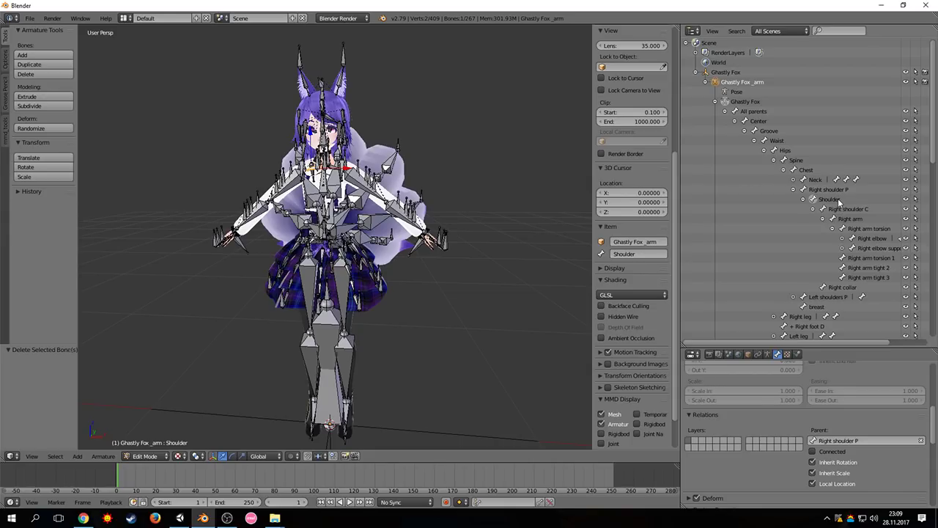
double_click(838, 200)
text(Right shou)
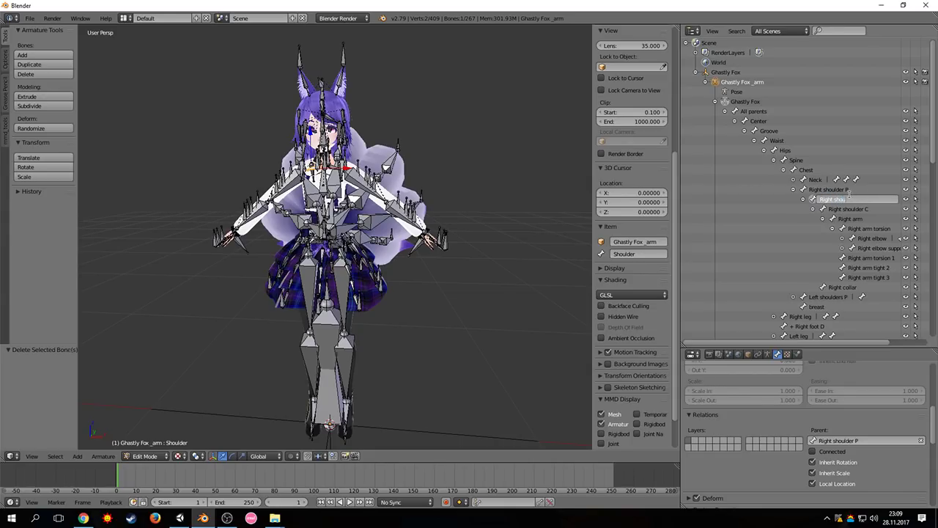
text(lder)
key(Return)
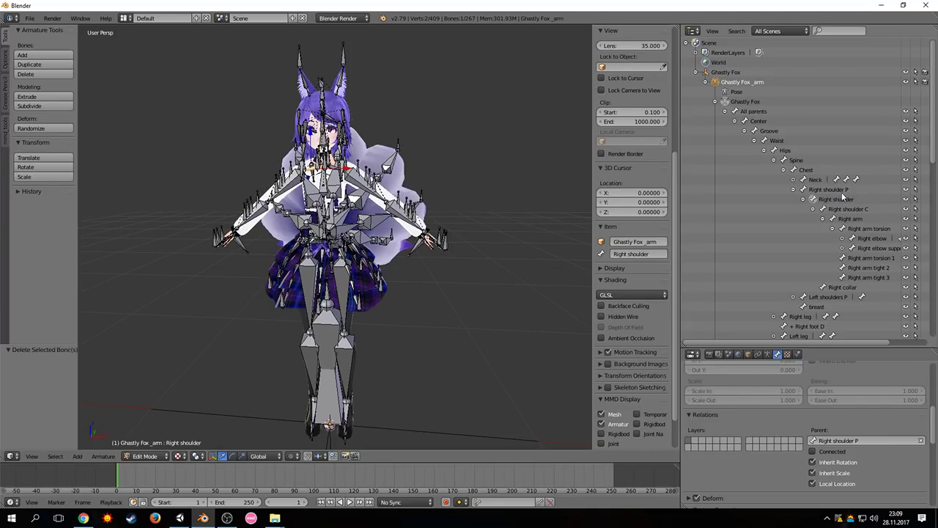
- Change the parent of the Right shoulder bone to Chest and delete the Right shoulder P bone
click(854, 441)
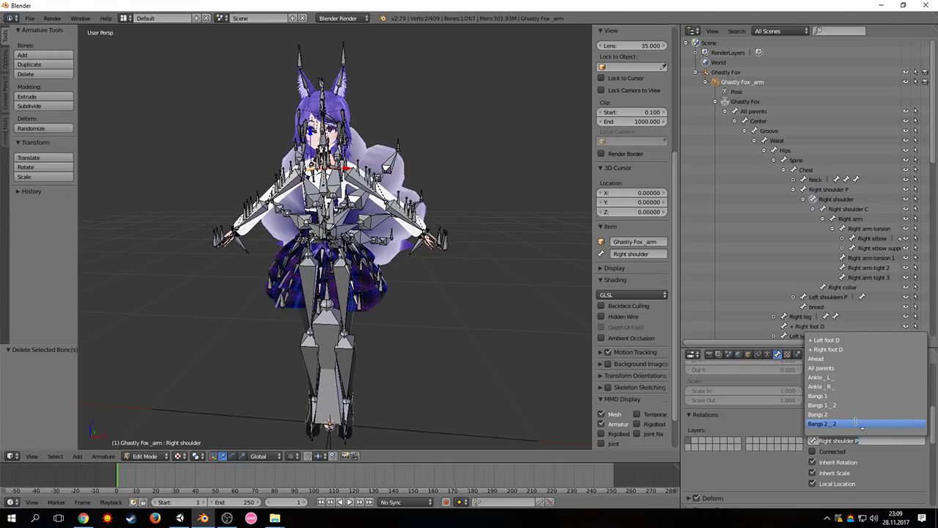
text(Chest)
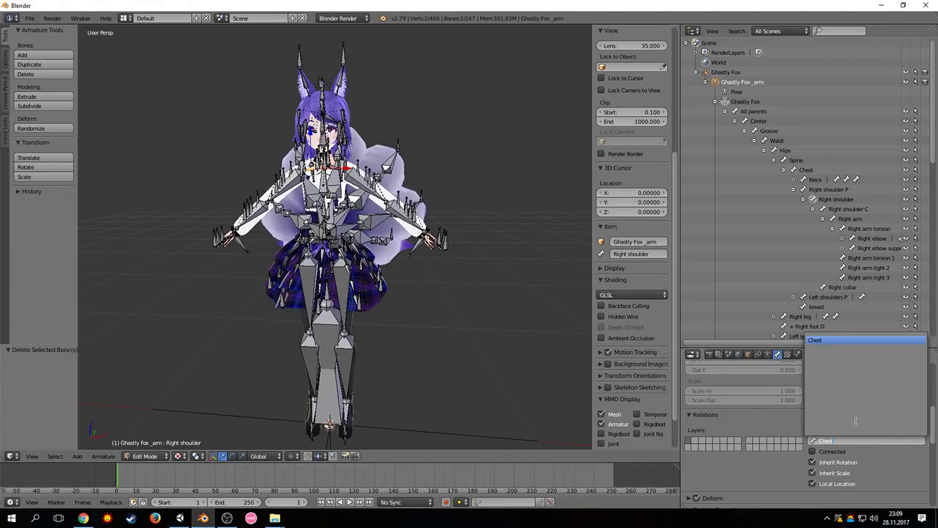
key(Return)
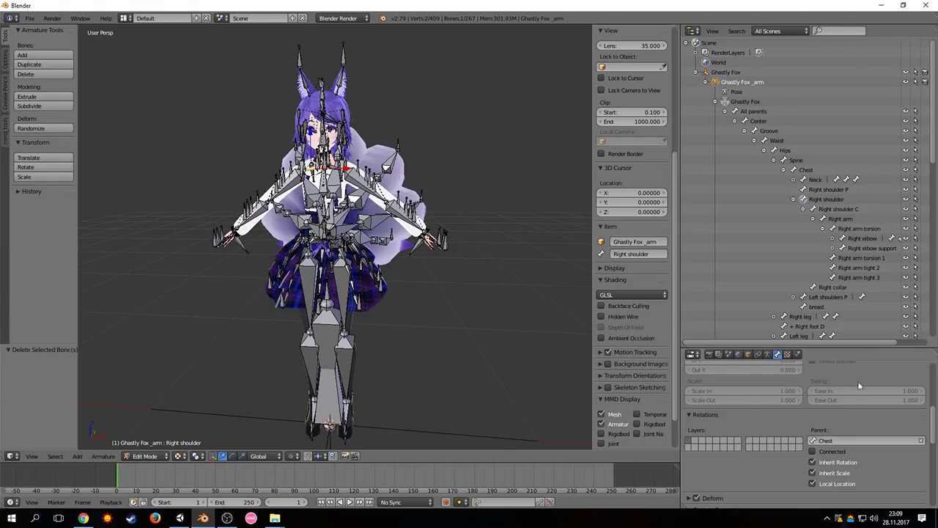
key(x)
click(509, 130)
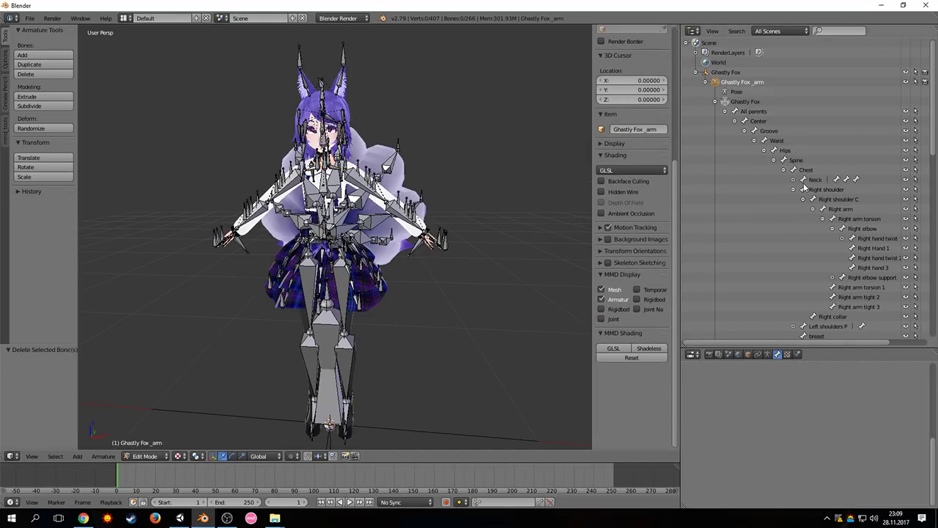
- Change the parent of the Right arm bone to Right shoulder
click(845, 209)
click(872, 440)
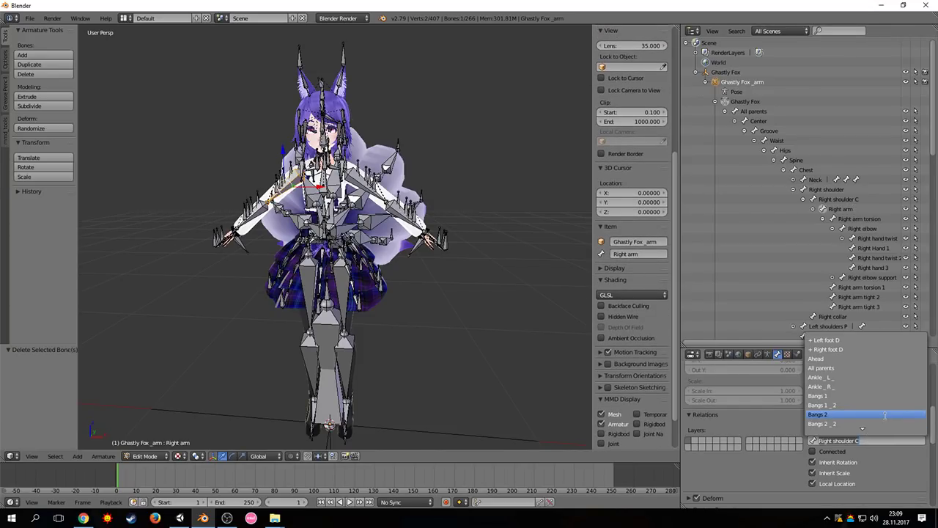
text(Right)
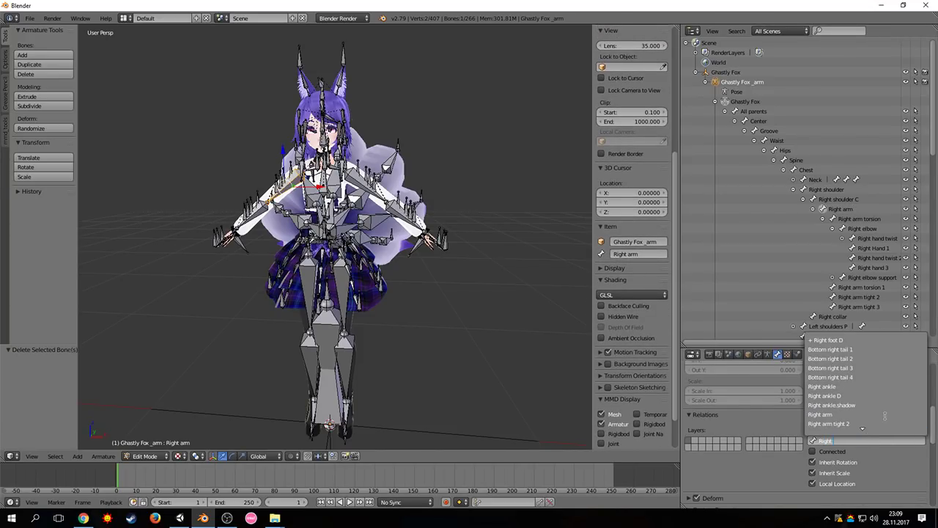
text( shoulder)
key(Return)
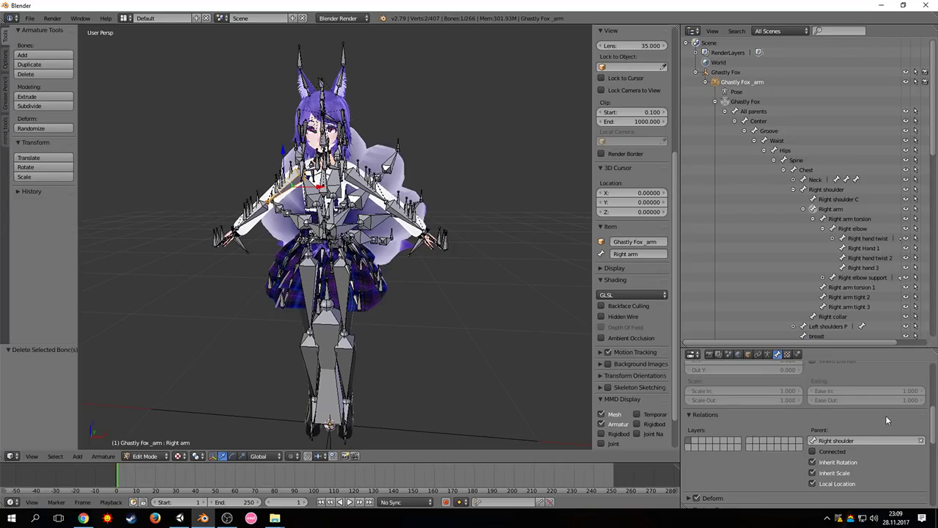
- Change the parent of the Right elbow bone to Right arm
click(852, 229)
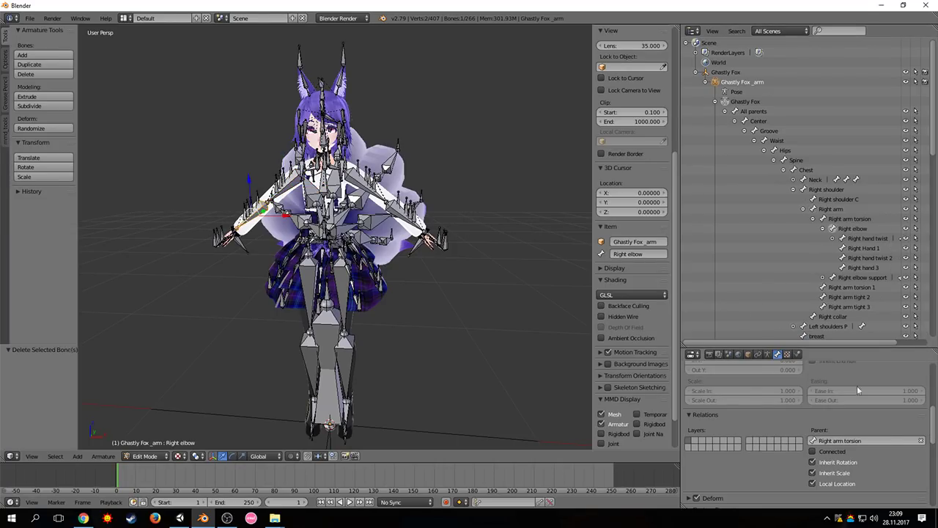
click(872, 440)
text(Right)
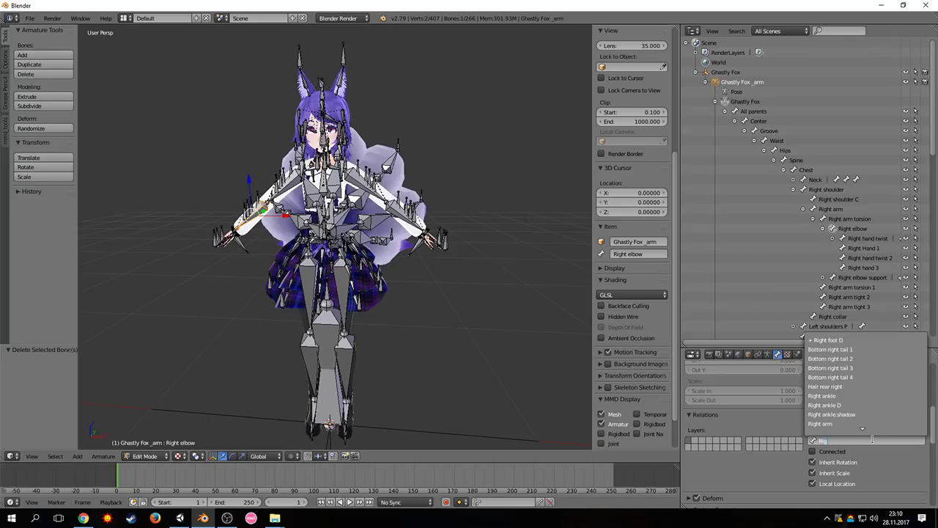
text( arm)
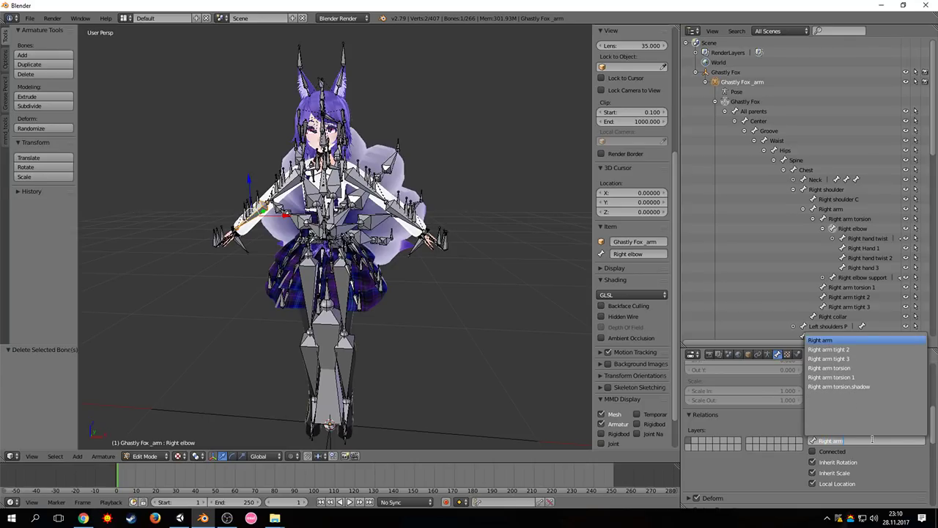
key(Return)
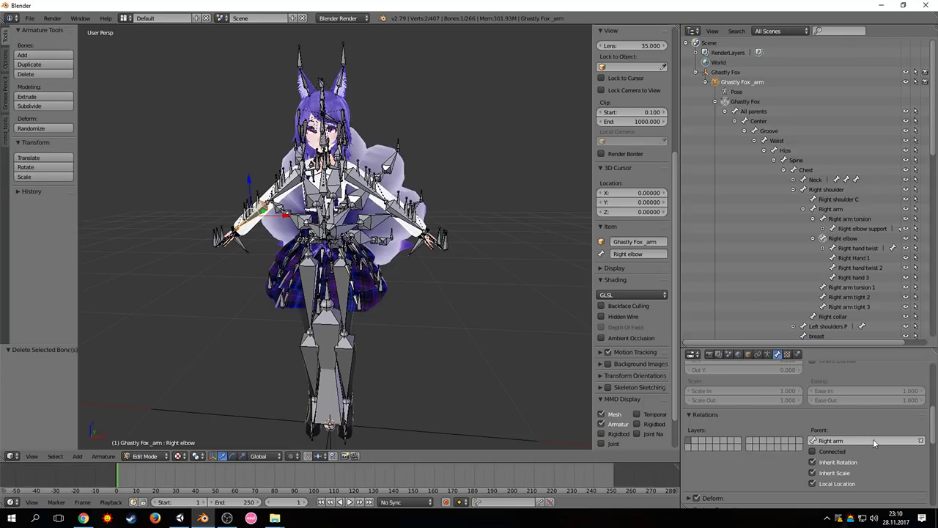
- Expand Right hand twist and change the parent of the Right wrist bone to Right elbow
click(823, 248)
click(861, 258)
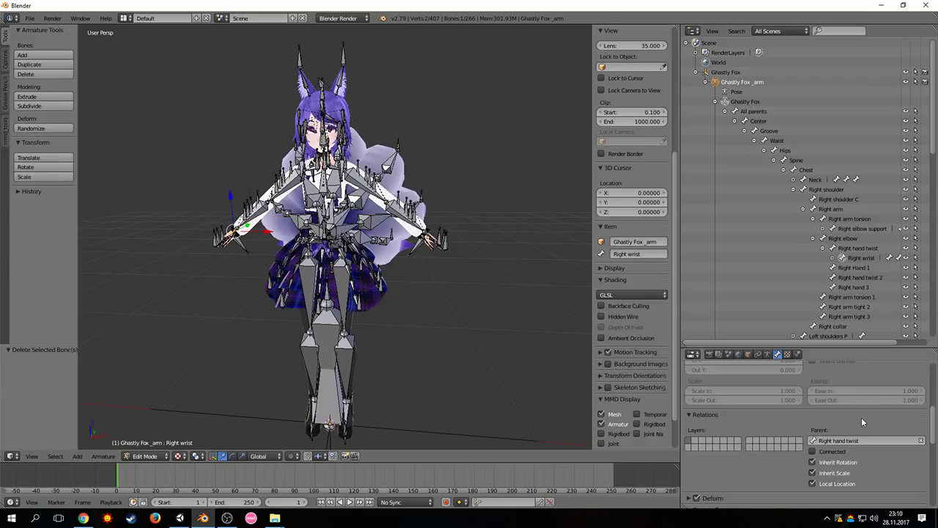
click(866, 442)
text(Right)
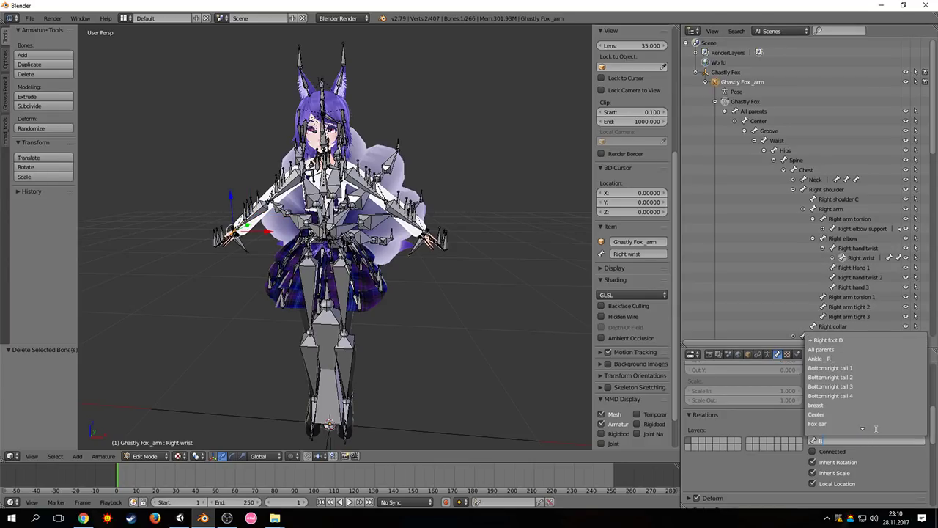
text( elb)
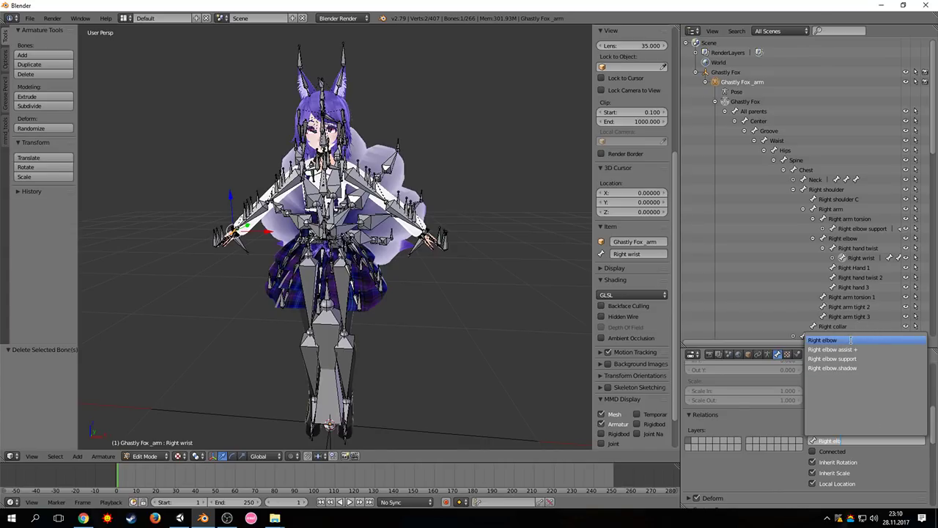
click(851, 340)
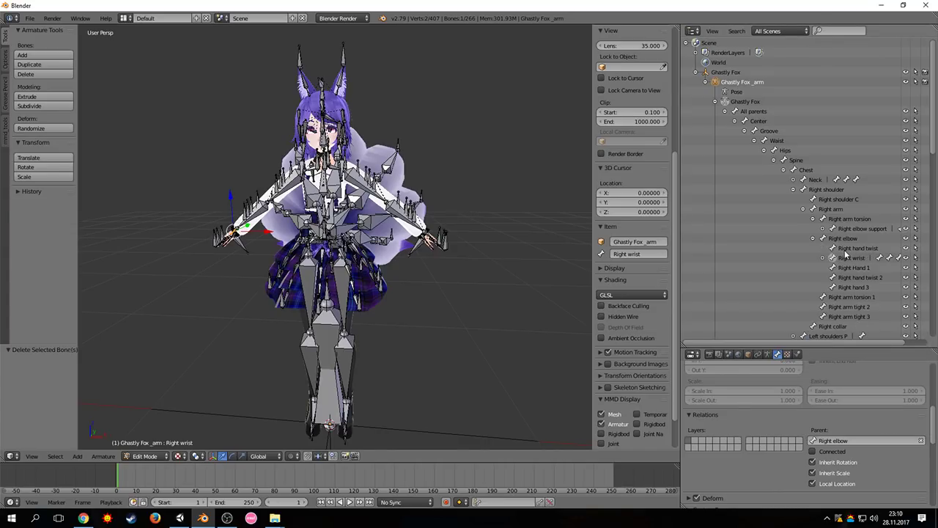
- Collapse the Right shoulder hierarchy, expand Left shoulders P and rename its Shoulder.001 bone to Left shoulder
click(813, 239)
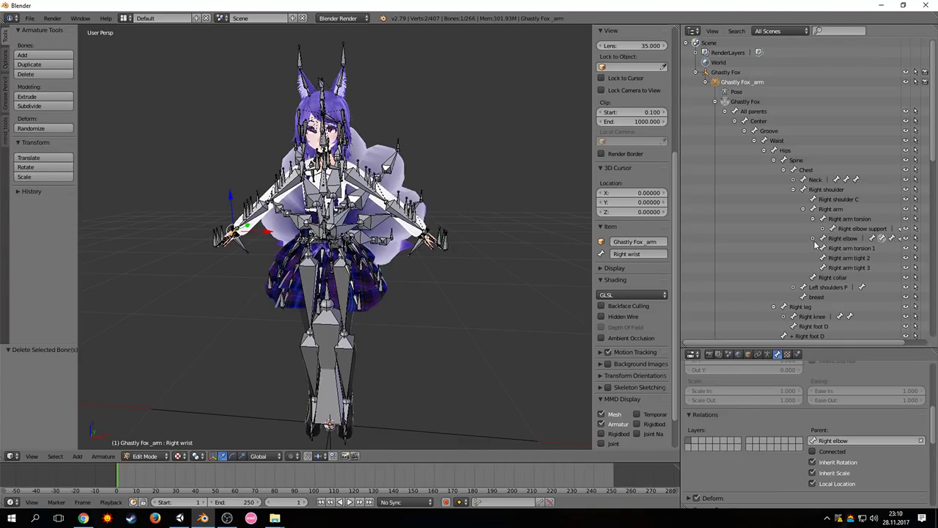
click(794, 190)
click(793, 199)
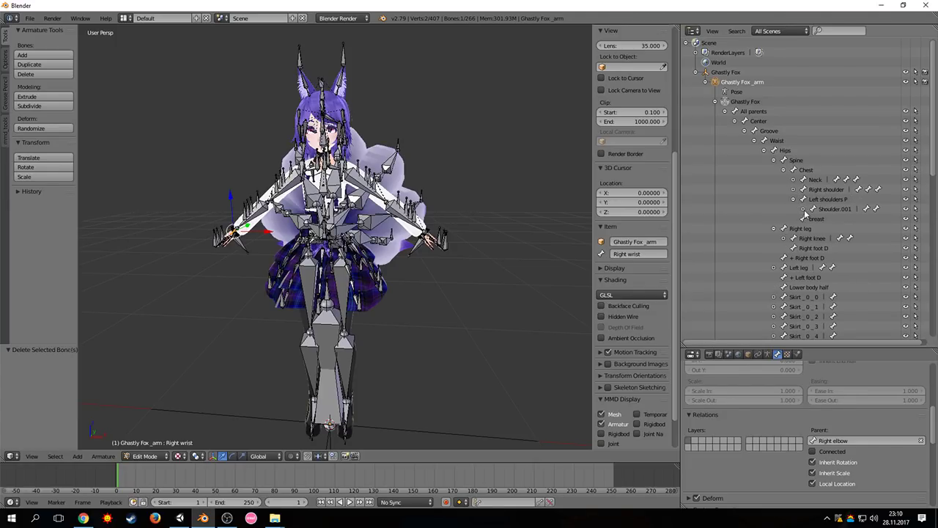
double_click(833, 208)
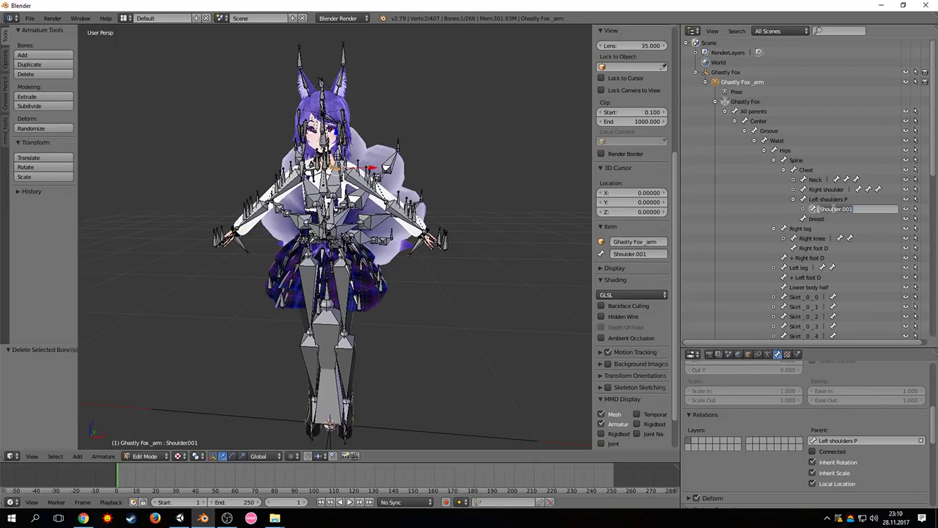
text(Left shoulder)
key(Return)
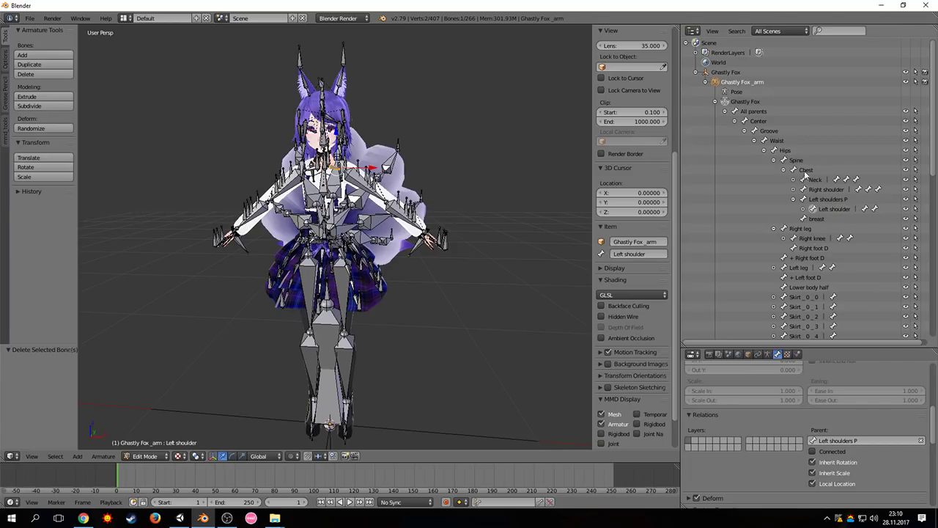
- Change the parent of the Left shoulder bone to Chest
click(863, 441)
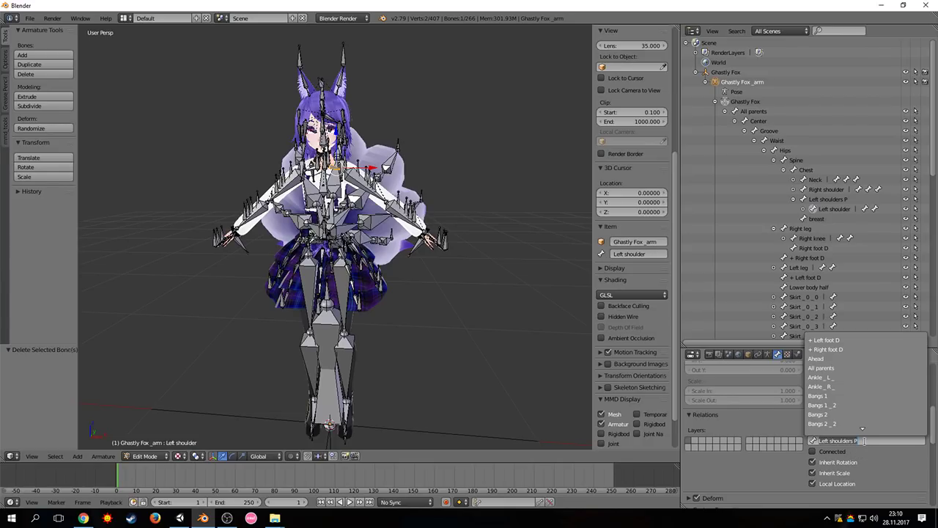
text(Chest)
key(Return)
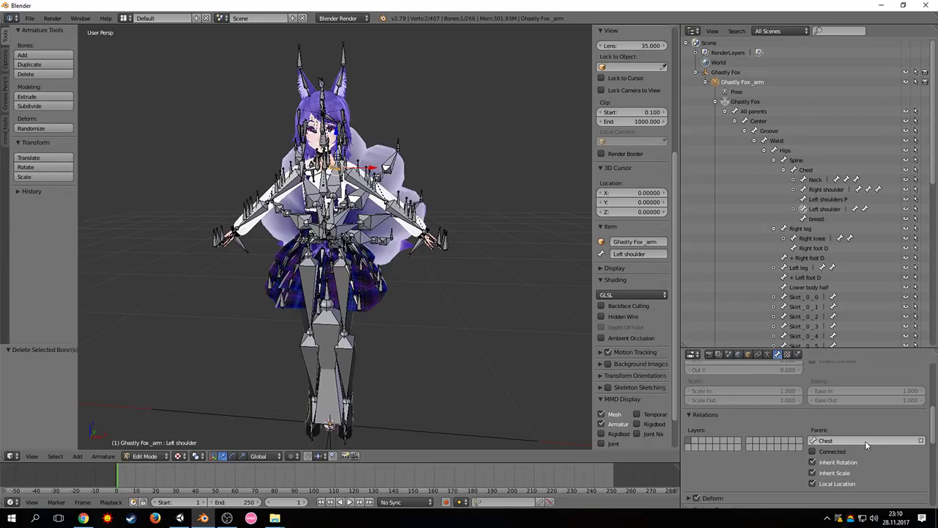
- Expand Left shoulder and Shoulder C, and change the parent of the Left arm bone to Left shoulder
click(794, 209)
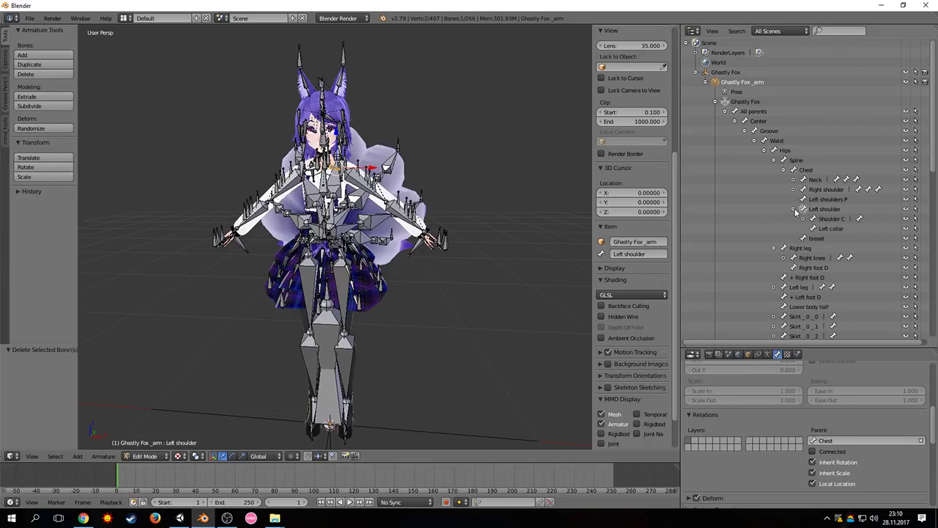
click(803, 218)
click(837, 229)
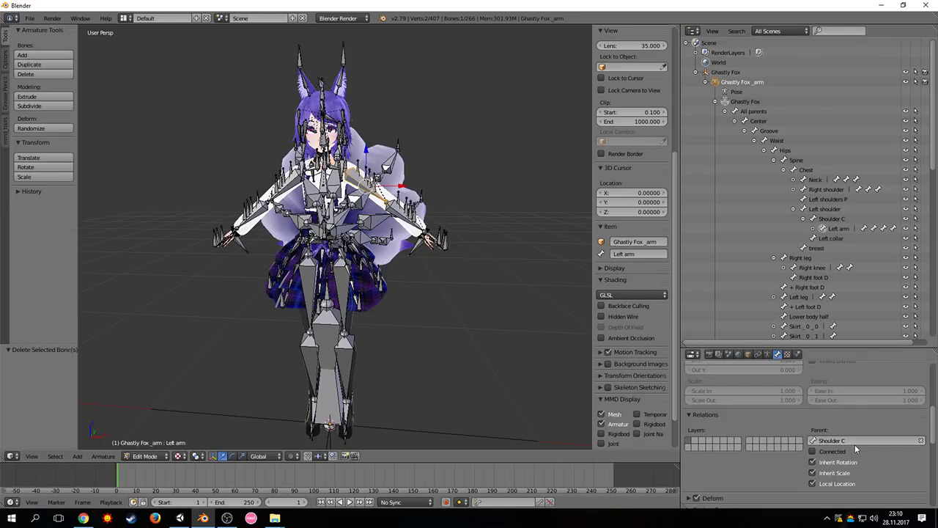
click(856, 440)
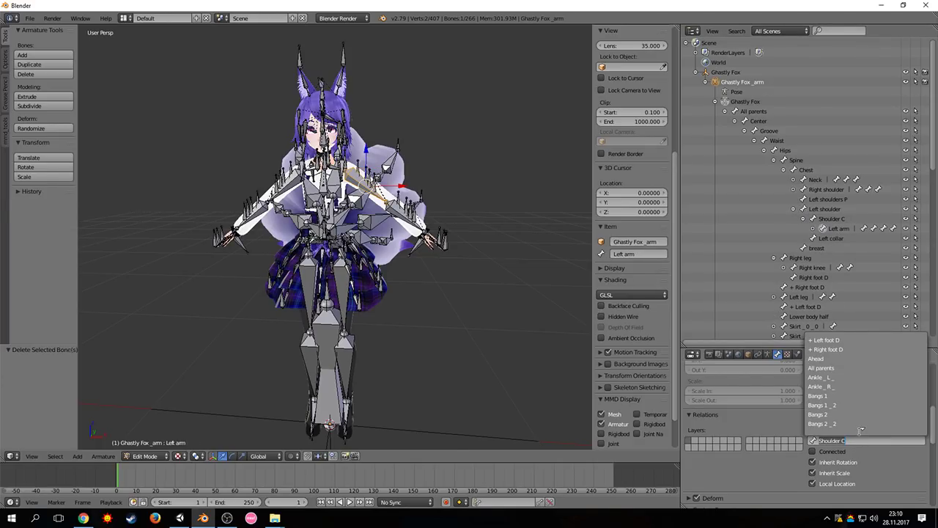
text(Left shoulder)
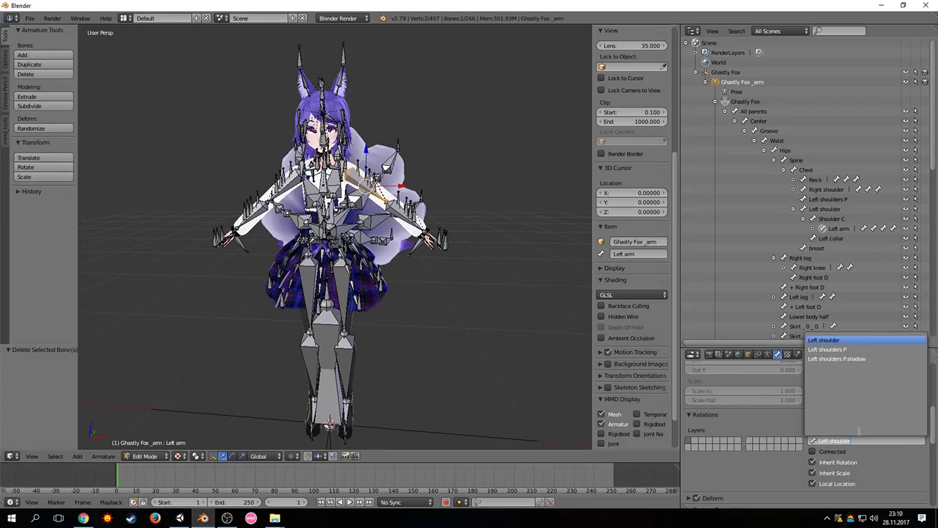
key(Return)
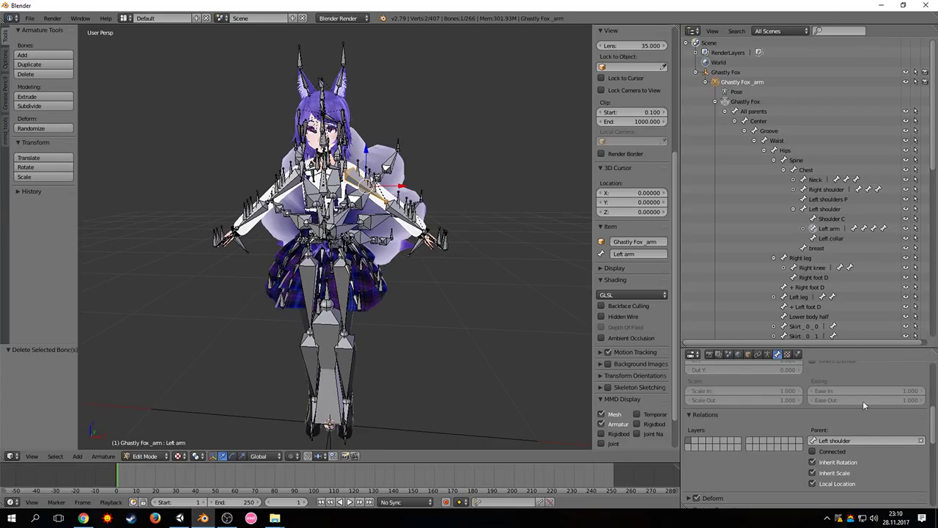
- Expand Left arm and Left arm twist, and change the parent of the Left elbow bone to Left arm
click(804, 228)
click(813, 239)
click(850, 247)
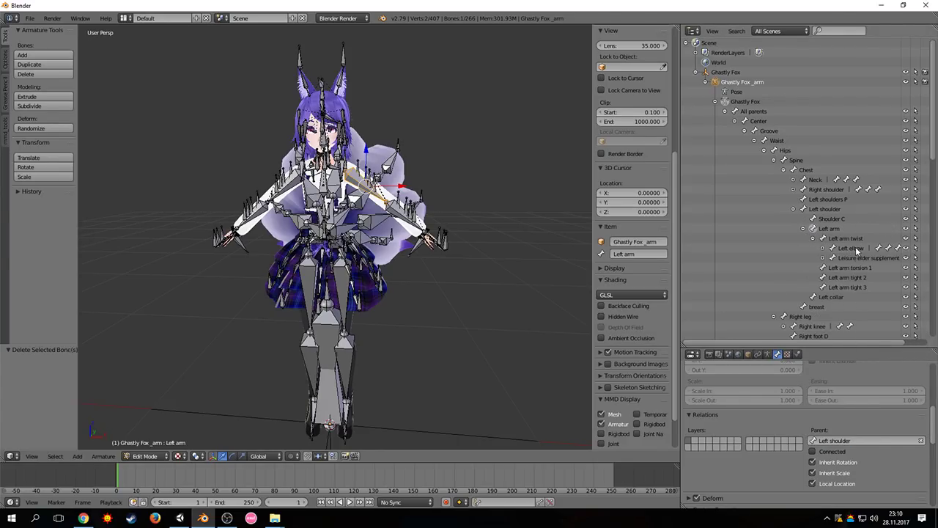
click(873, 440)
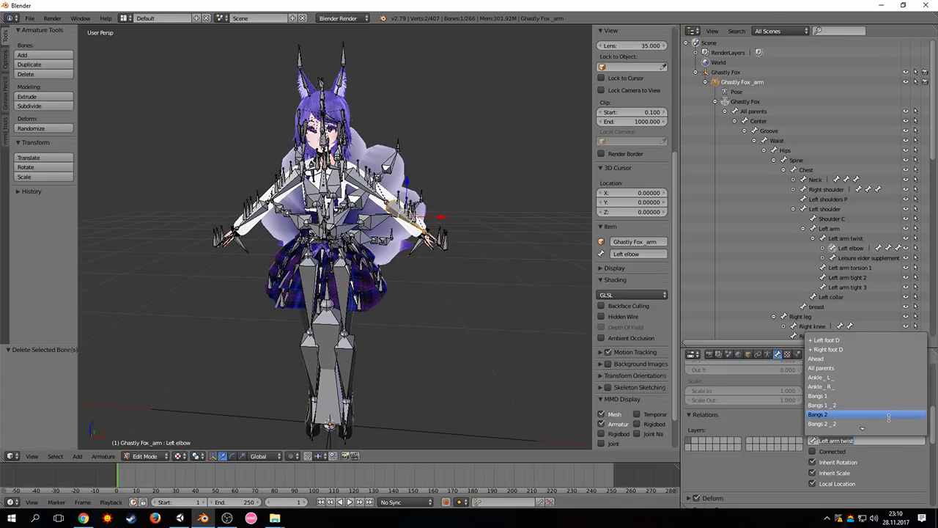
text(Left arm)
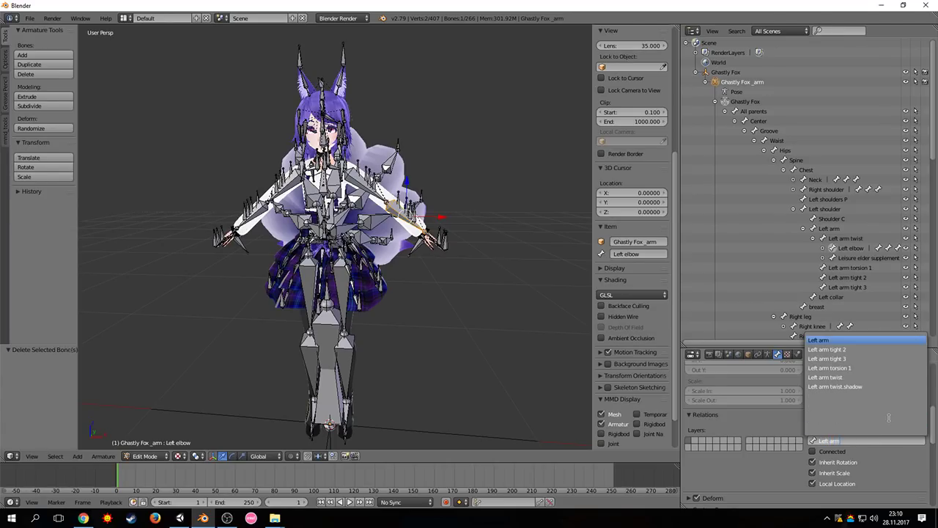
key(Return)
- Expand Left elbow and Left hand twist, and change the parent of the Left wrist bone to Left elbow
click(812, 258)
click(823, 267)
click(859, 277)
click(867, 443)
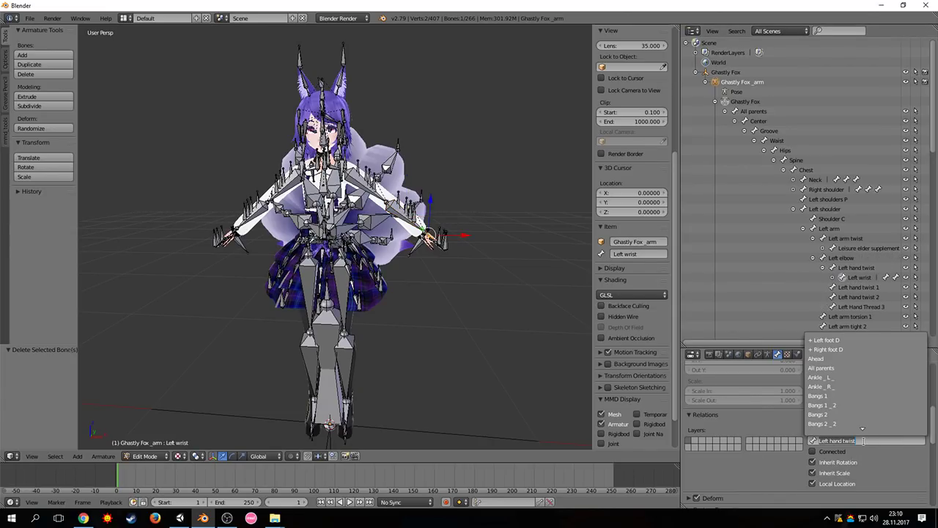
text(Left elbow)
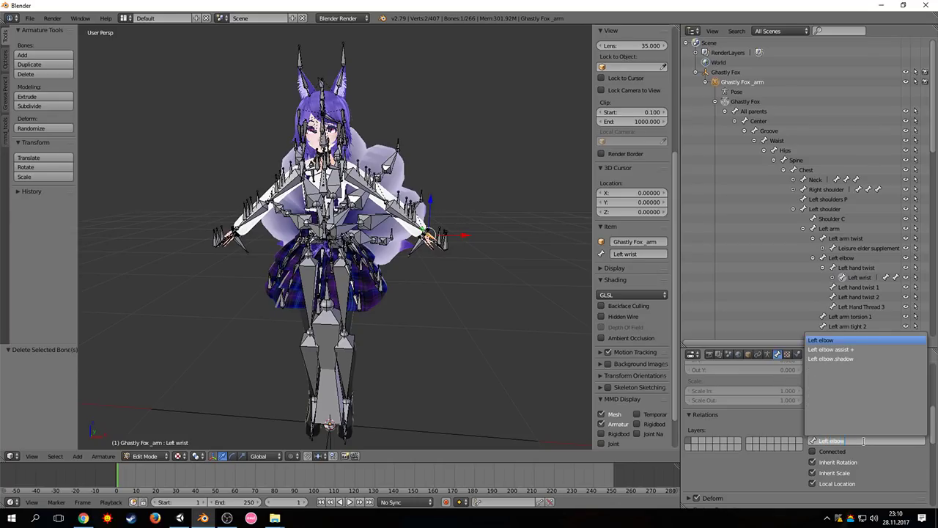
click(822, 340)
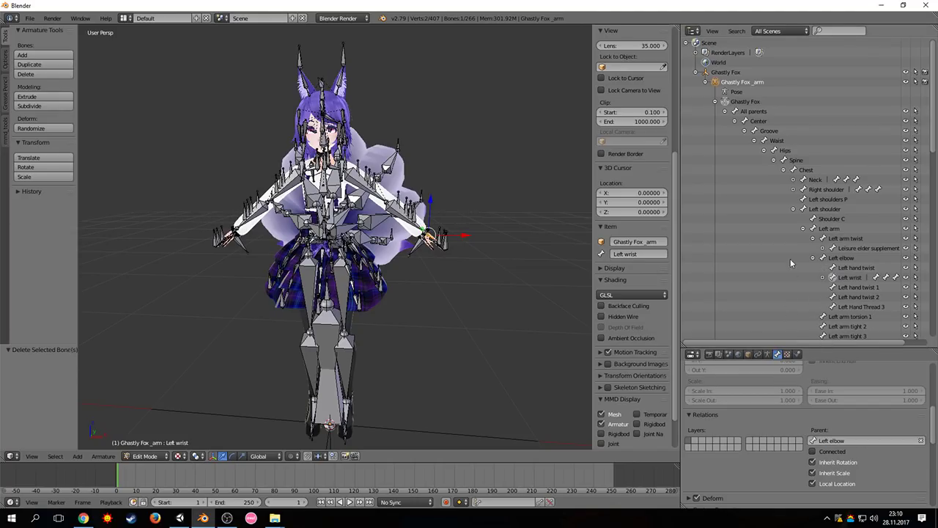
- Expand the Left wrist bone to check its children, and collapse the Left shoulder and Right leg hierarchies
click(823, 277)
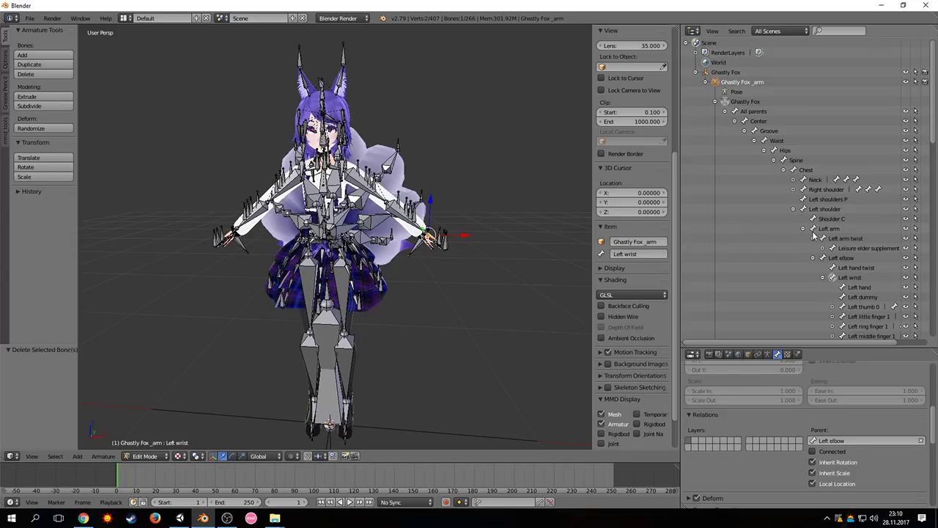
click(793, 209)
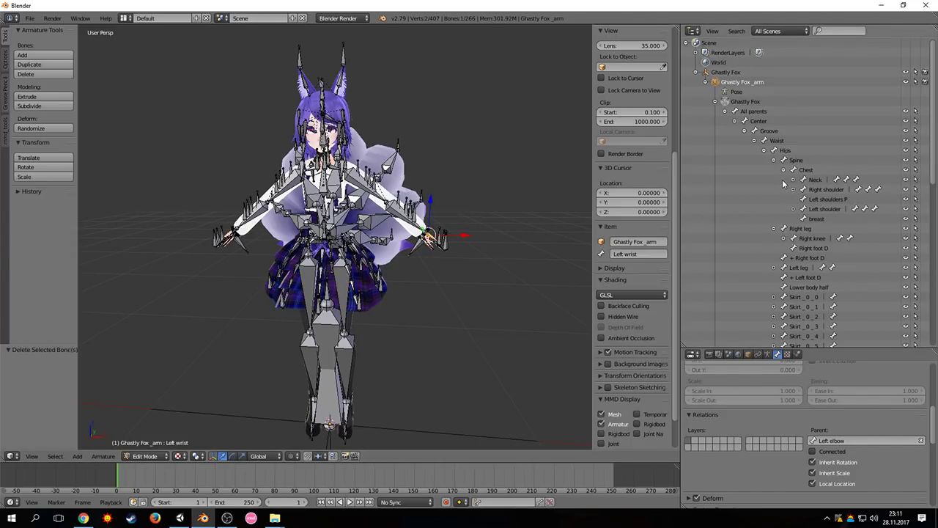
click(774, 229)
- Change the parent of the + Right foot D bone to Right leg
scroll(821, 272, down, 3)
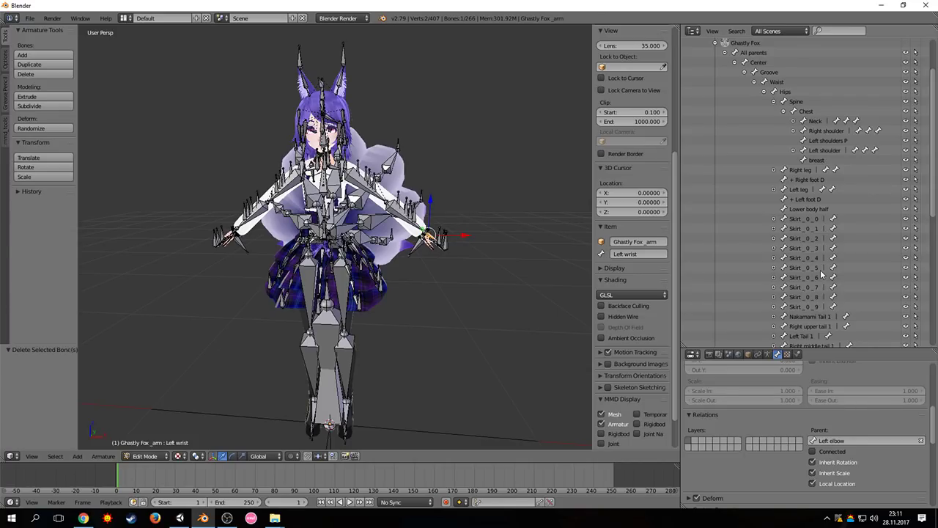
click(809, 180)
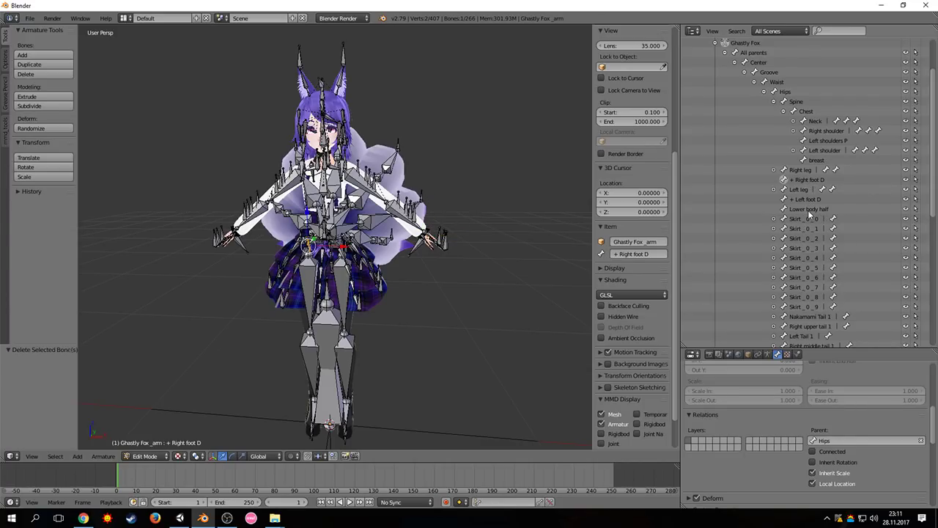
click(836, 441)
text(Right le)
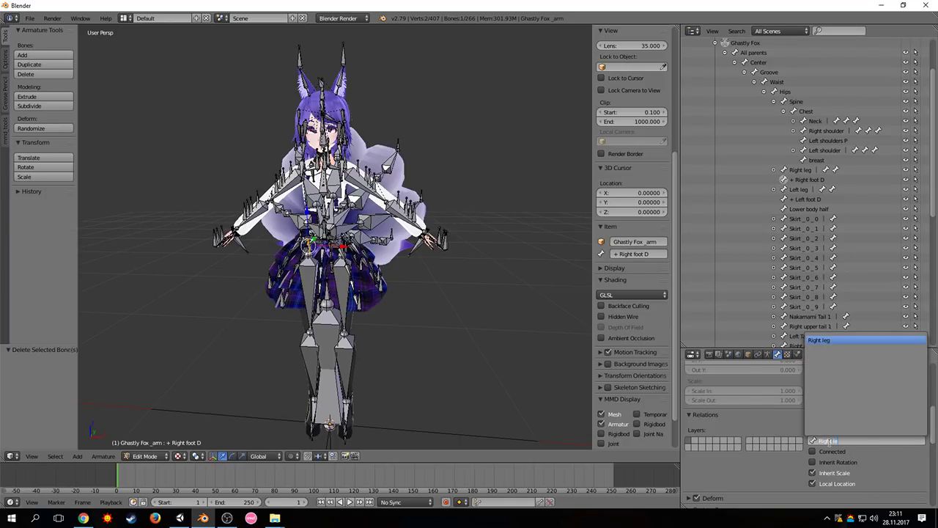
key(Return)
- Change the parent of the + Left foot D bone to Left leg
click(816, 187)
click(854, 440)
text(Left leg)
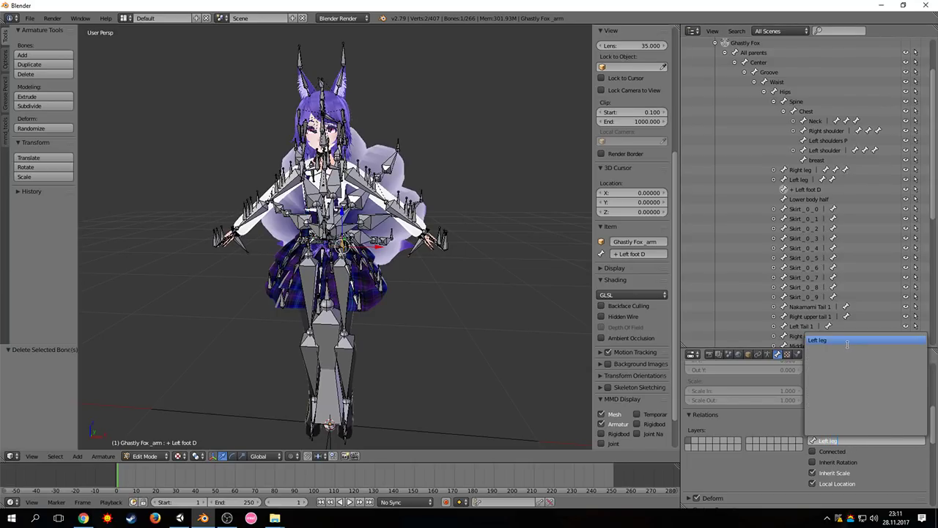
click(847, 342)
- Expand Right foot IK parent and examine where its Right foot IK bone sits on the model
scroll(798, 183, down, 7)
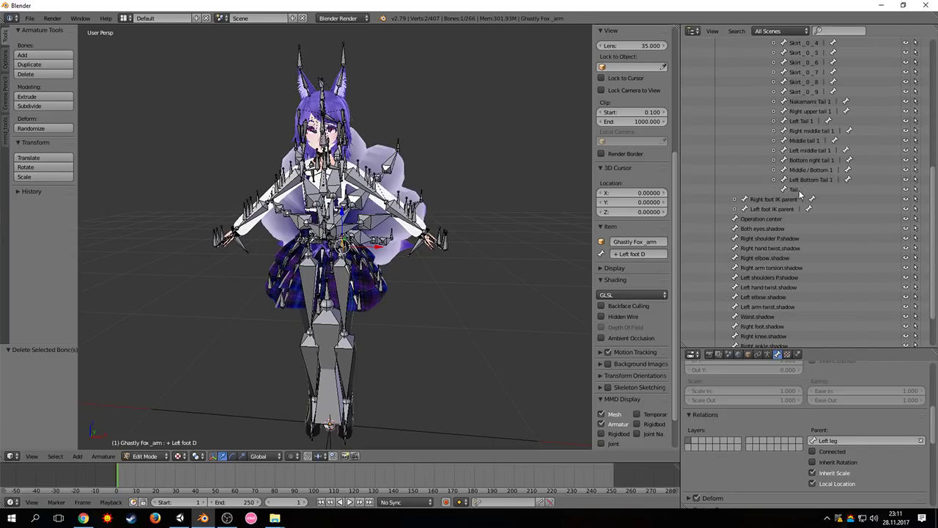
scroll(800, 185, down, 2)
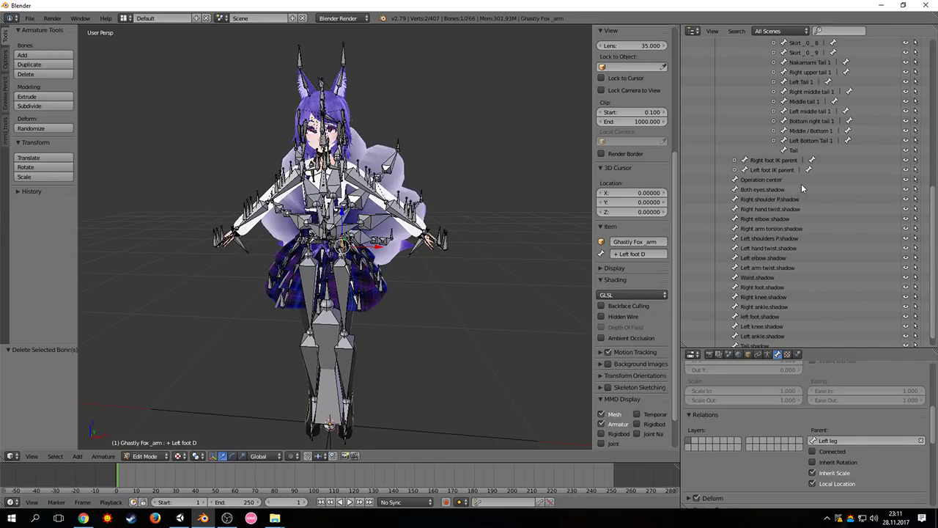
click(735, 161)
click(744, 170)
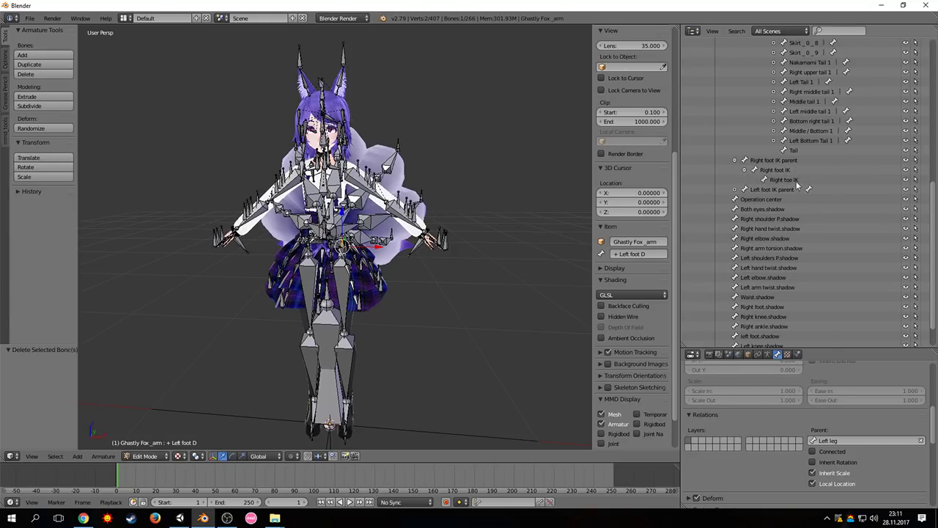
click(788, 174)
middle_drag(486, 291, 513, 308)
- Expand the Right leg hierarchy and examine the position of the Ankle_R_ and Right ankle bones
scroll(832, 258, up, 10)
scroll(834, 266, up, 1)
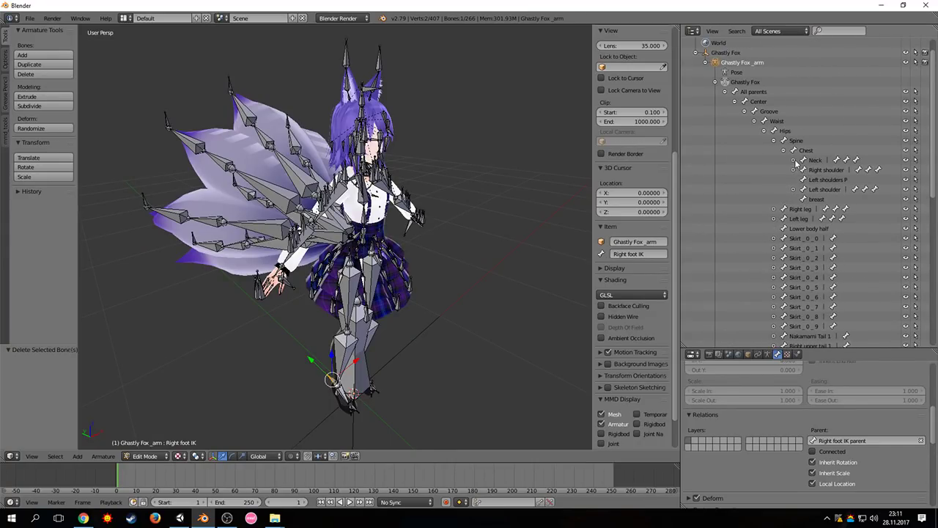
click(795, 161)
click(794, 166)
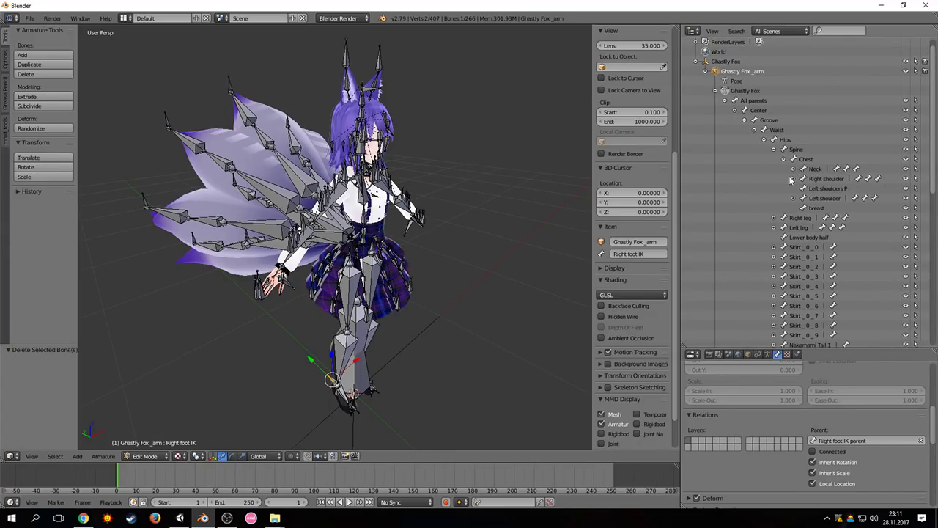
click(773, 219)
click(784, 228)
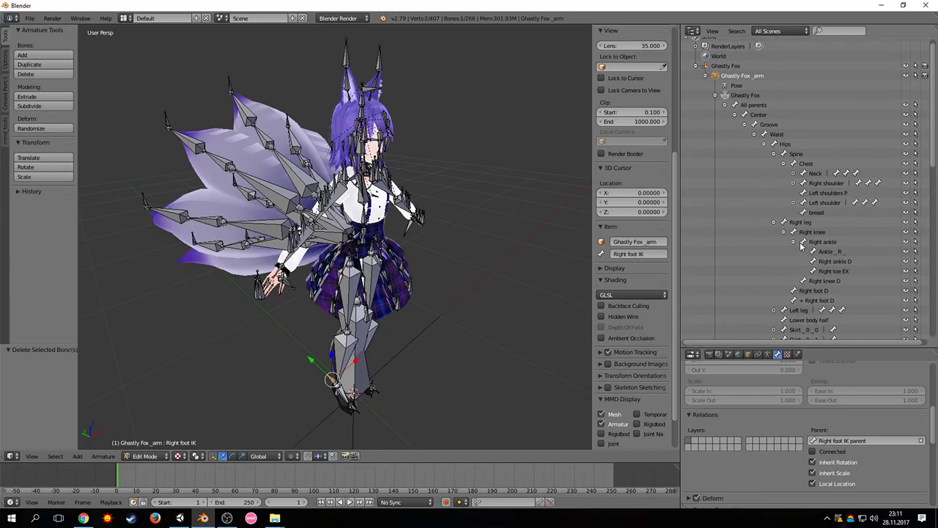
click(836, 254)
middle_drag(523, 295, 549, 276)
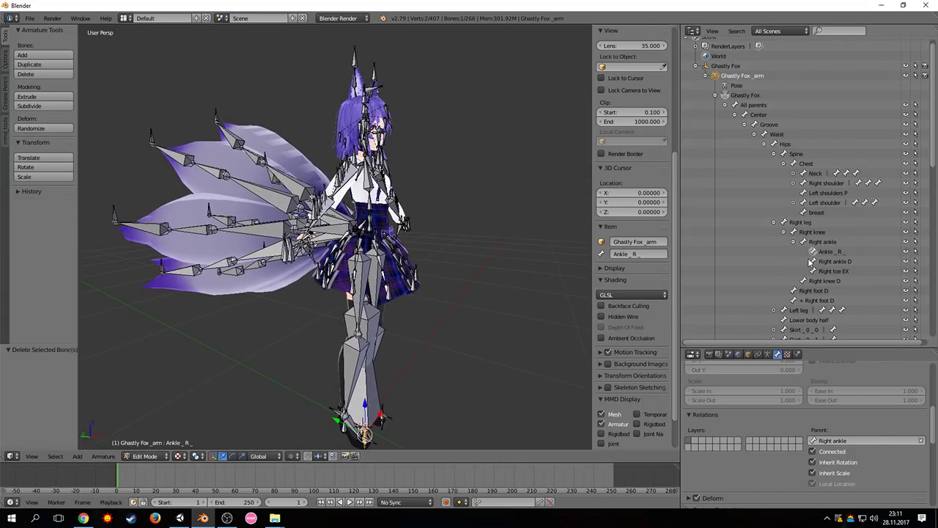
click(828, 243)
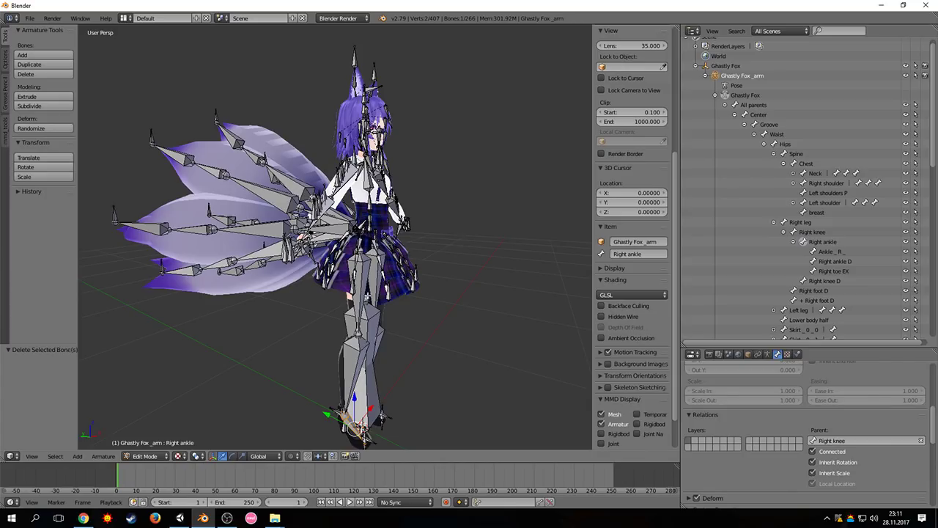
- Examine the Right foot IK and Right toe IK bones against the right ankle
middle_drag(449, 386, 443, 372)
scroll(723, 269, down, 3)
scroll(726, 268, down, 10)
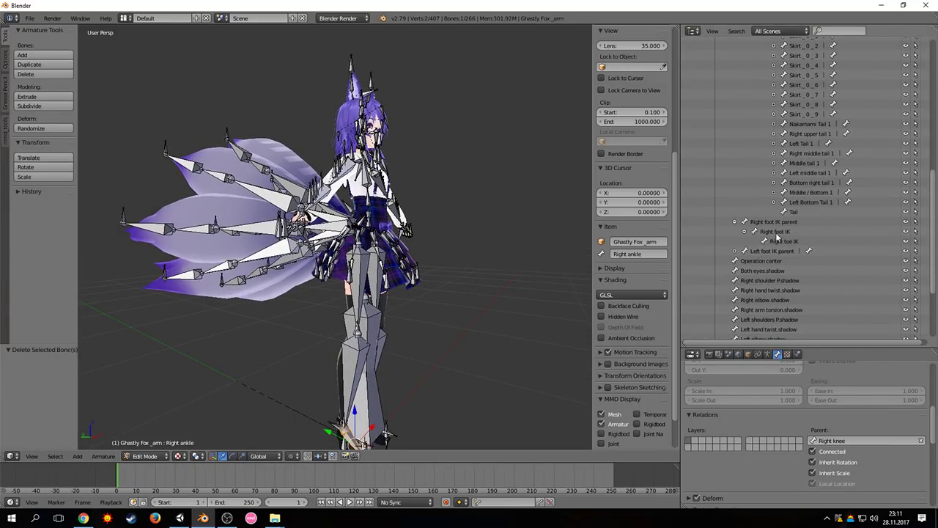
click(777, 232)
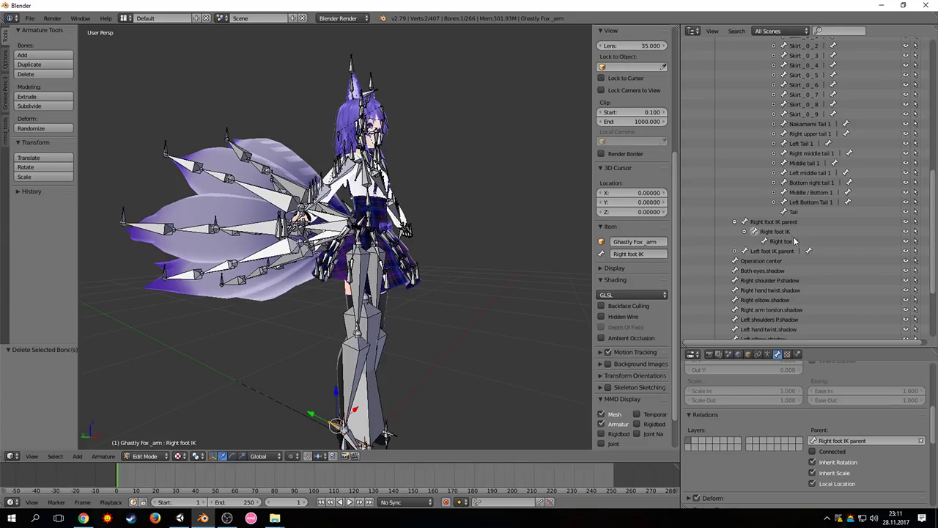
click(795, 244)
middle_drag(345, 307, 381, 271)
- Collapse the Ghastly Fox bone tree and switch the armature from Edit Mode to Object Mode
click(736, 222)
scroll(836, 279, up, 10)
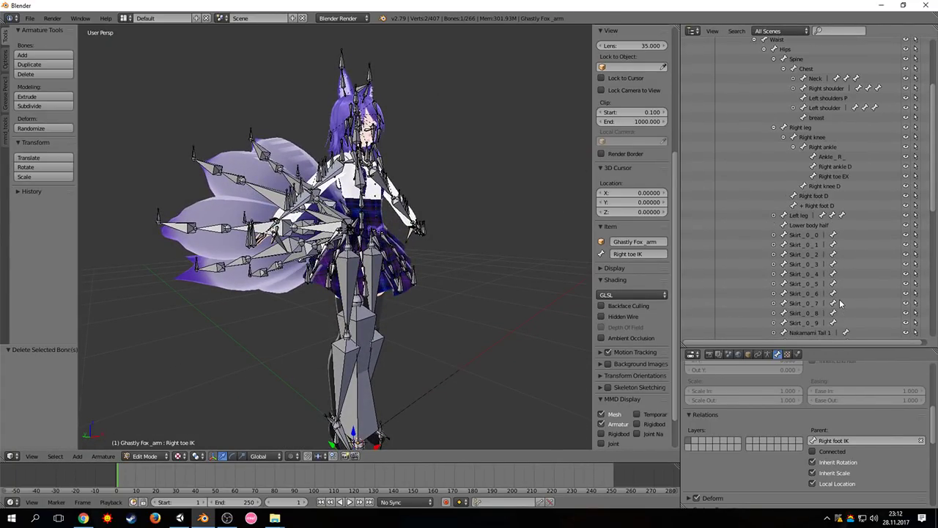
click(716, 102)
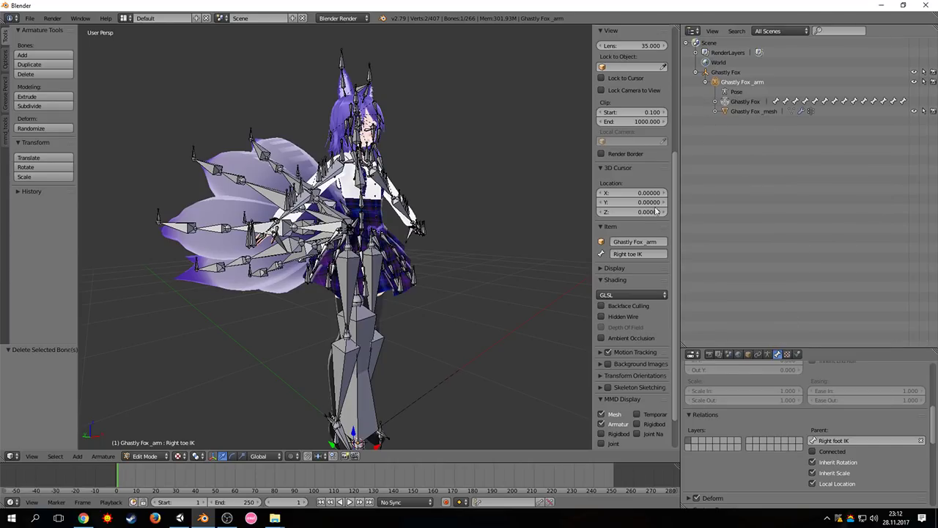
click(145, 456)
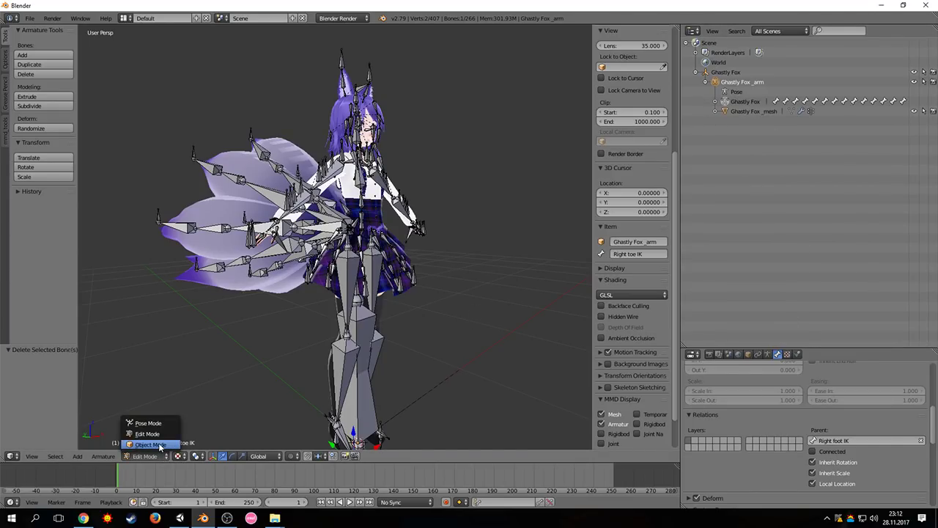
click(143, 446)
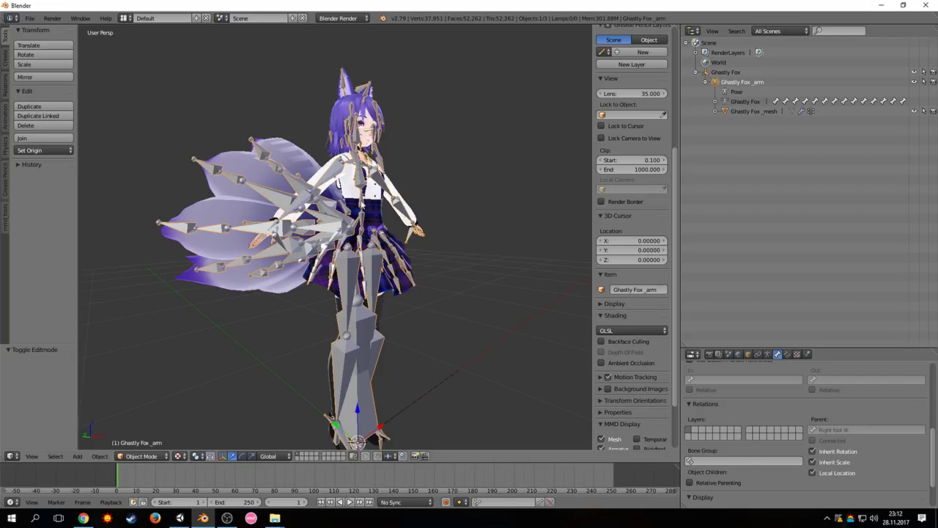
- Add a Decimate modifier to the Ghastly Fox mesh
right_click(362, 204)
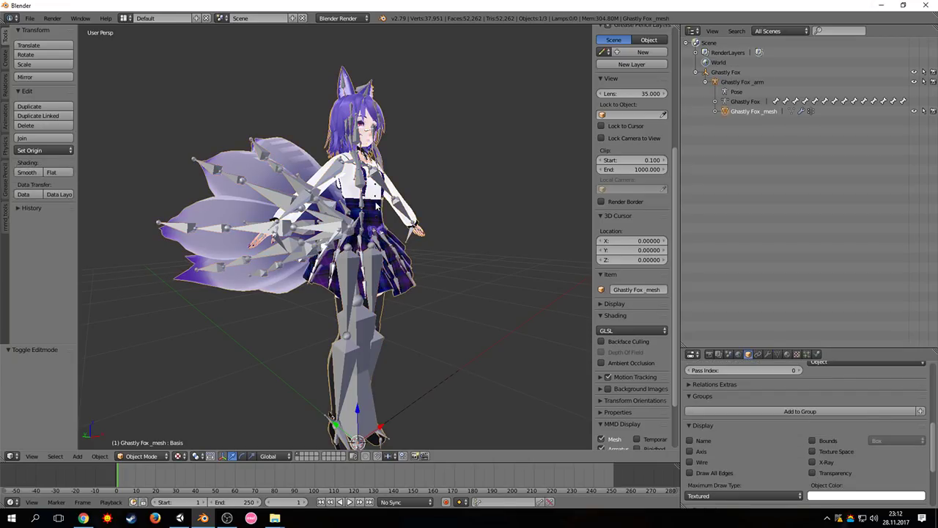
click(768, 354)
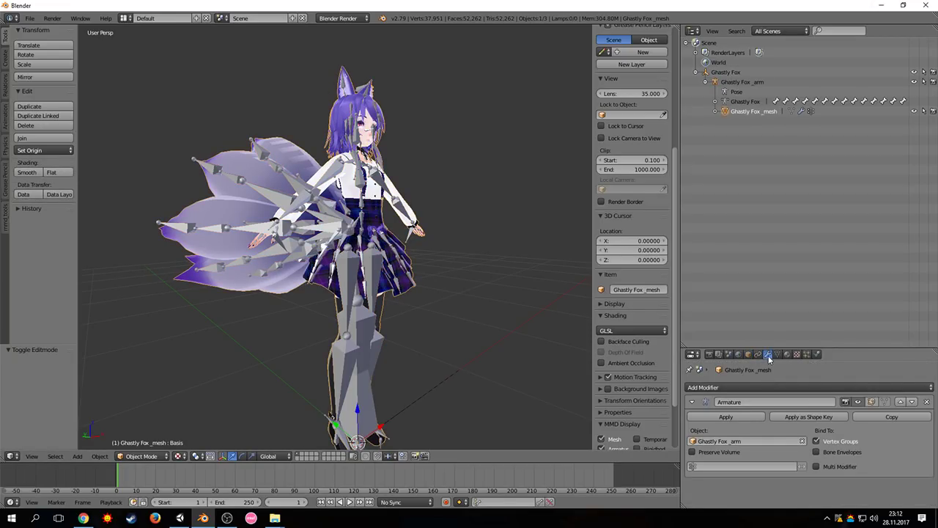
click(751, 388)
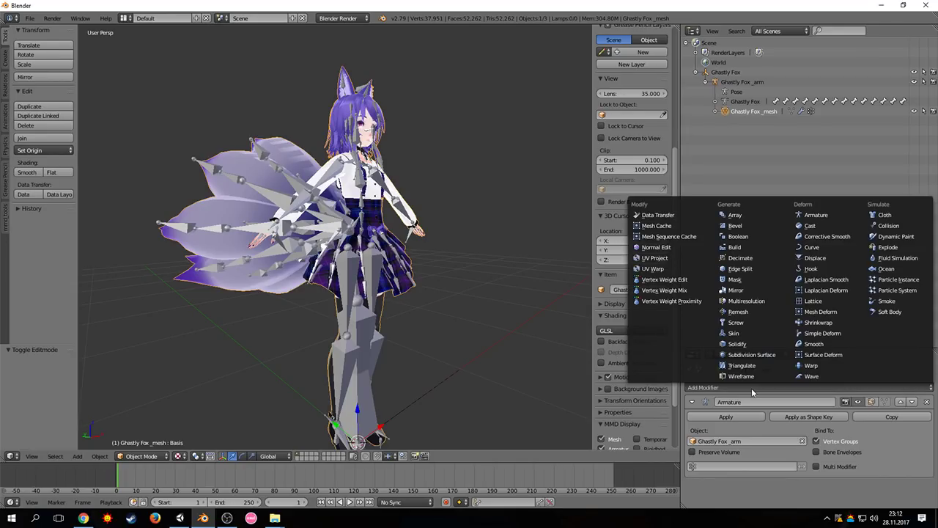
click(739, 258)
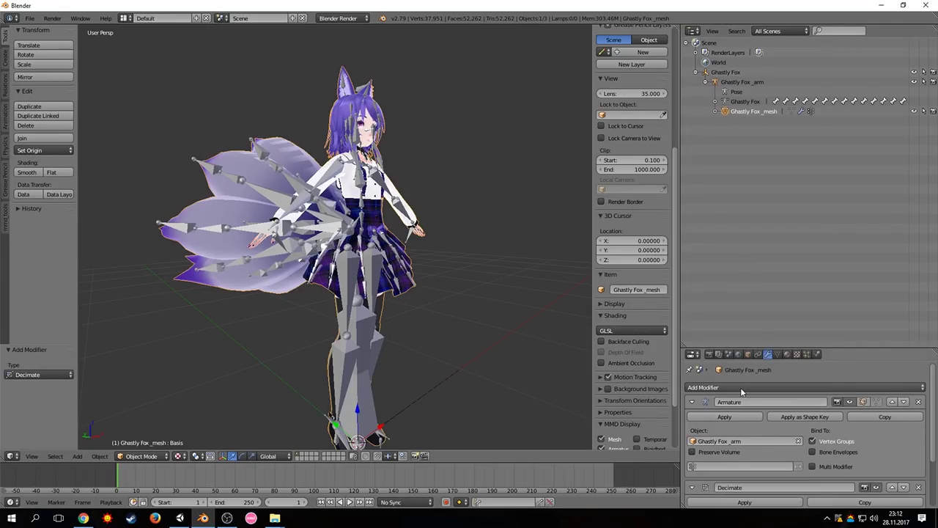
- Reduce the Decimate modifier's collapse ratio to 0.3819 and check the mesh from above
scroll(742, 392, down, 2)
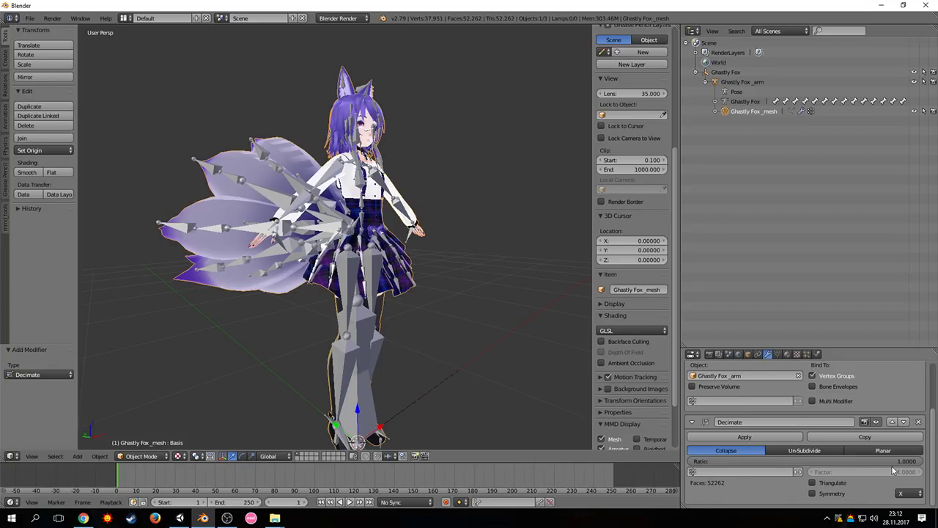
drag(899, 465, 785, 461)
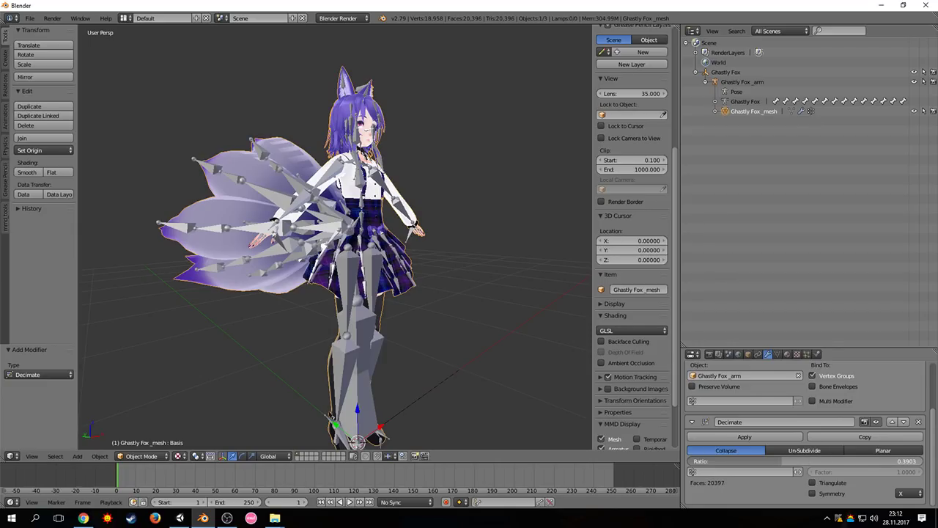
middle_drag(500, 228, 454, 285)
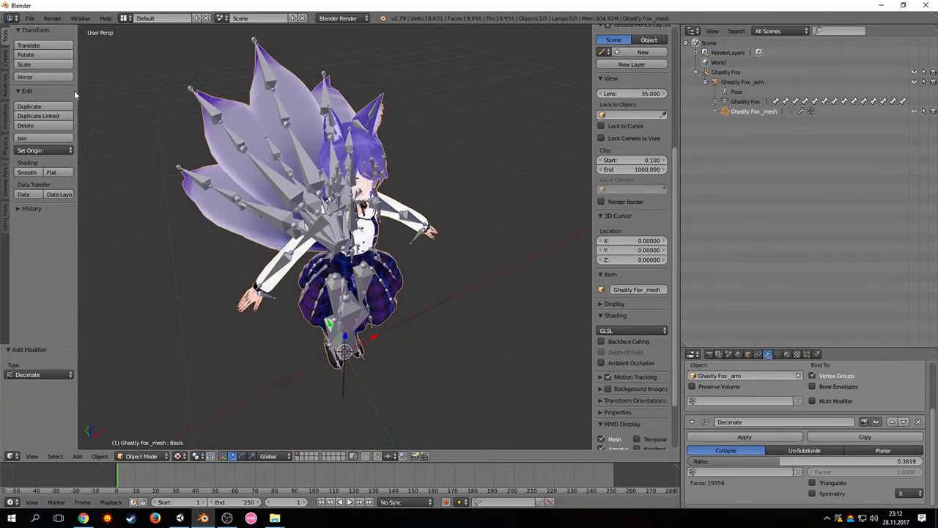
- Export the model as an FBX file to the Desktop folder
click(30, 17)
mouse_move(79, 216)
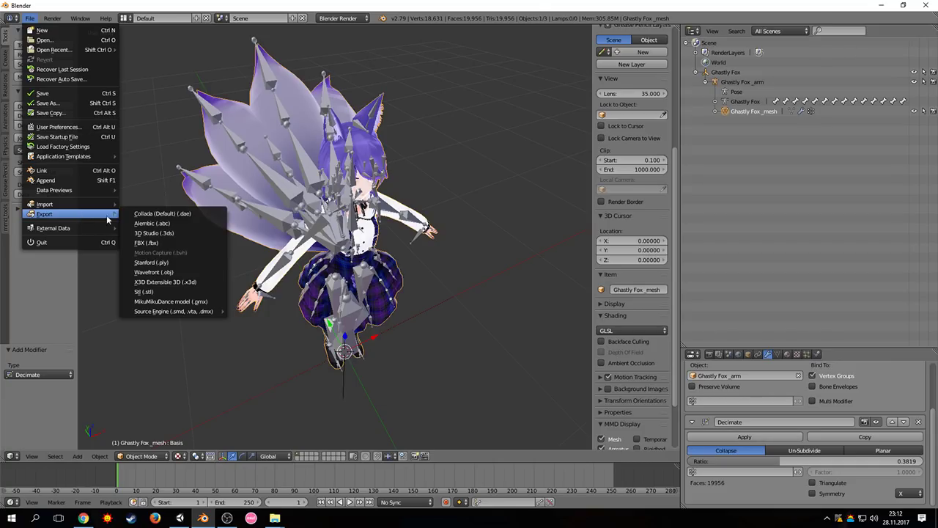
click(170, 242)
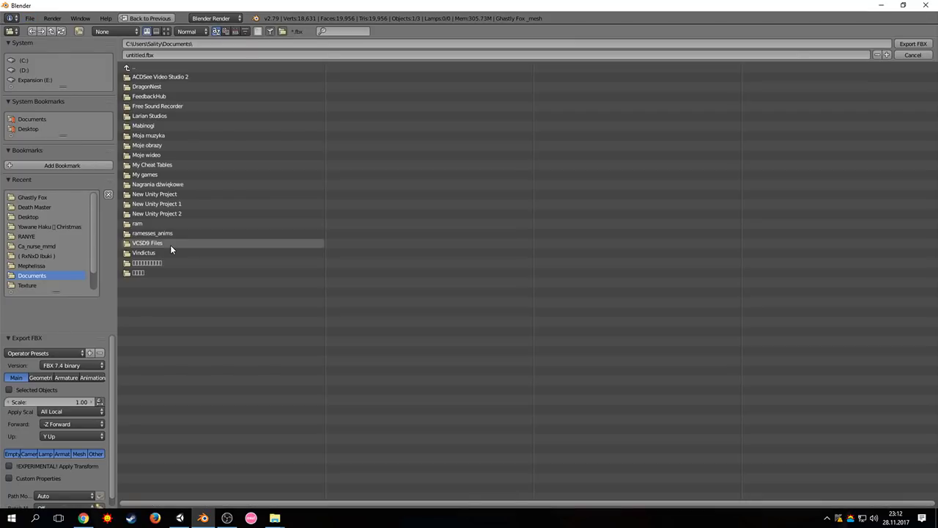
click(41, 130)
click(182, 54)
click(909, 44)
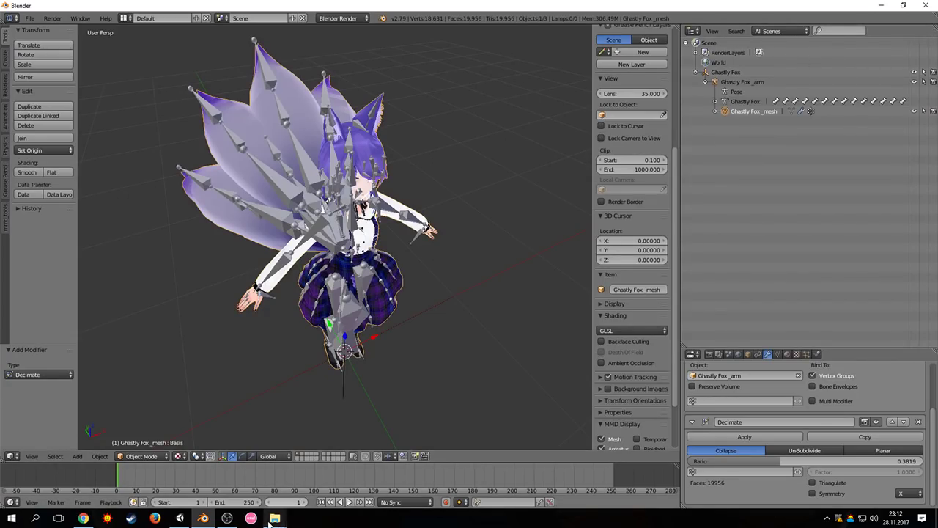
- Switch to the open New Unity Project 2 in Unity
mouse_move(274, 517)
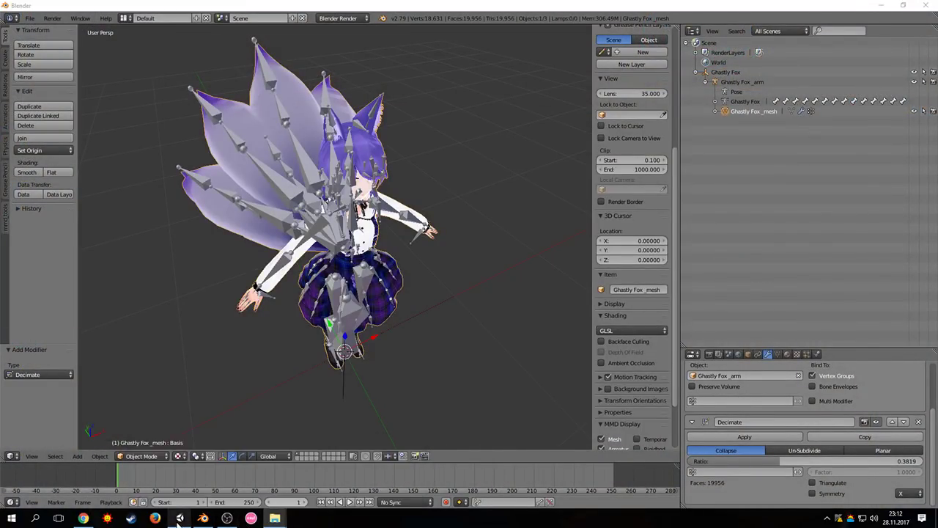
click(178, 519)
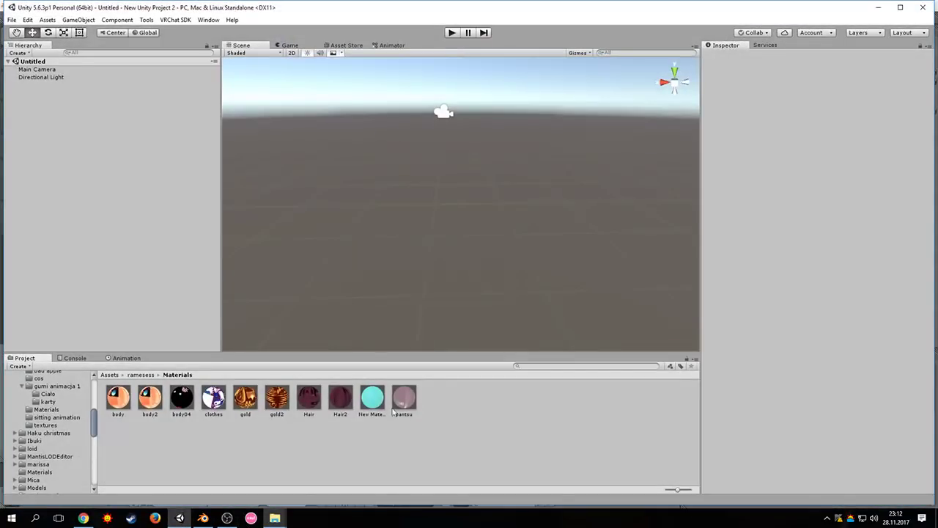
- Create a folder named Anything in the Unity project's Assets folder
mouse_move(274, 517)
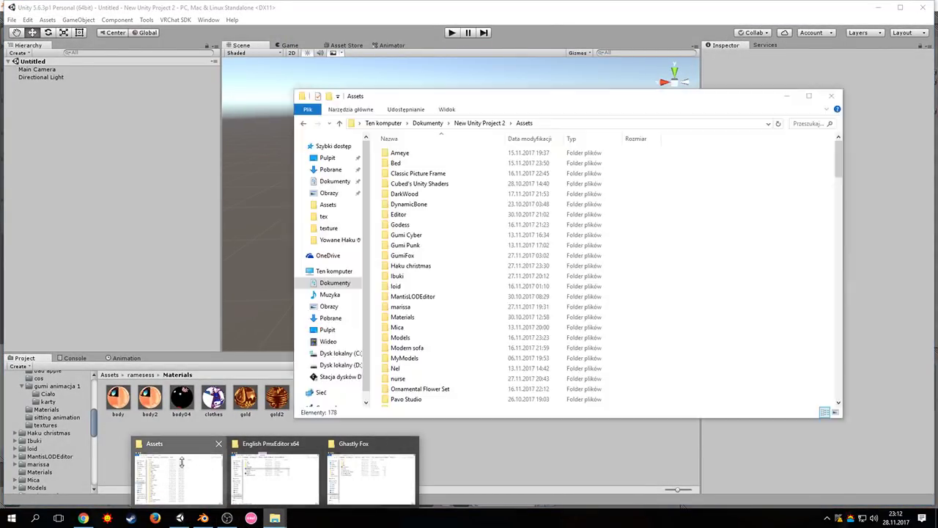
click(181, 463)
right_click(690, 238)
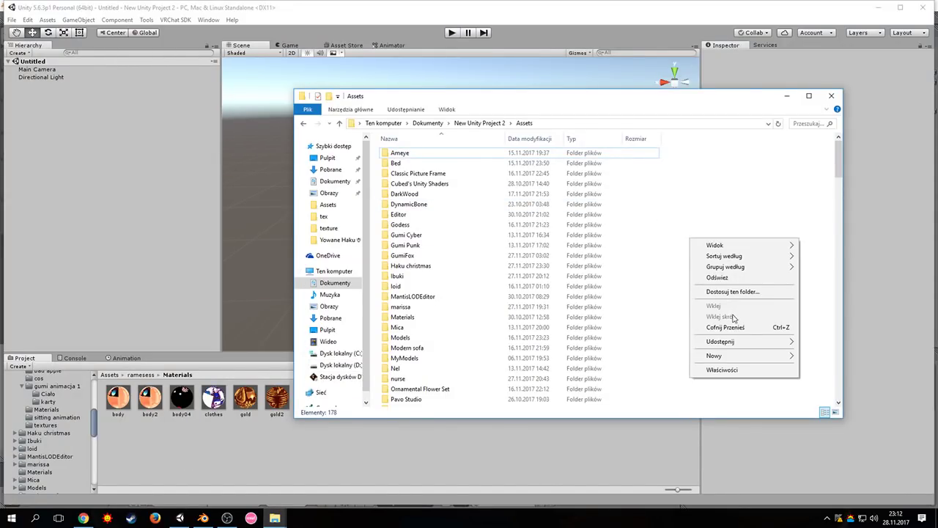
mouse_move(719, 356)
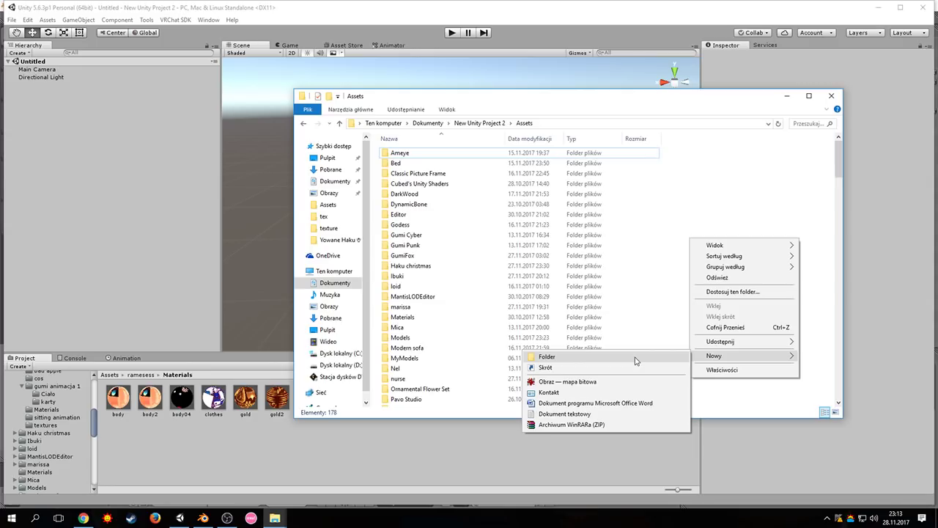
click(636, 359)
text(Anything)
key(Return)
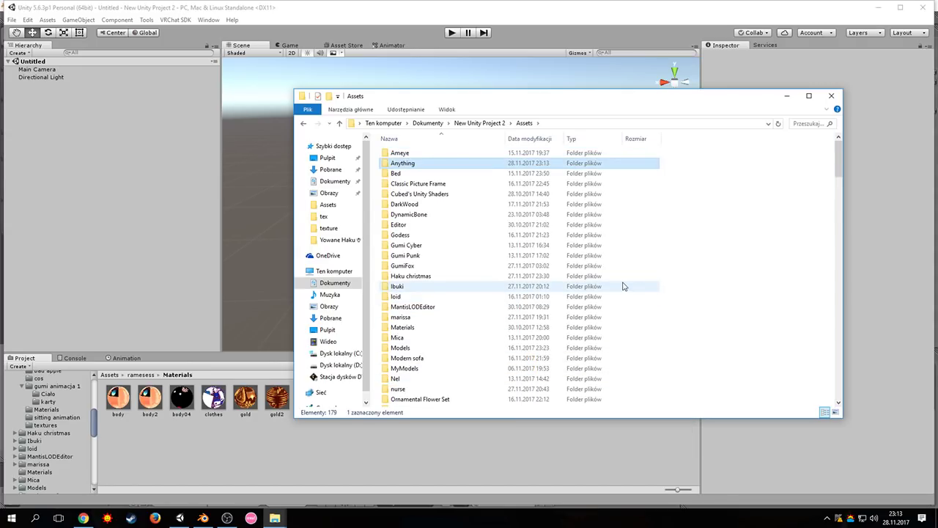
- Create a subfolder named Texturessss inside the Anything folder and open it
double_click(417, 165)
right_click(418, 171)
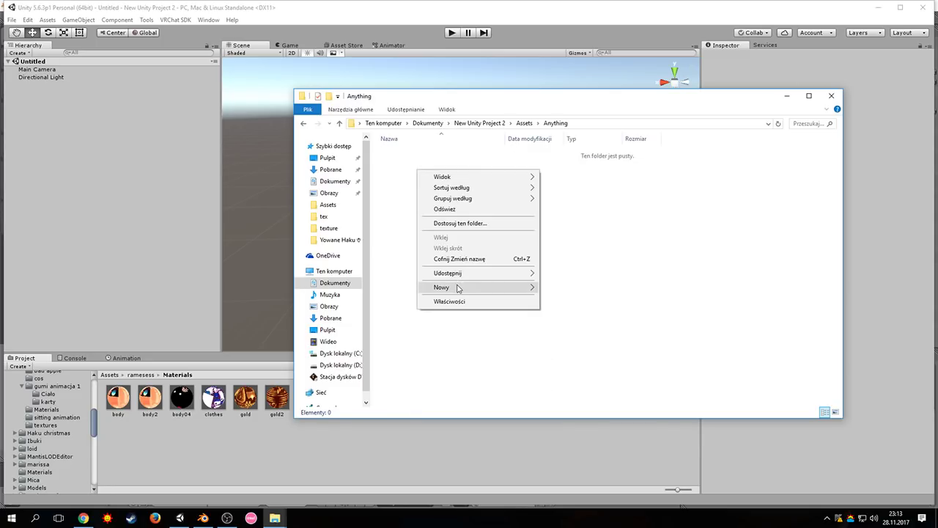
mouse_move(458, 288)
click(576, 289)
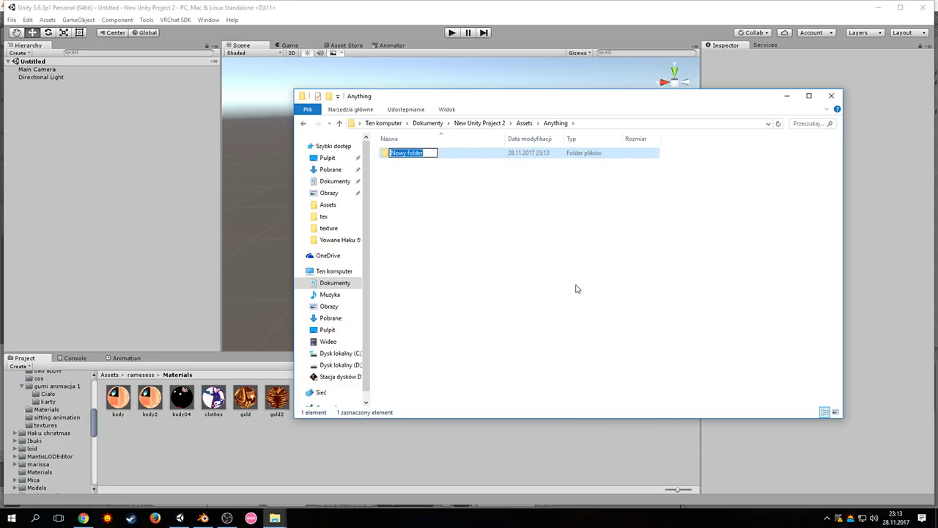
text(Texturessss)
key(Return)
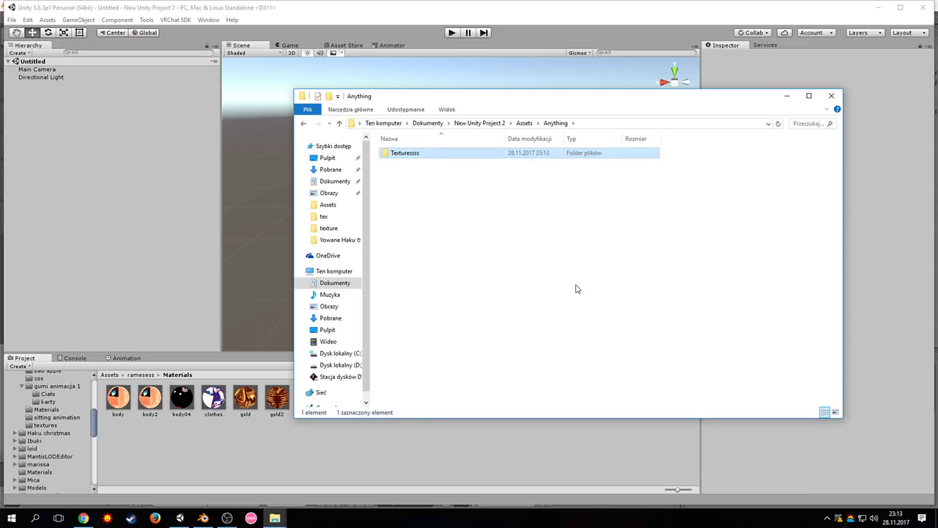
double_click(411, 153)
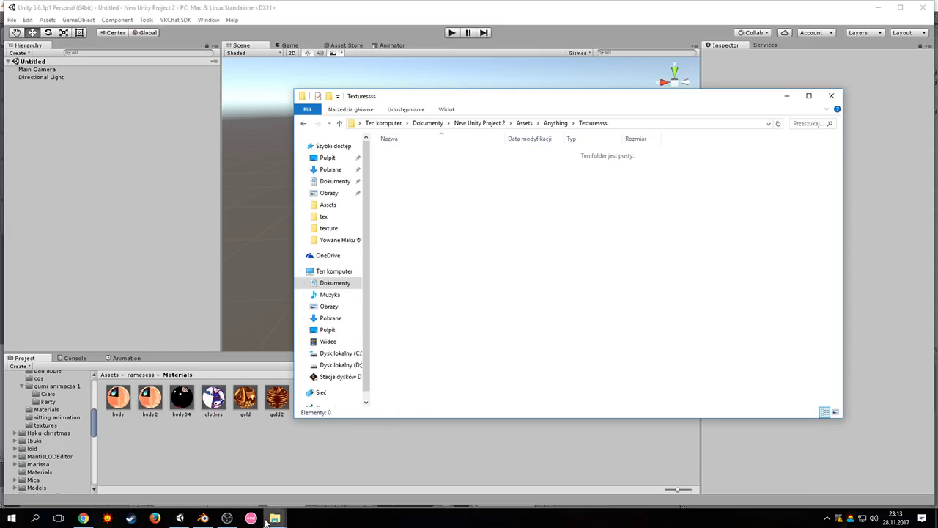
- Switch to the Ghastly Fox source folder and examine the contents of its toon, tex and sph subfolders
mouse_move(275, 517)
click(370, 477)
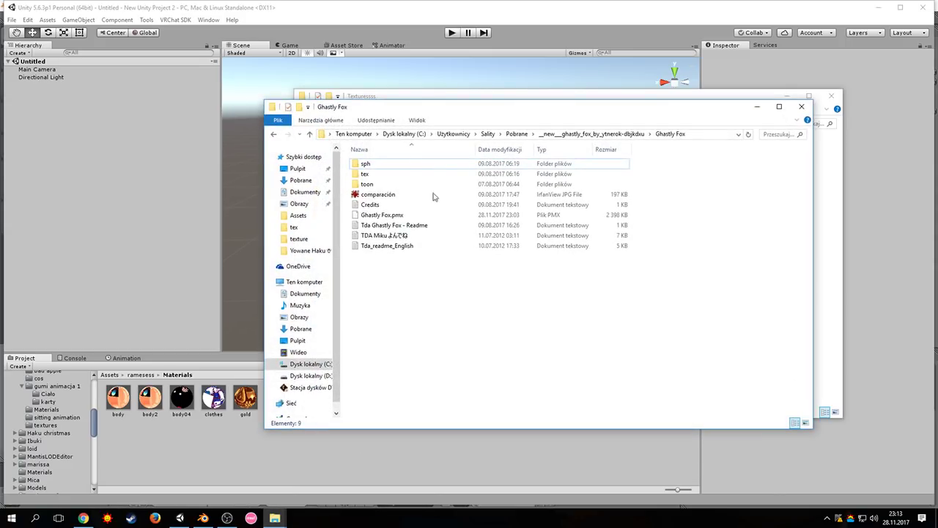
double_click(369, 185)
click(310, 134)
double_click(367, 178)
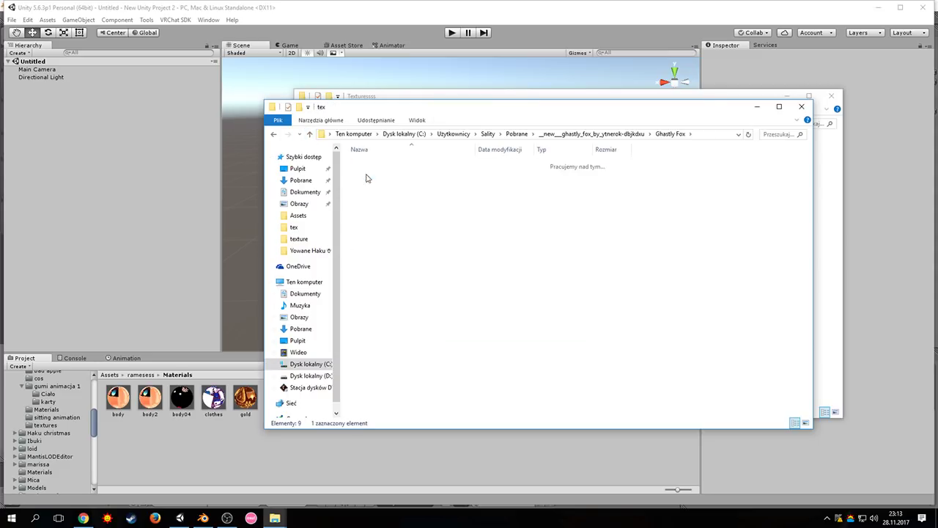
click(310, 134)
double_click(365, 164)
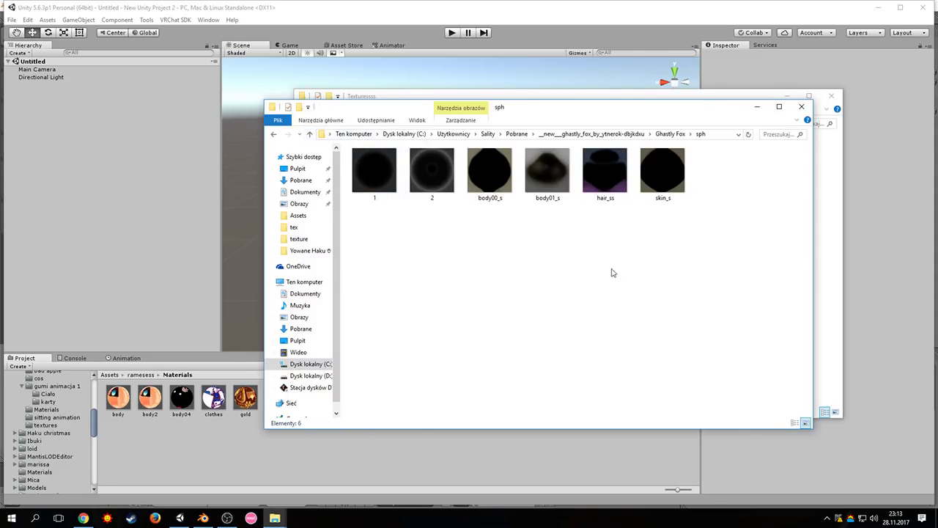
click(309, 135)
- Copy all images from the Ghastly Fox tex folder into the Texturessss folder
double_click(367, 171)
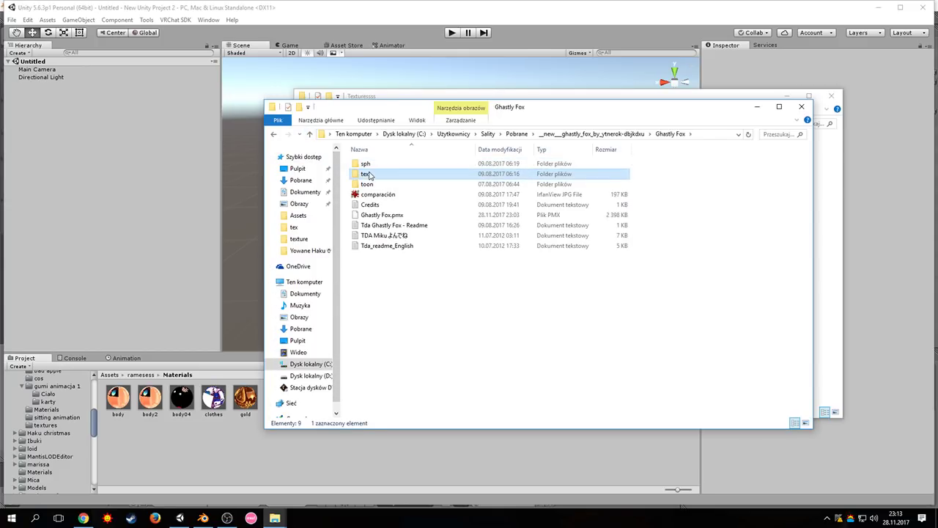
drag(794, 367, 345, 150)
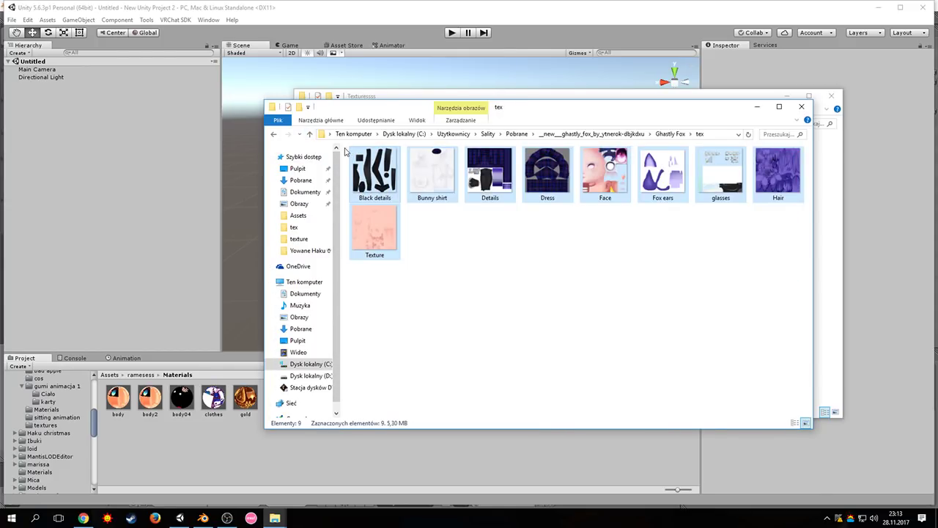
click(445, 93)
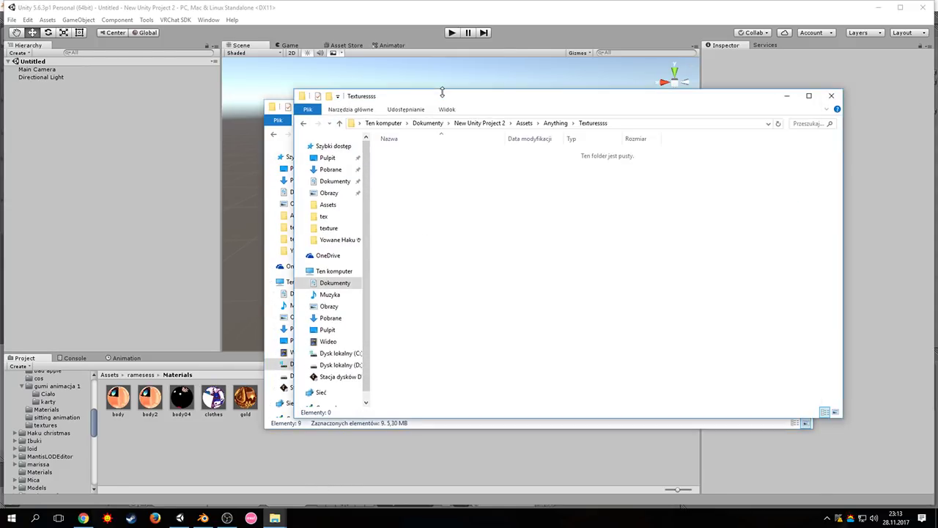
key(ctrl+v)
- Copy all images from the Ghastly Fox toon folder into the Texturessss folder
click(283, 236)
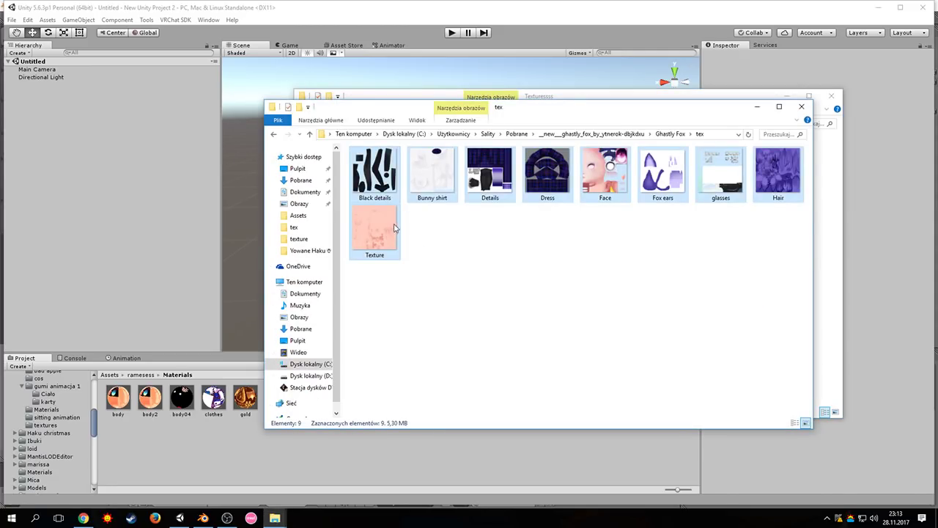
click(309, 133)
double_click(314, 151)
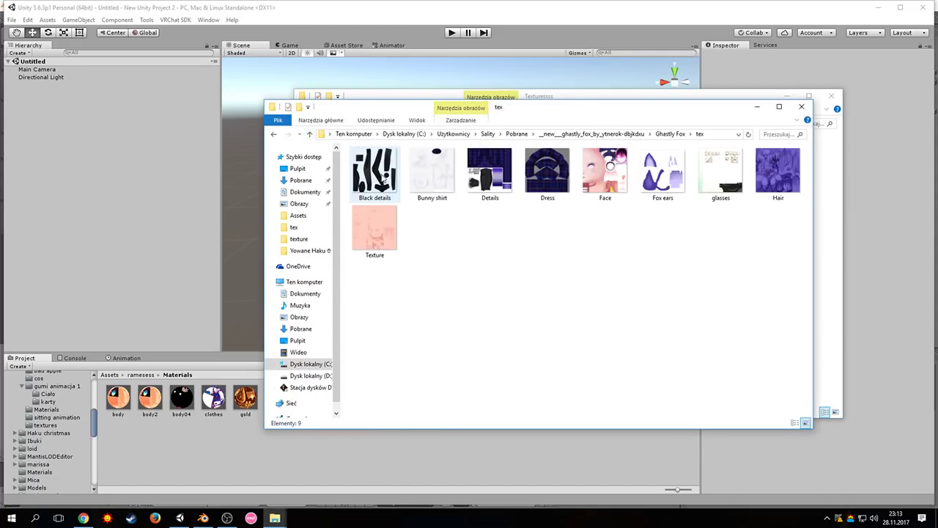
click(309, 133)
click(370, 184)
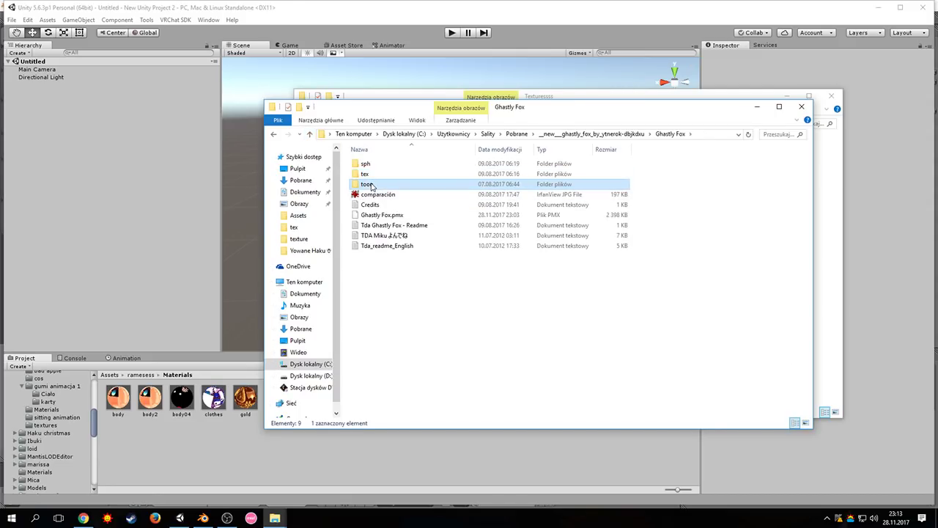
double_click(370, 184)
drag(676, 265, 338, 138)
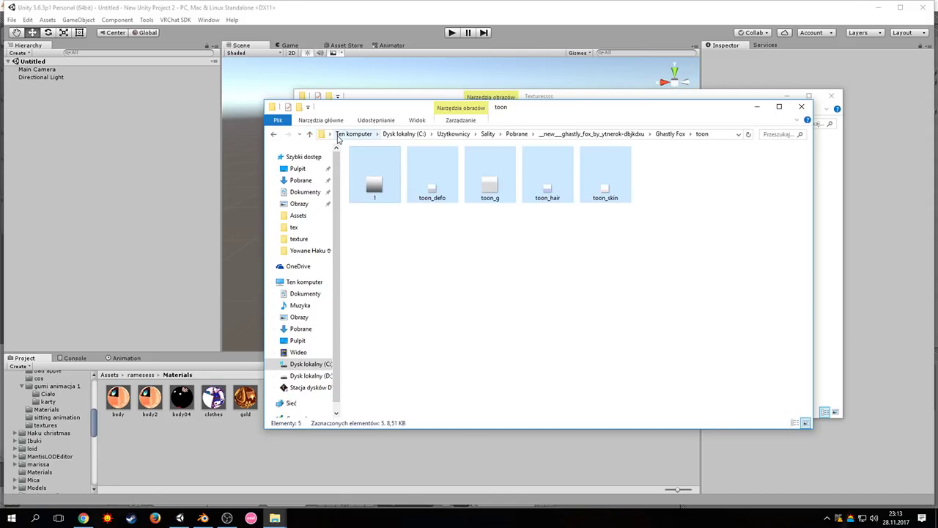
key(alt+Tab)
click(441, 276)
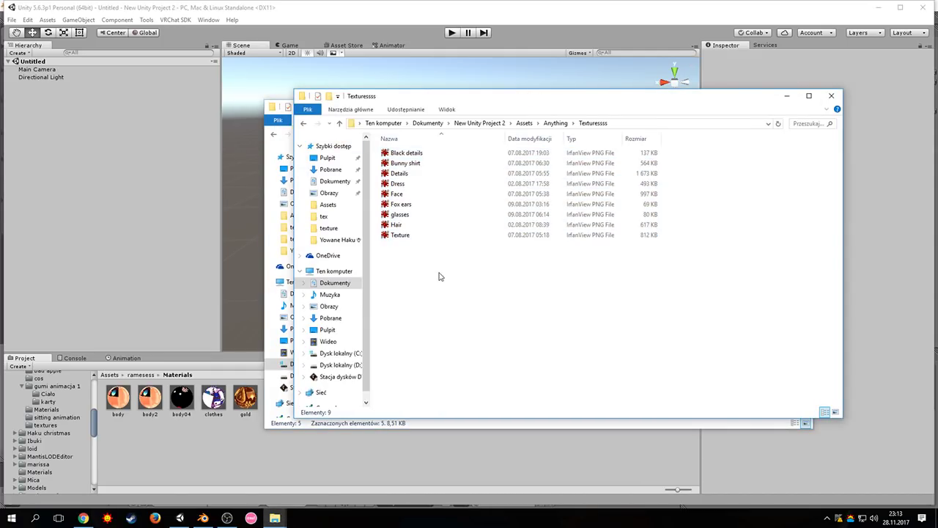
key(ctrl+v)
- Copy all images from the sph folder into the Texturessss folder, replacing the existing 1.bmp
key(alt+Tab)
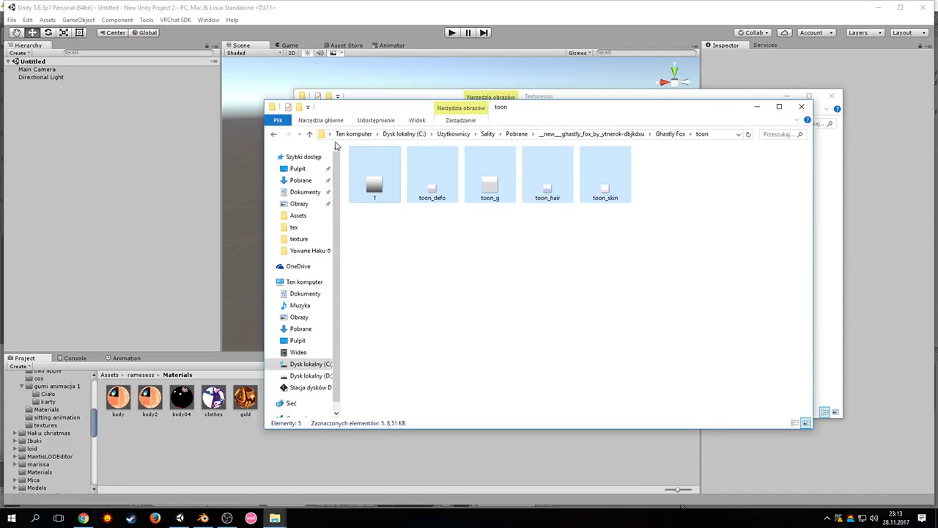
click(310, 135)
double_click(371, 165)
key(ctrl+a)
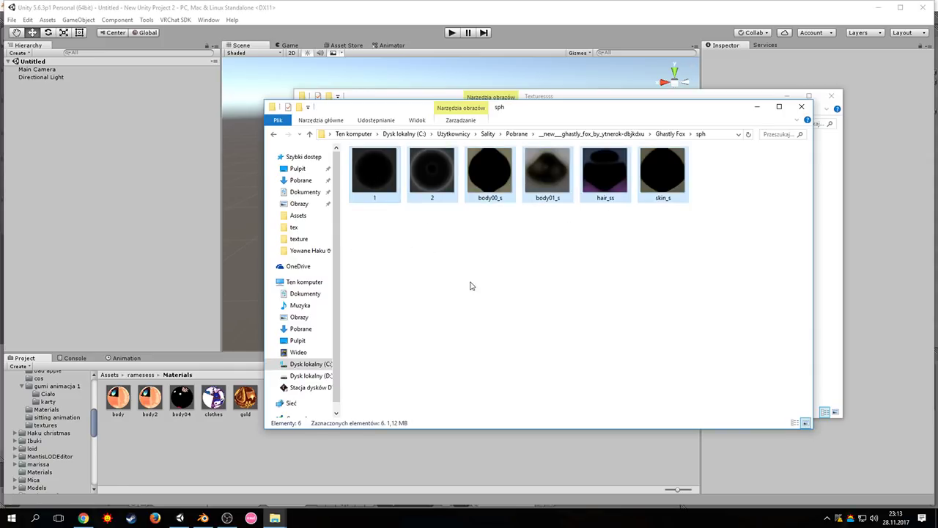
key(ctrl+c)
key(alt+Tab)
key(ctrl+v)
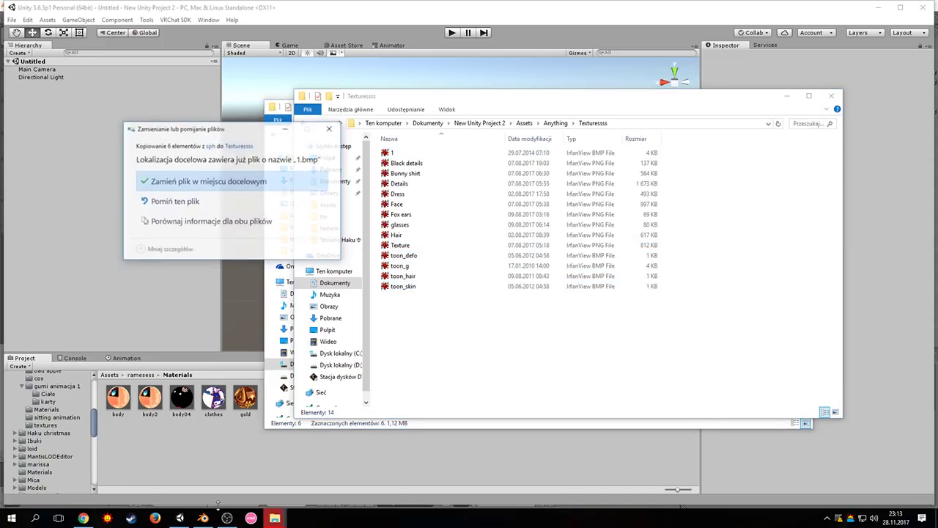
click(194, 181)
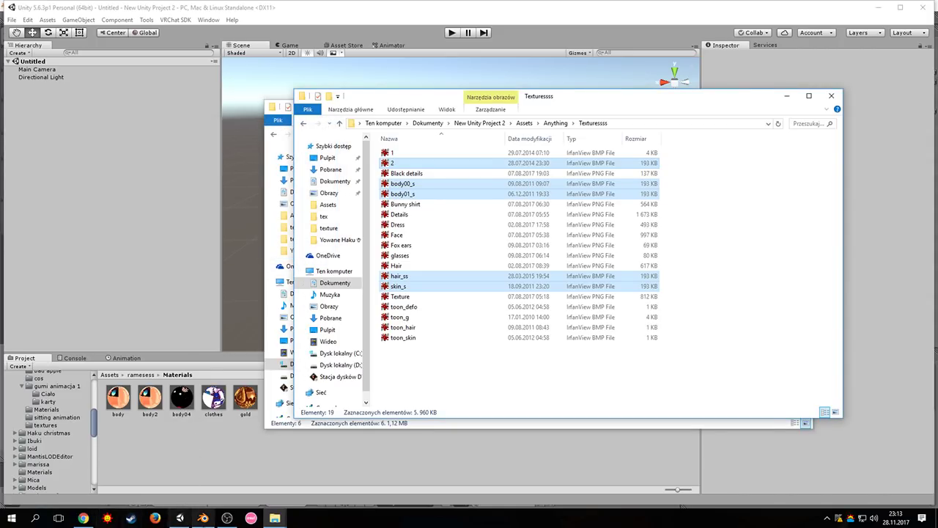
- Switch to Blender, put the Ghastly Fox mesh into Edit Mode and hide the armature
click(203, 518)
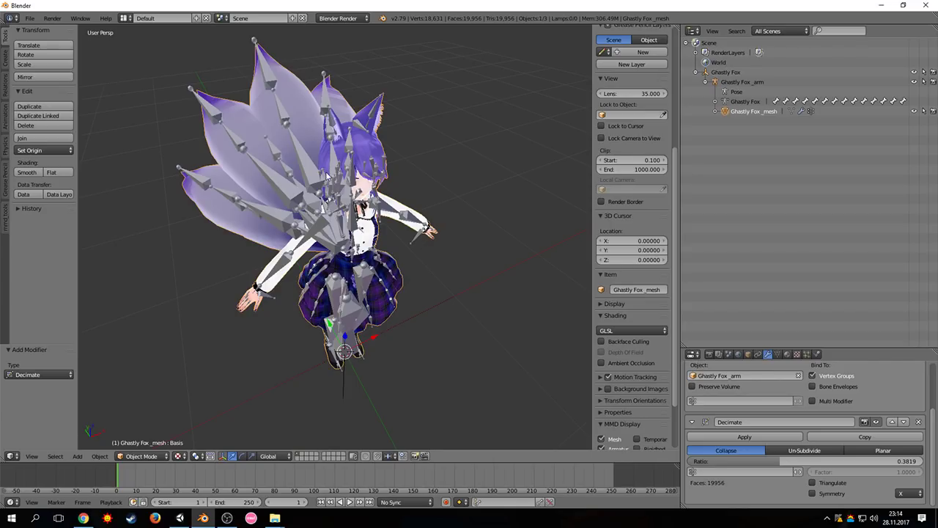
middle_drag(308, 220, 405, 199)
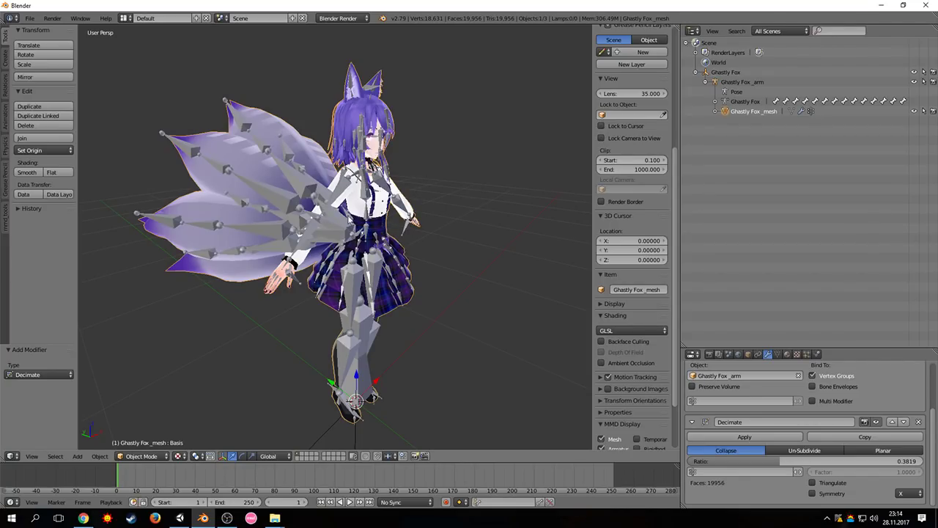
middle_drag(367, 250, 440, 201)
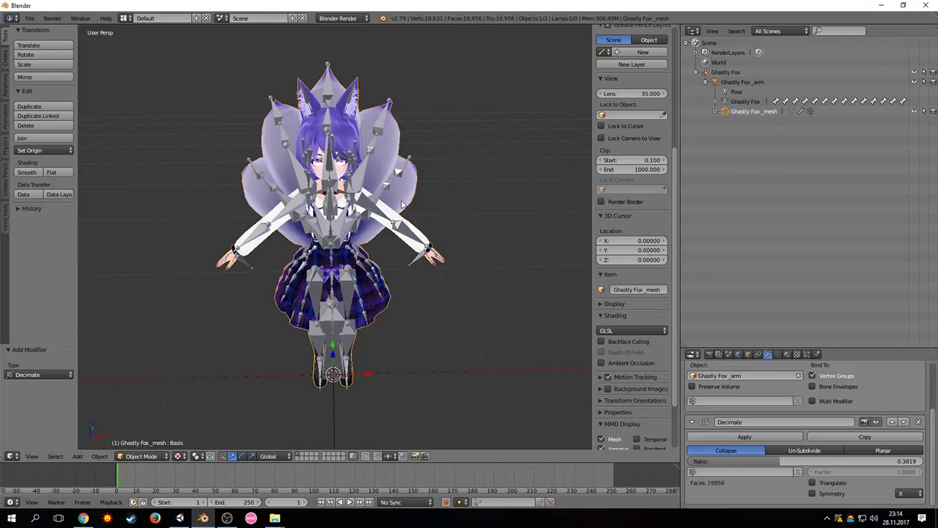
click(140, 456)
click(140, 456)
click(156, 437)
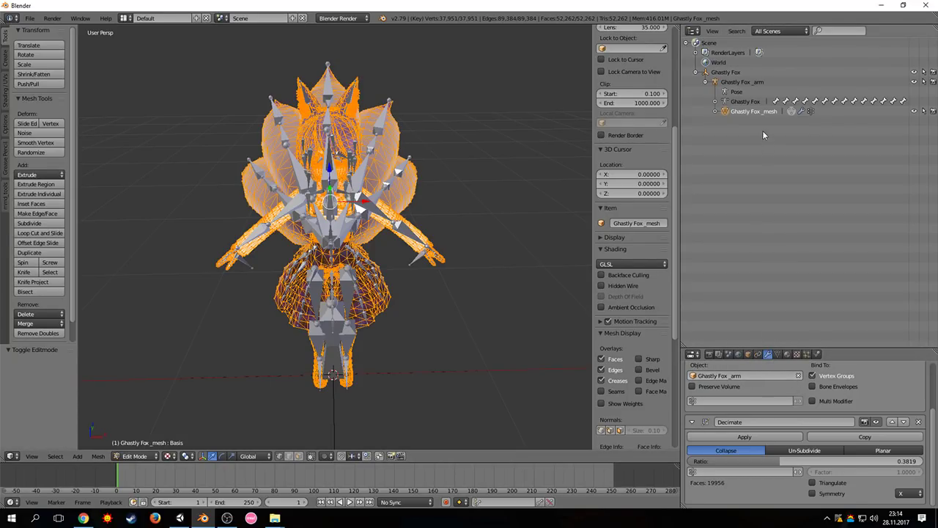
click(914, 82)
middle_drag(417, 242, 401, 274)
scroll(433, 235, up, 3)
right_click(358, 225)
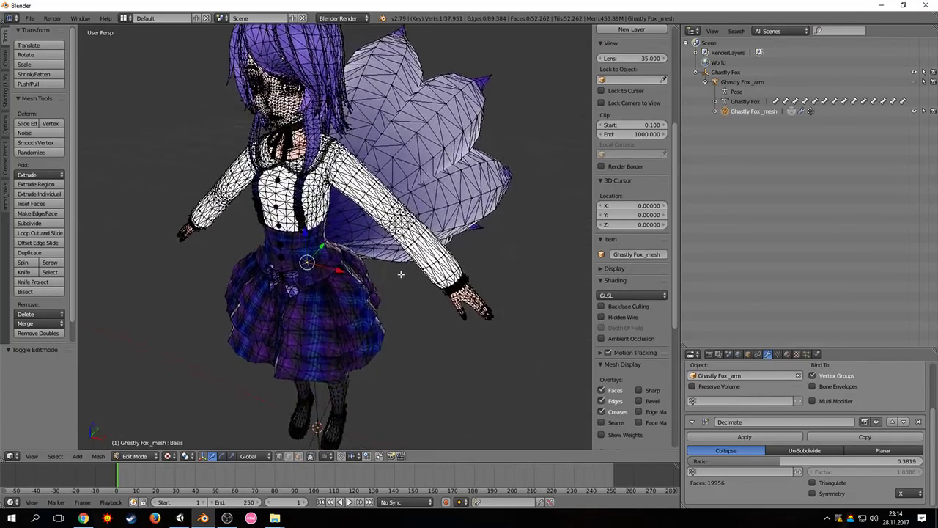
right_click(417, 242)
middle_drag(336, 235, 420, 223)
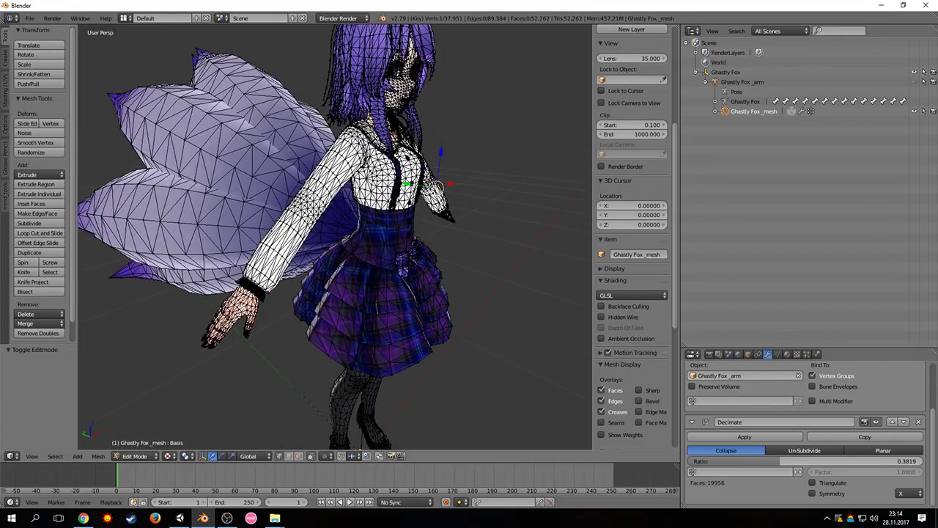
scroll(632, 220, down, 1)
right_click(236, 290)
scroll(632, 220, up, 1)
right_click(272, 219)
key(l)
scroll(633, 219, up, 2)
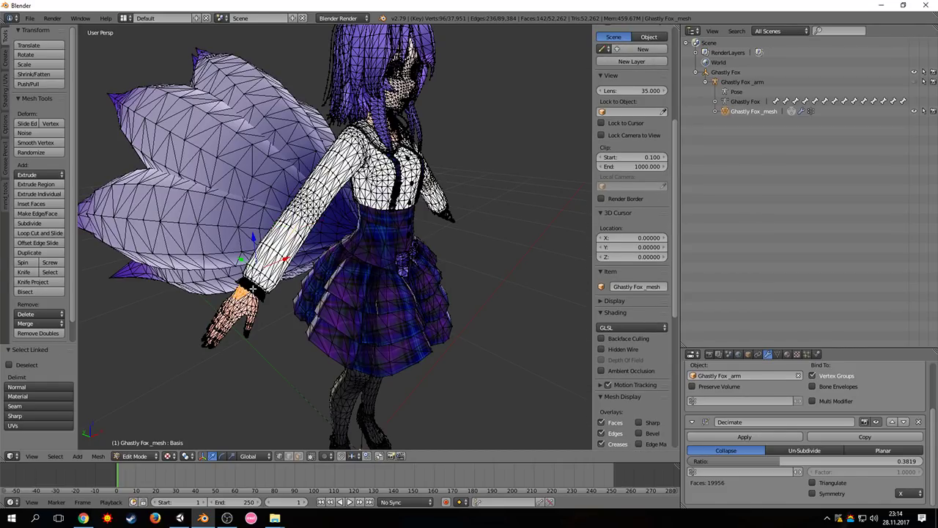
key(l)
key(ctrl+z)
key(ctrl+z)
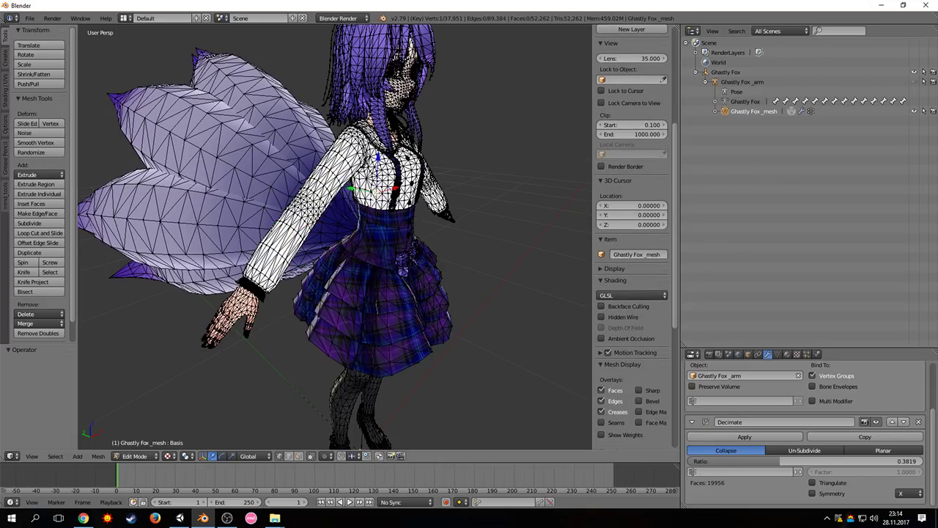
- Select the linked white shirt geometry on the torso and delete its vertices
key(l)
middle_drag(418, 213, 384, 231)
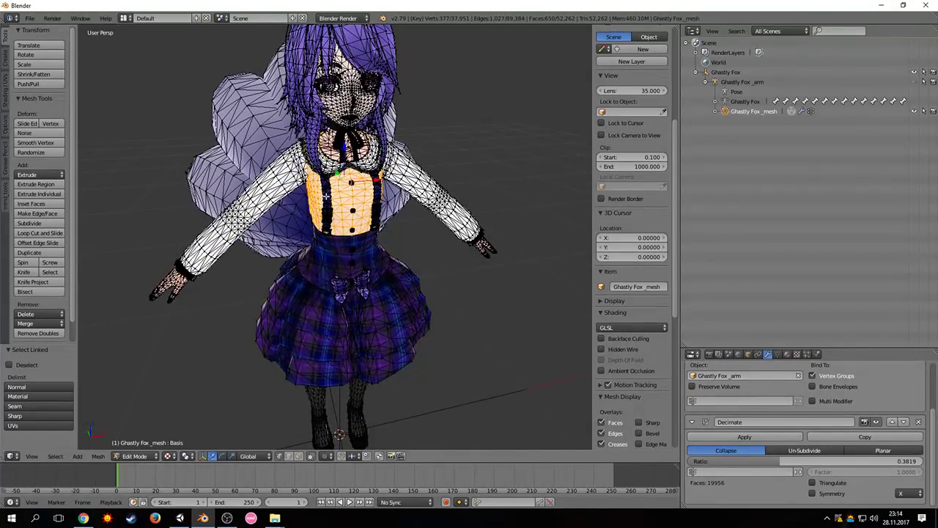
key(x)
click(511, 144)
- Select a path of vertices along the character's left white sleeve and delete those vertices
middle_drag(346, 256, 333, 242)
middle_drag(486, 281, 437, 277)
scroll(632, 220, up, 4)
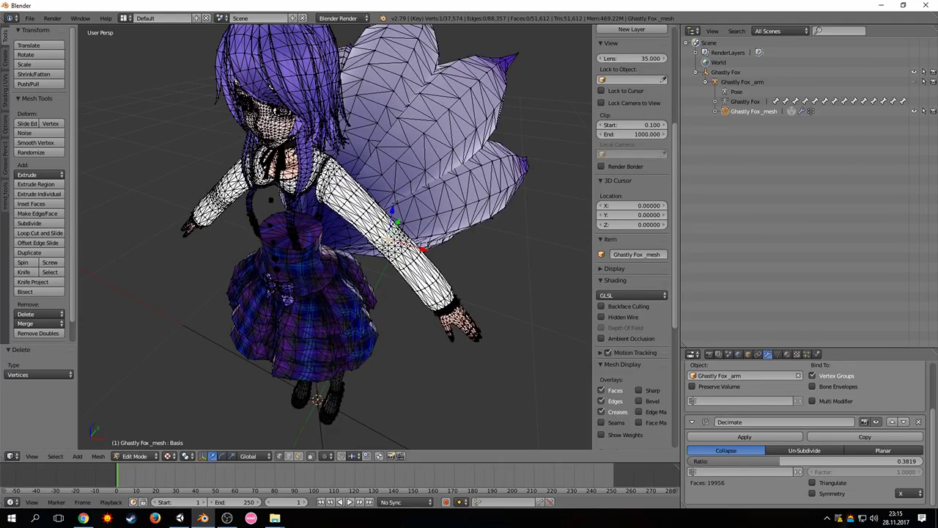
ctrl+right_click(375, 226)
ctrl+right_click(347, 202)
ctrl+right_click(368, 207)
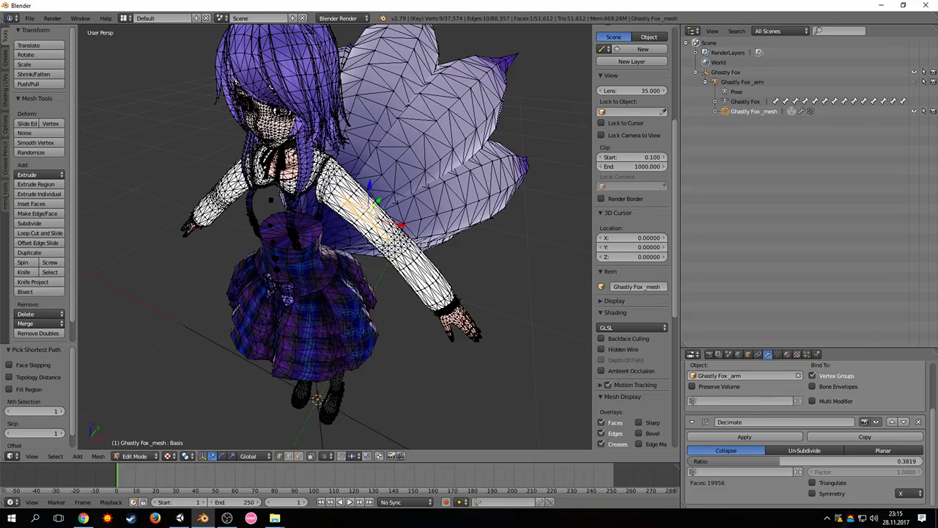
key(ctrl+z)
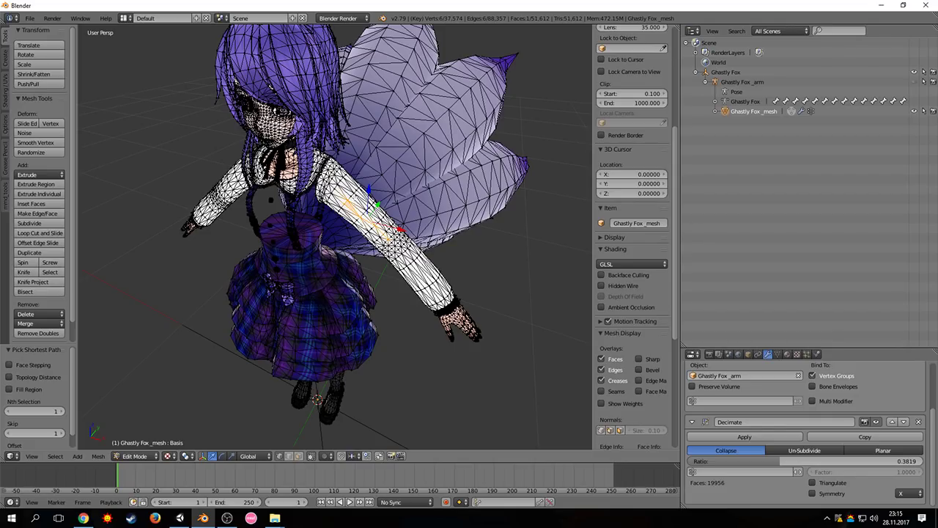
key(ctrl+z)
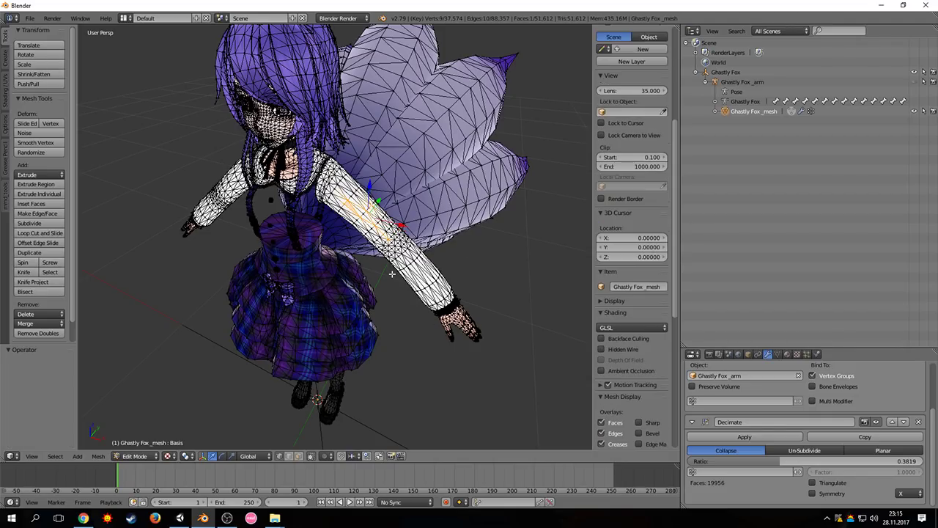
key(ctrl+shift+z)
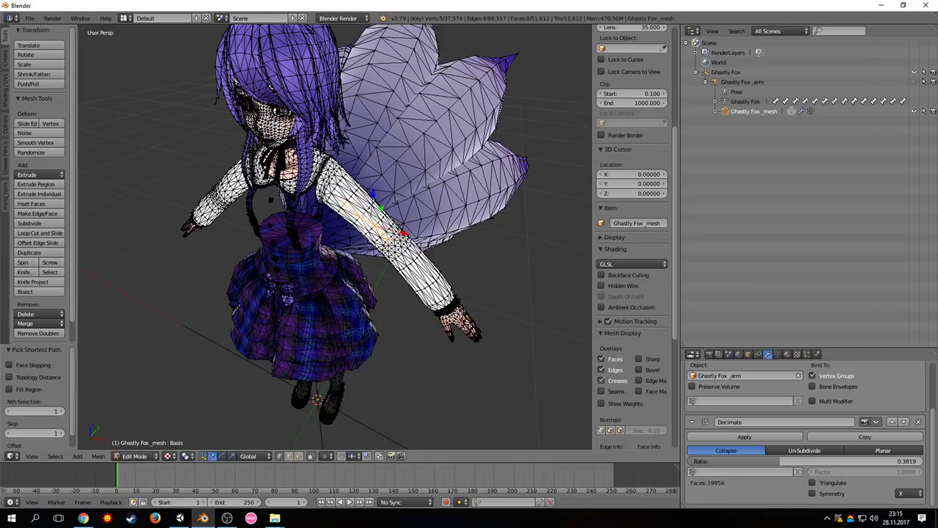
key(x)
click(415, 212)
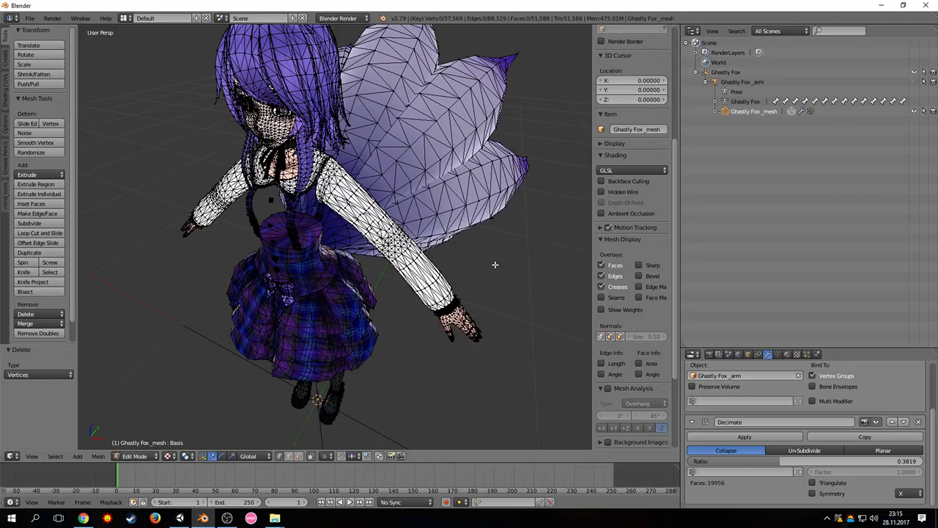
- Lasso-select the vertices around the left sleeve and the tails behind it and delete them
mouse_move(488, 274)
ctrl+mouse_down()
mouse_move(462, 287)
mouse_move(396, 277)
mouse_move(356, 229)
mouse_move(349, 158)
mouse_move(505, 149)
mouse_move(544, 308)
mouse_move(534, 302)
ctrl+mouse_up()
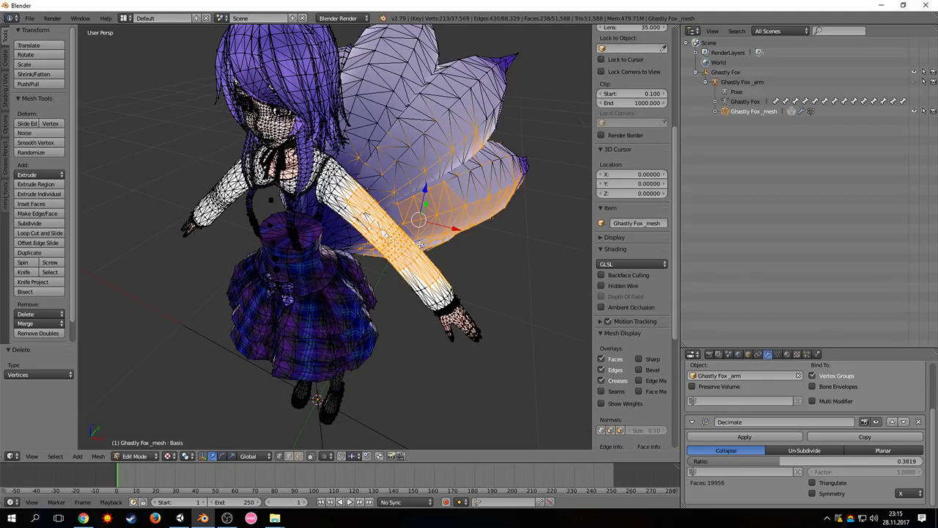
key(x)
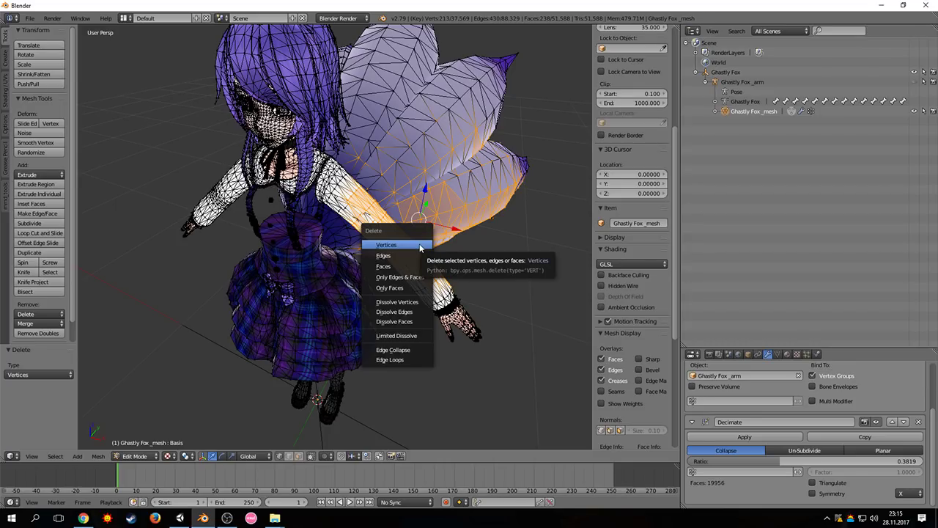
click(420, 245)
- Undo the shirt, sleeve and tail vertex deletions on the Ghastly Fox mesh
middle_drag(408, 154, 435, 267)
key(ctrl+z)
key(ctrl+z)
key(ctrl+z)
key(ctrl+z)
middle_drag(435, 270, 410, 156)
- Switch to Unity and shift its window aside to uncover untitled.fbx on the desktop
mouse_move(91, 519)
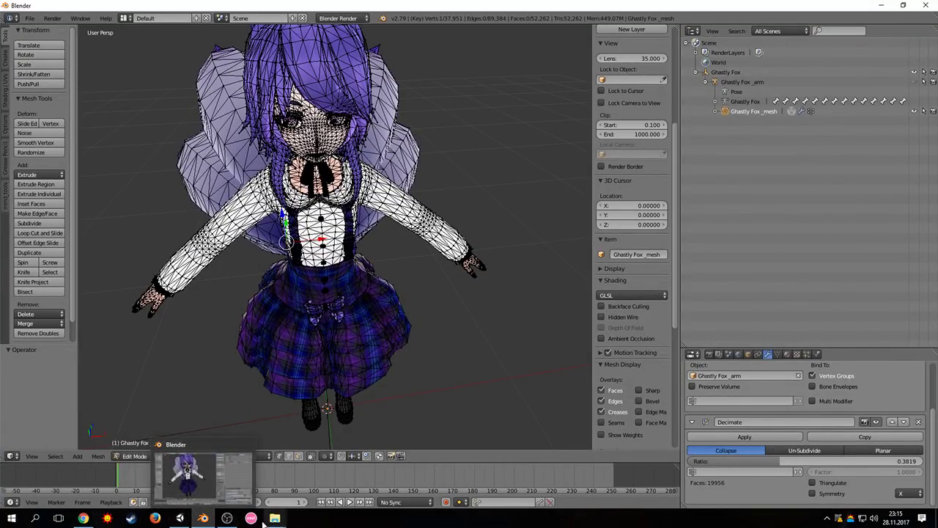
click(180, 518)
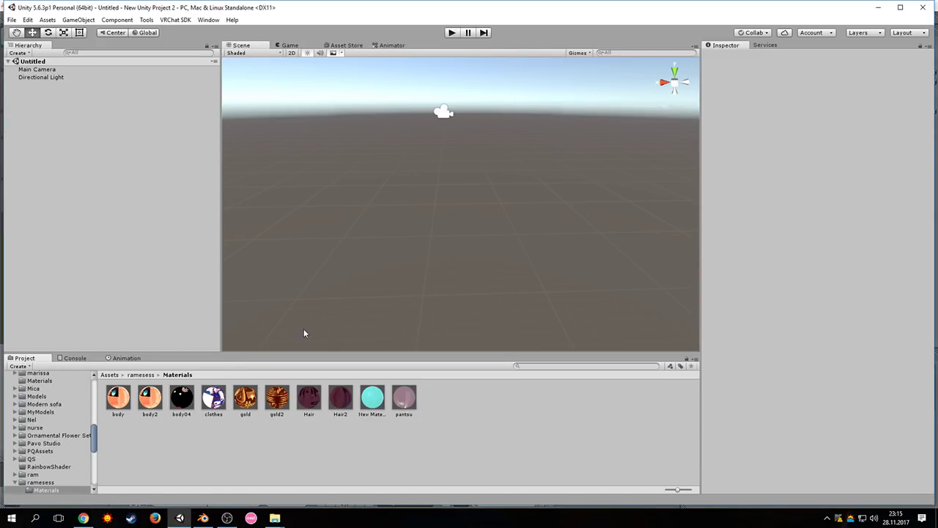
drag(338, 10, 434, 13)
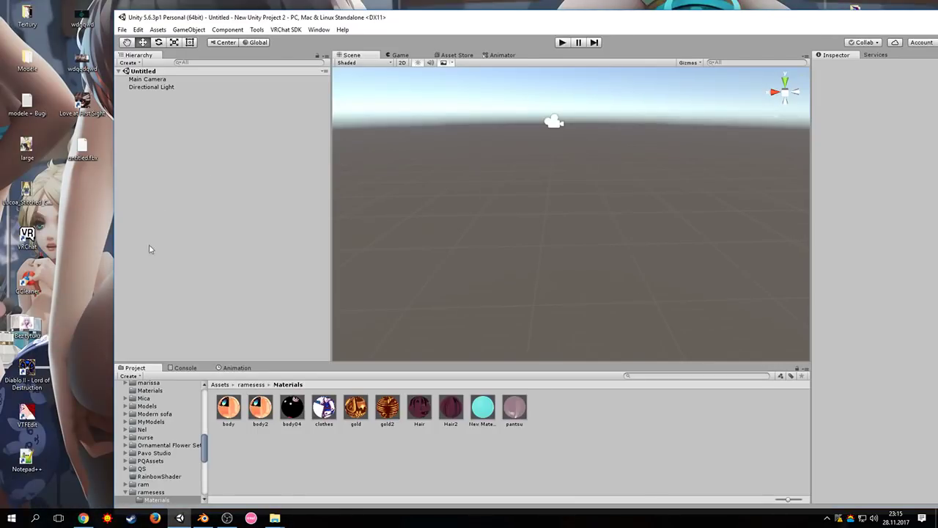
- Switch to File Explorer, go up to the project's Anything folder and move untitled.fbx from the desktop into it
mouse_move(275, 518)
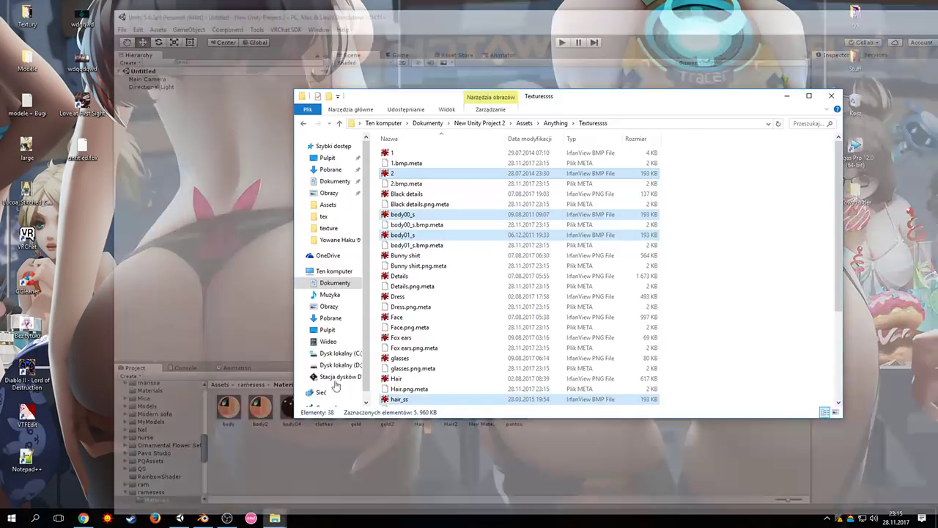
click(197, 476)
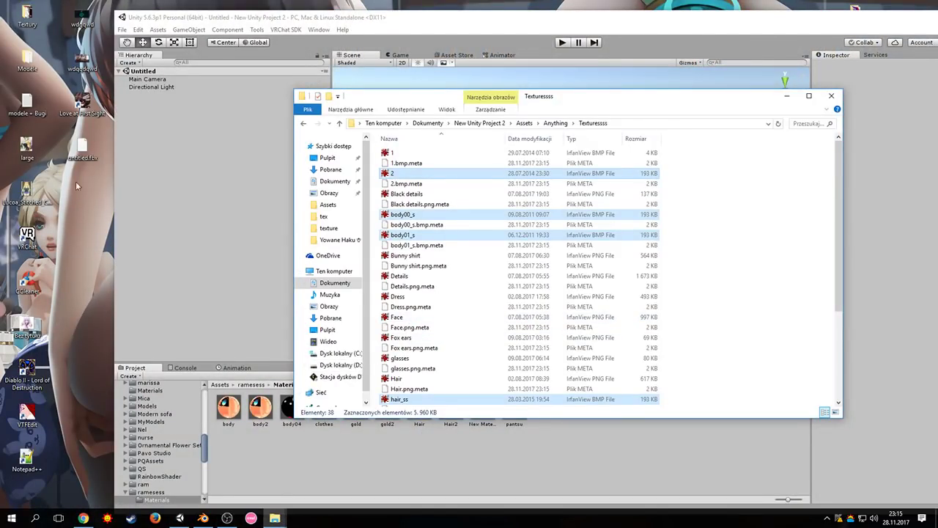
click(708, 208)
scroll(434, 280, down, 5)
click(339, 123)
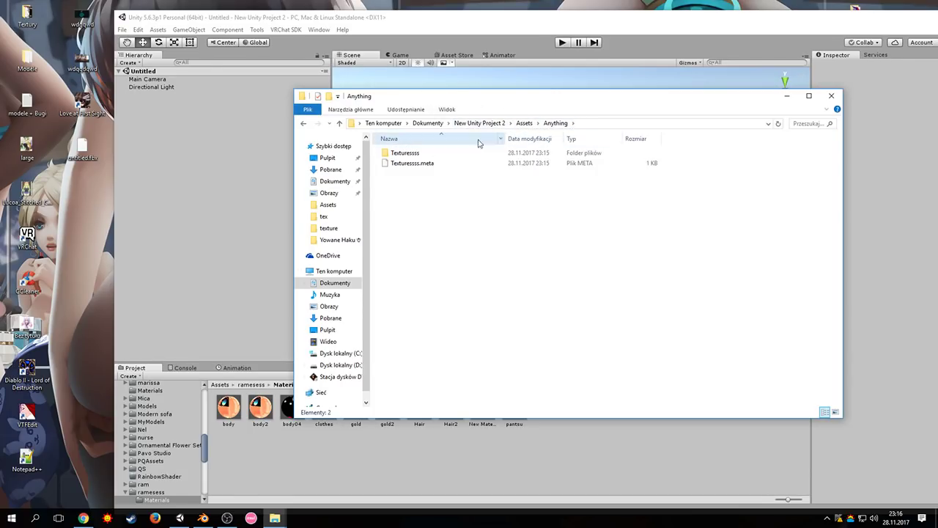
drag(82, 149, 435, 229)
click(435, 230)
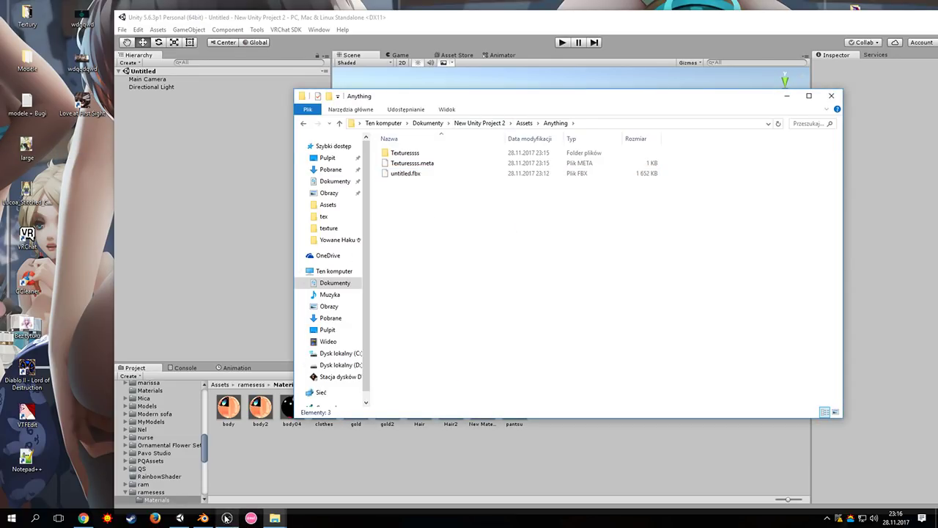
- Switch to Unity, maximize its window and select the untitled model in the Anything assets folder
click(183, 519)
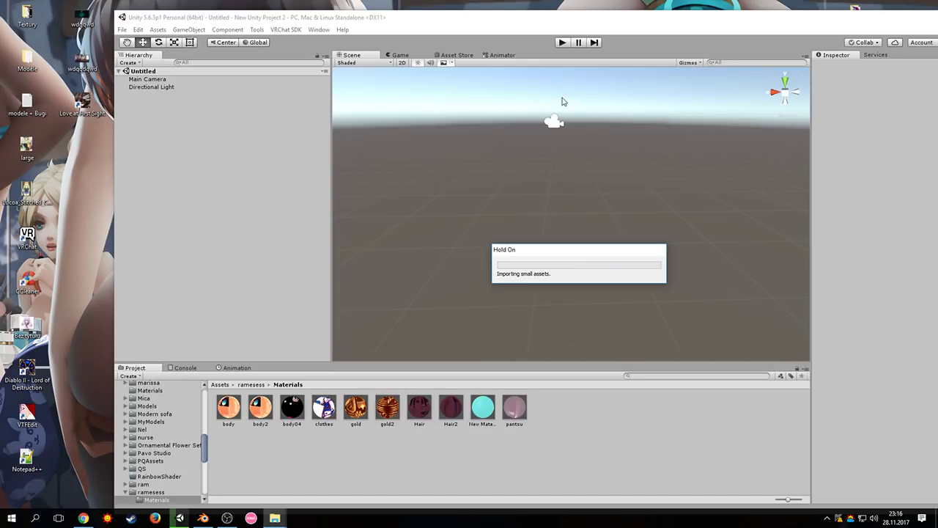
double_click(772, 20)
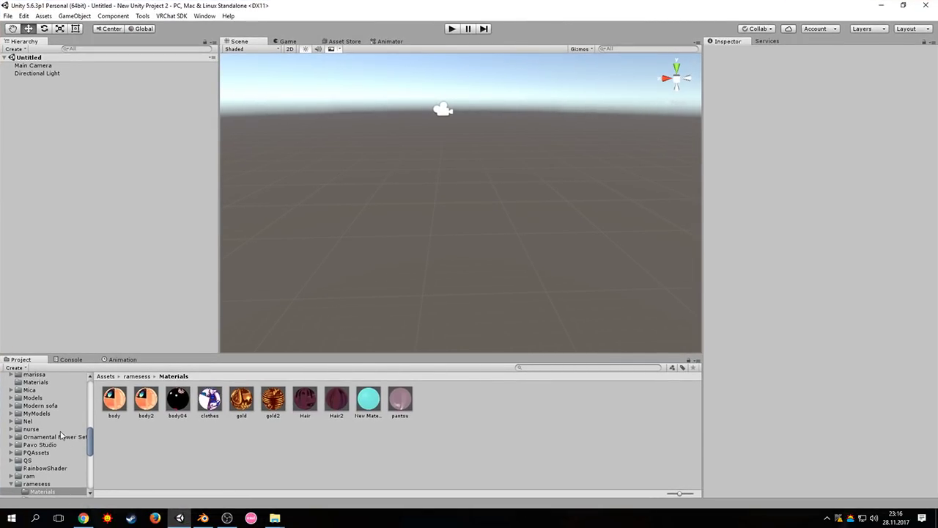
scroll(61, 435, up, 10)
scroll(61, 438, up, 2)
click(40, 405)
click(179, 409)
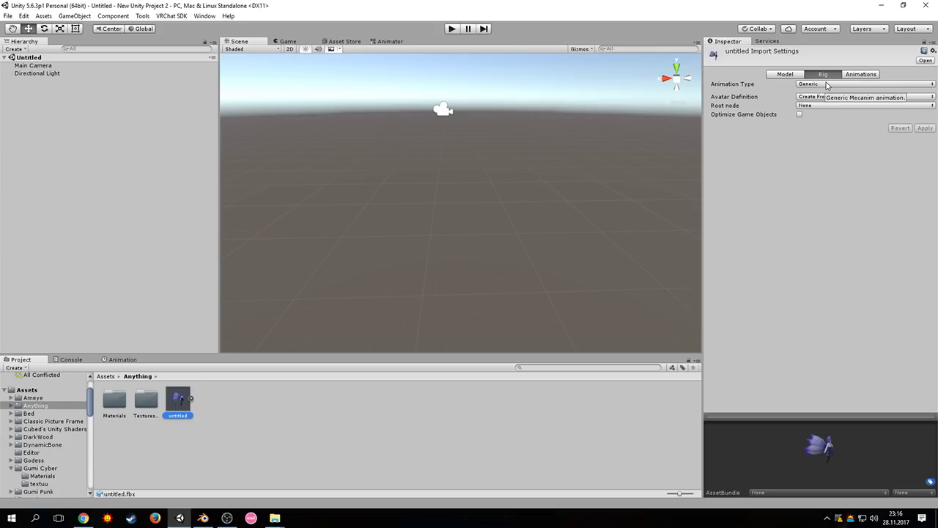
- Set the untitled model's rig animation type to Humanoid and apply the import settings
click(827, 85)
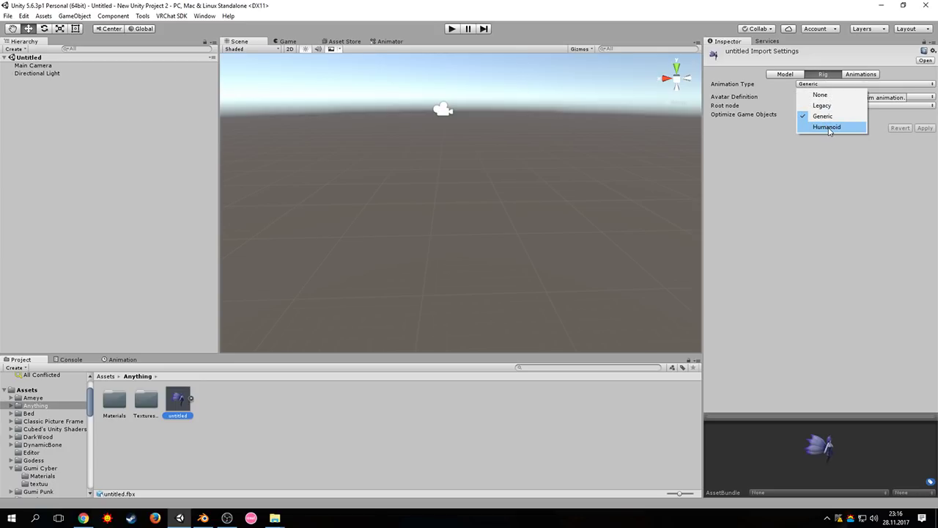
click(830, 128)
click(917, 144)
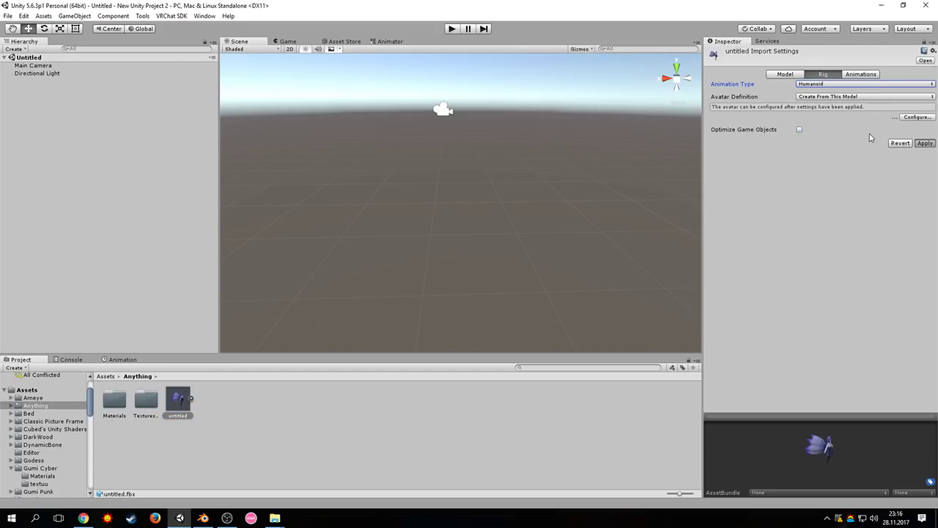
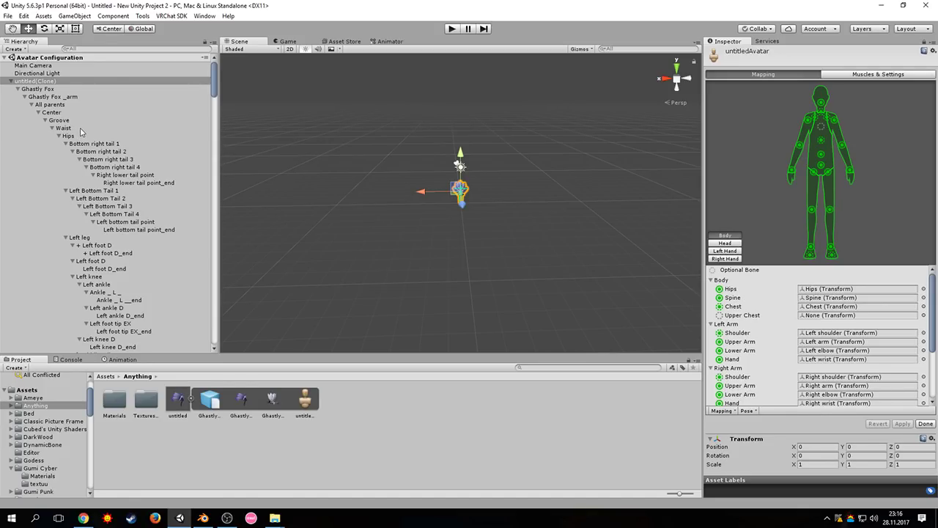
- Map the Groove bone to Hips in the avatar configuration and review the arm and leg bone mappings
drag(822, 289, 823, 290)
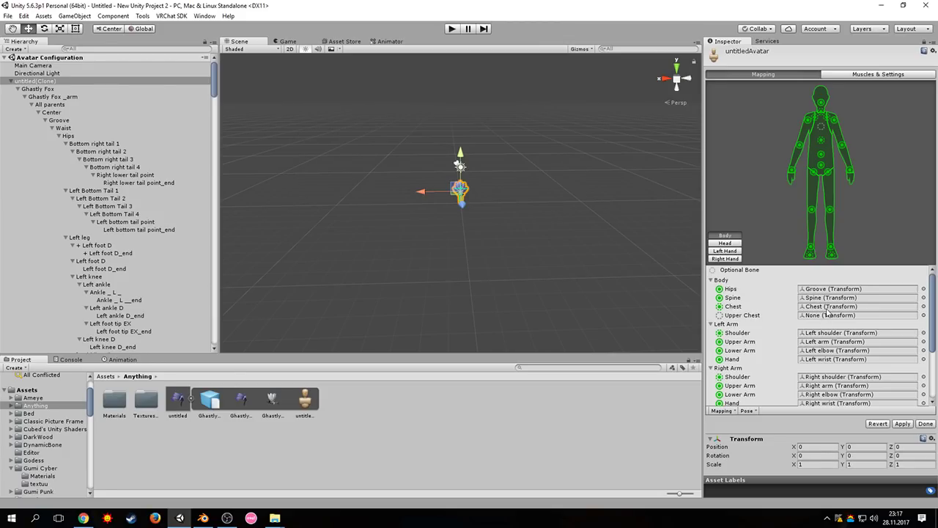
scroll(809, 334, down, 1)
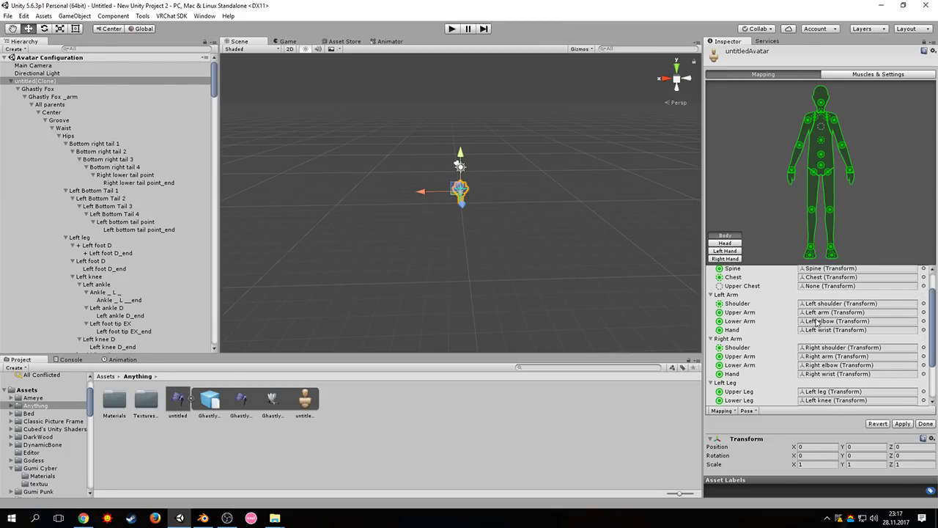
scroll(854, 363, down, 2)
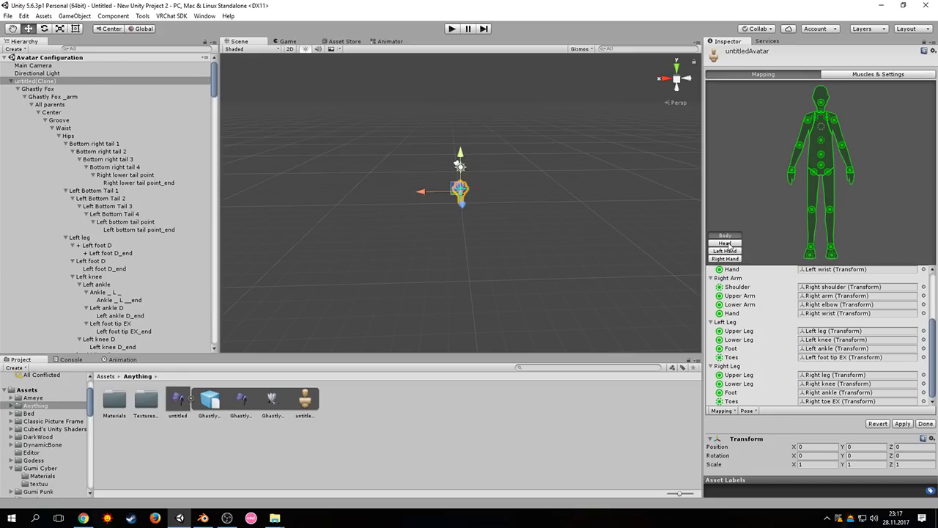
- Review the head, left-hand and right-hand bone mappings, and apply and close the avatar configuration
click(726, 243)
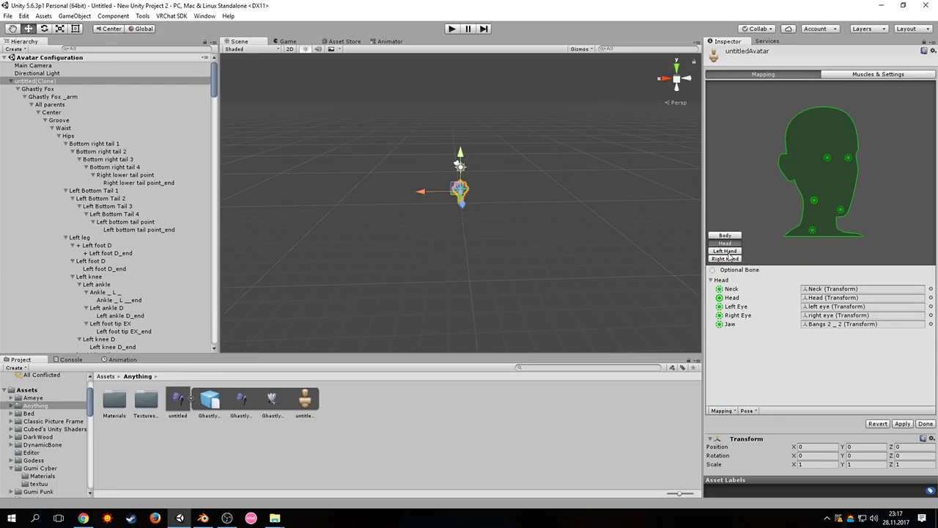
click(728, 251)
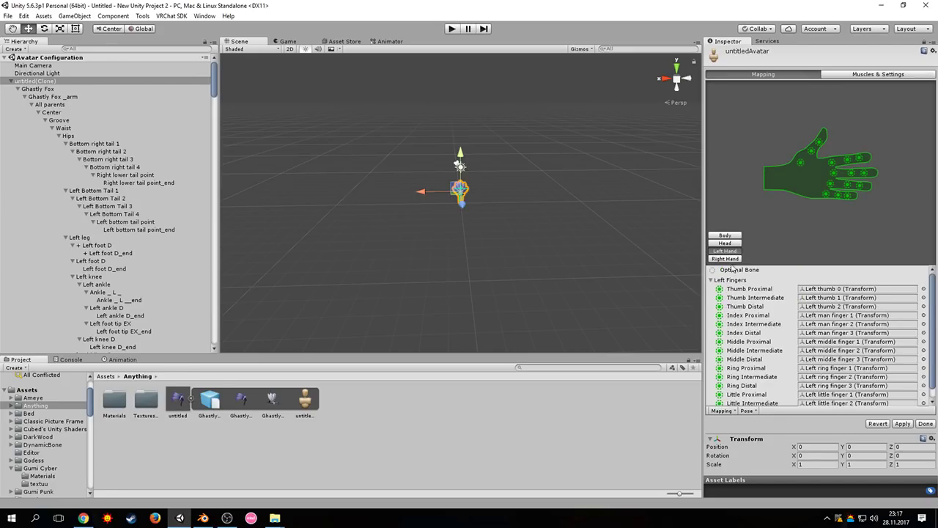
click(727, 259)
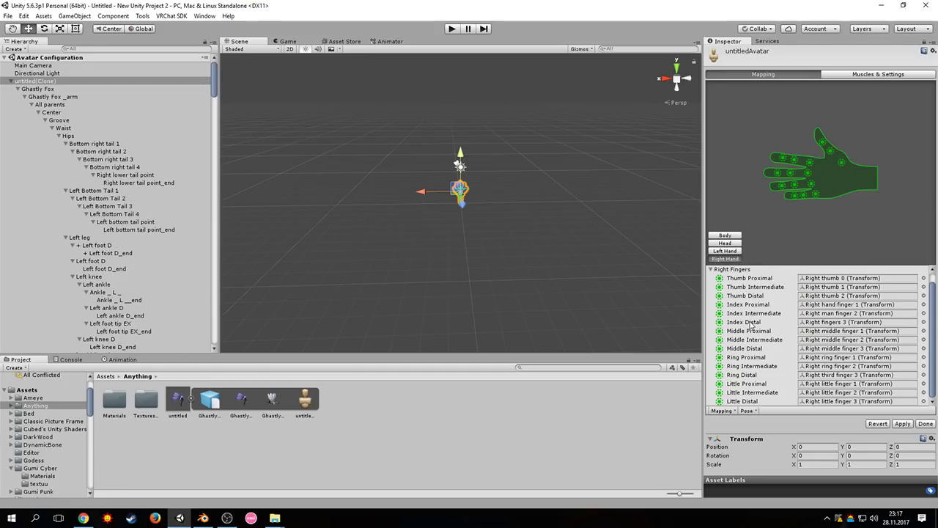
click(906, 425)
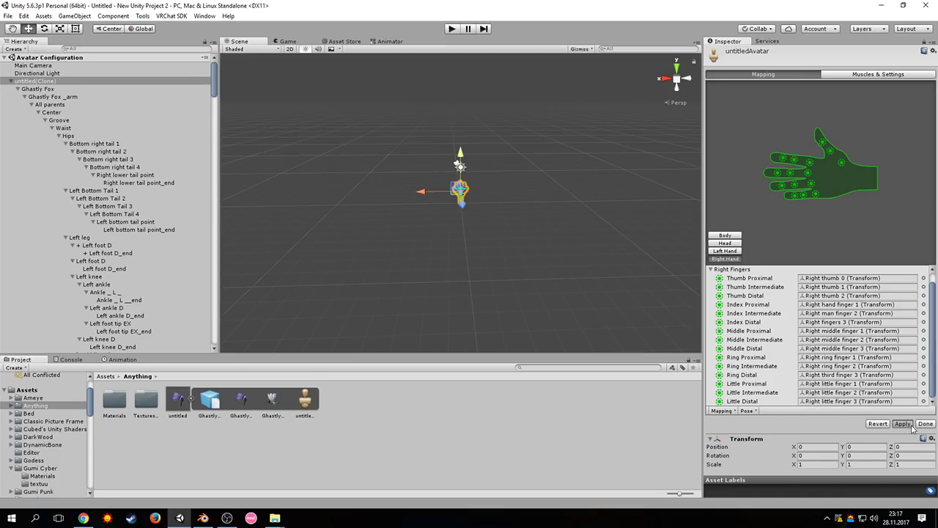
click(909, 425)
click(923, 426)
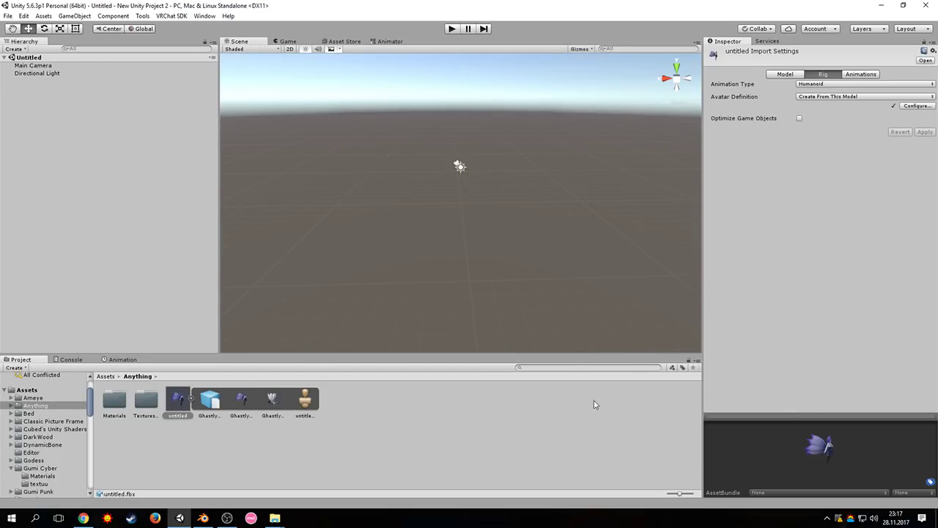
- Add the untitled model to the scene hierarchy and frame it in a close front view
drag(182, 401, 153, 216)
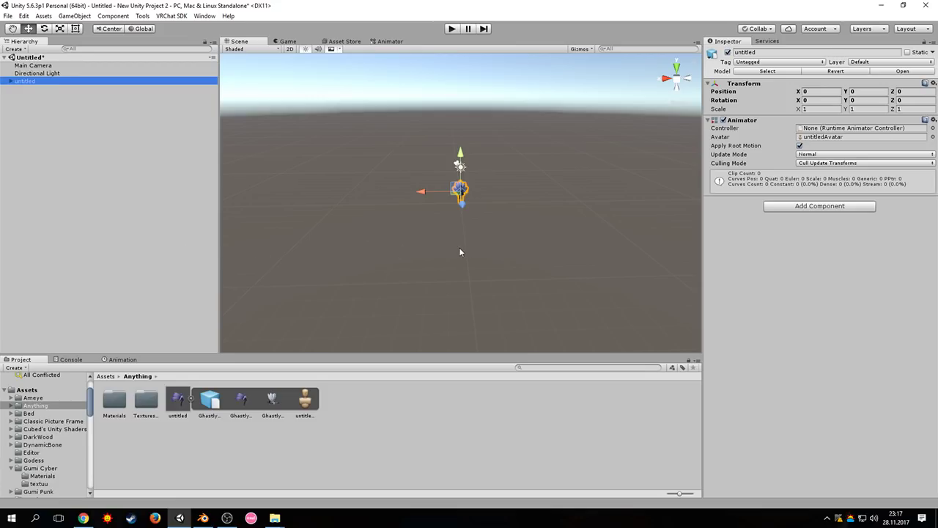
scroll(479, 223, up, 6)
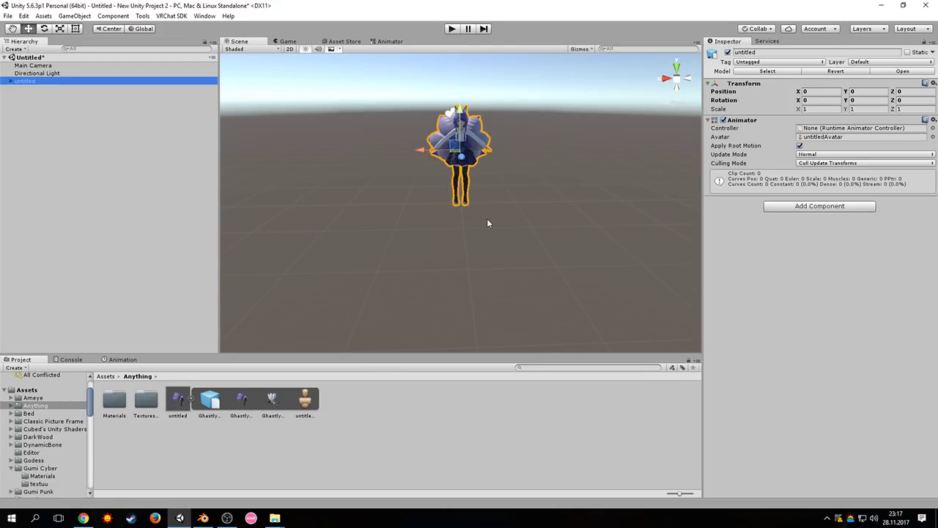
scroll(491, 214, up, 1)
middle_drag(517, 137, 513, 186)
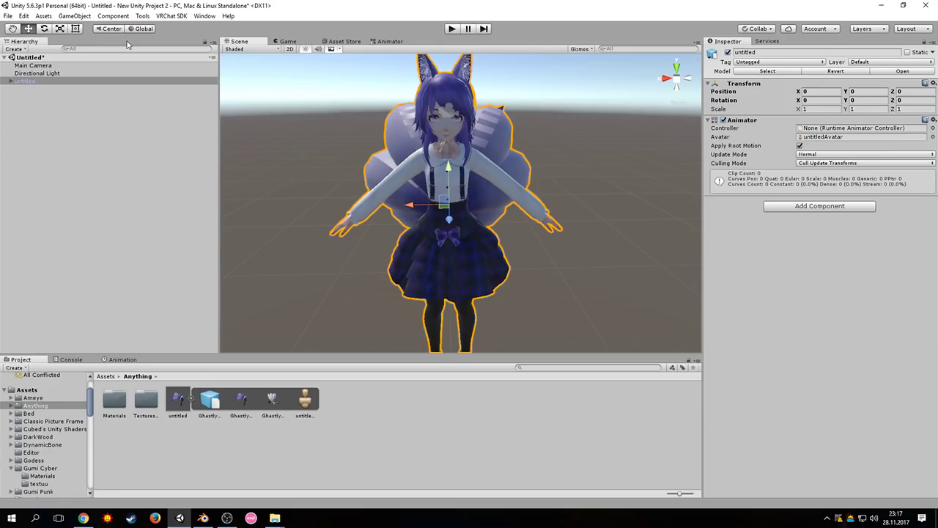
- Try shifting the model sideways along the X axis in the scene and undo the move
drag(411, 210, 493, 224)
drag(398, 214, 430, 262)
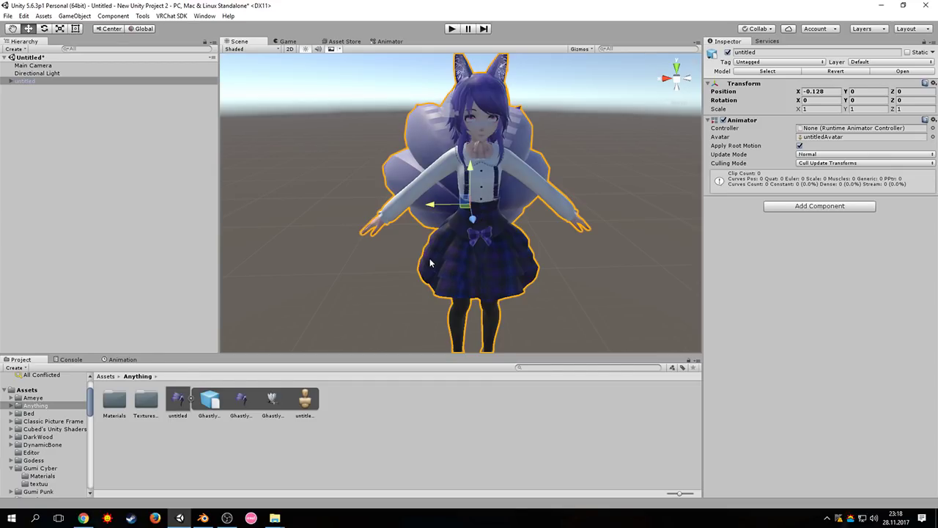
drag(430, 261, 411, 265)
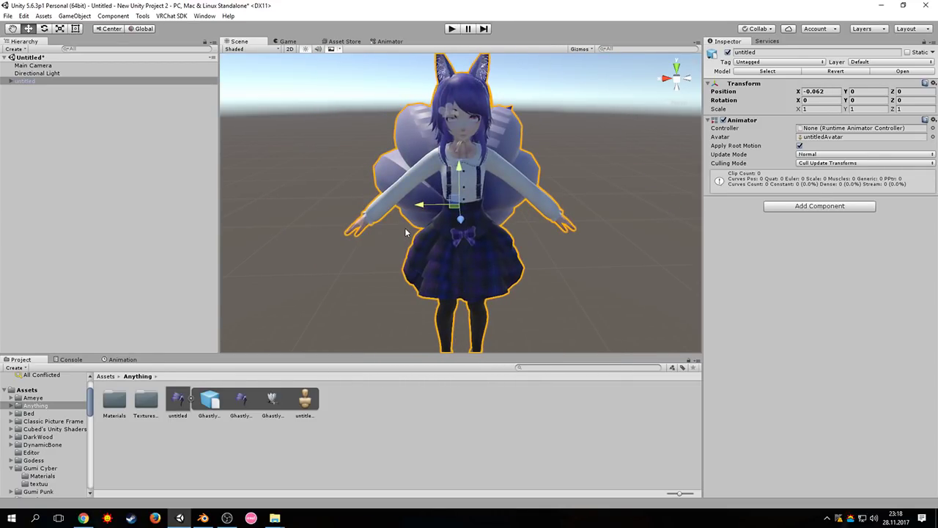
key(ctrl+z)
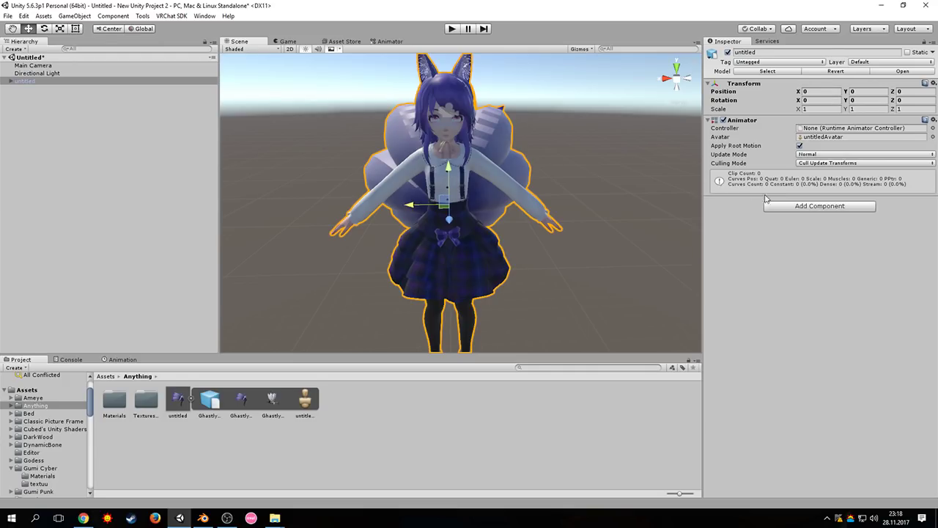
- Add a VRC_Avatar Descriptor component to the untitled model
click(809, 206)
click(813, 244)
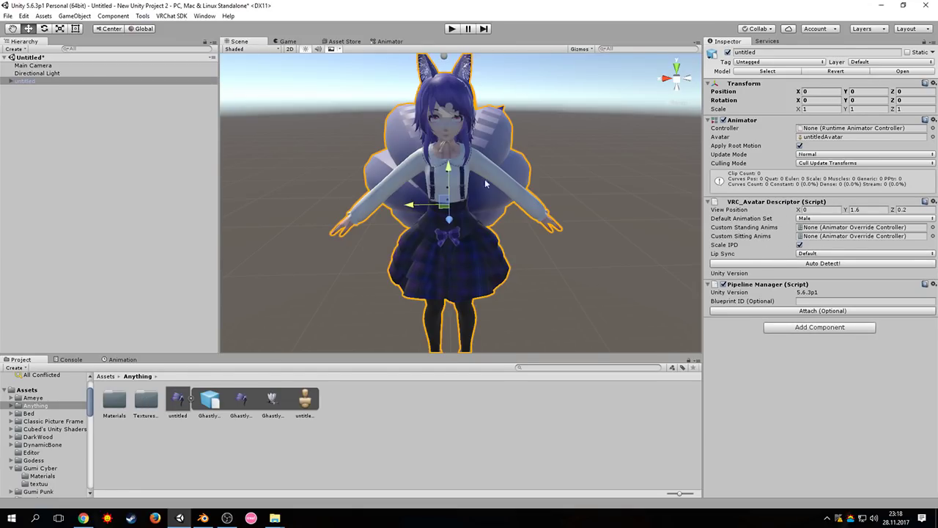
- Open the model's Materials folder and set the Hair material's shader to CubedParadox/Unit Shadowed
click(116, 401)
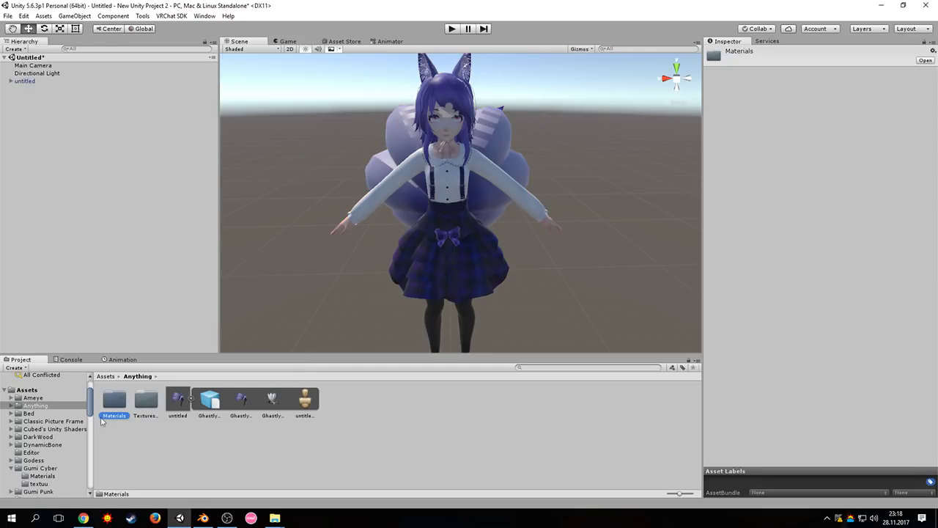
double_click(114, 402)
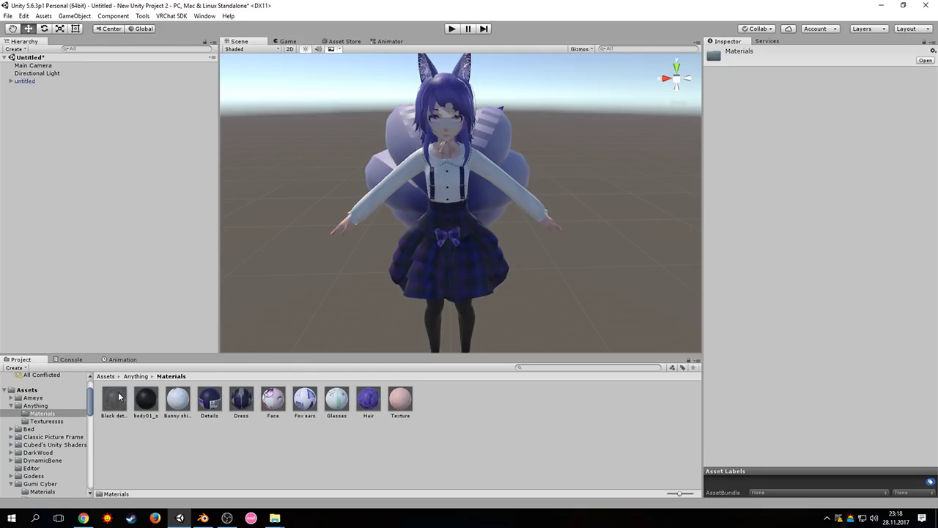
click(125, 403)
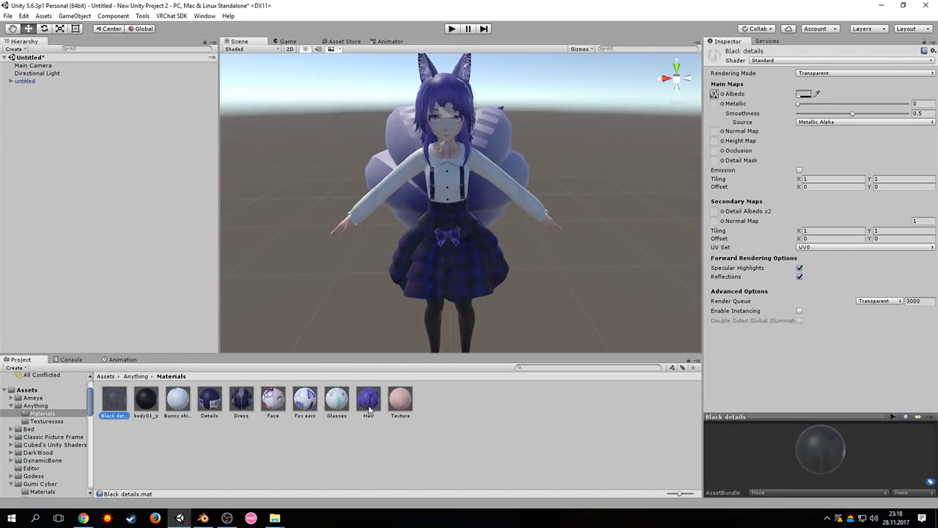
click(401, 403)
click(362, 402)
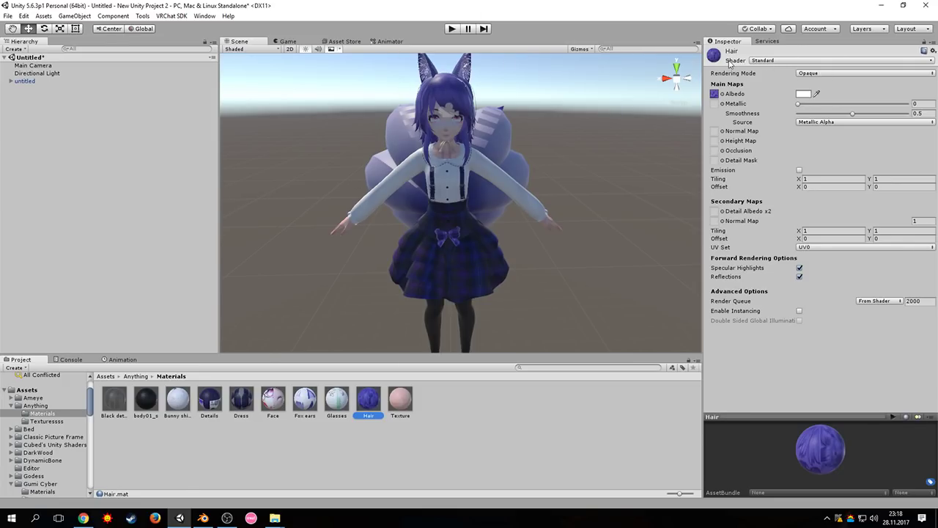
click(764, 62)
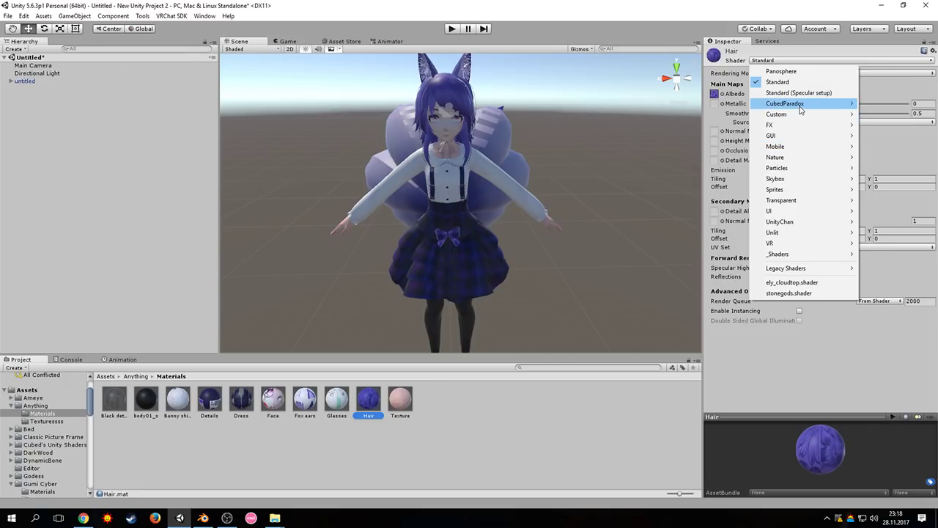
mouse_move(785, 115)
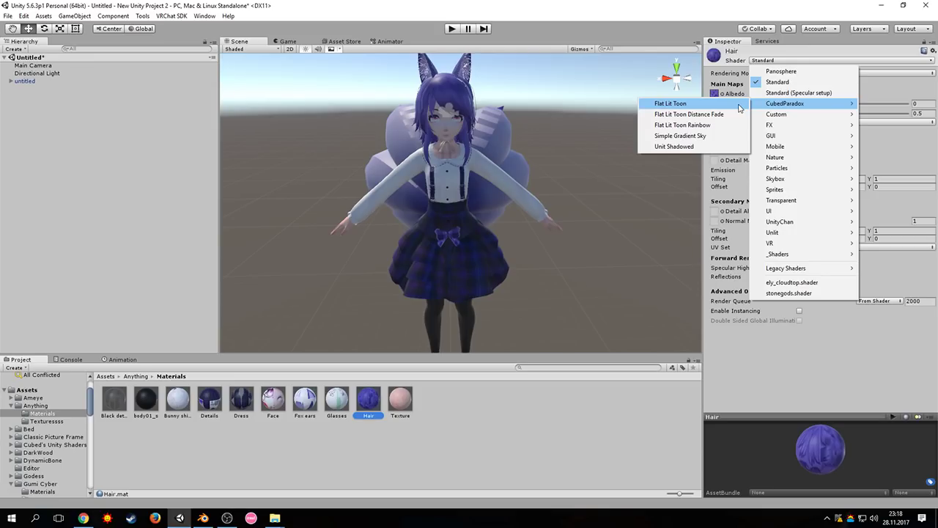
click(687, 146)
- Set the shader of the Texture and Glasses materials to CubedParadox/Unit Shadowed
click(400, 400)
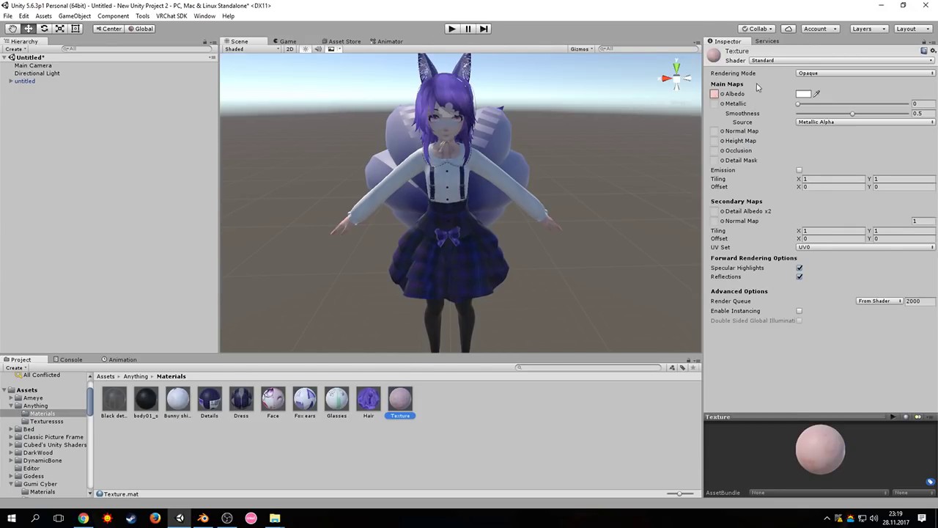
click(781, 62)
click(681, 147)
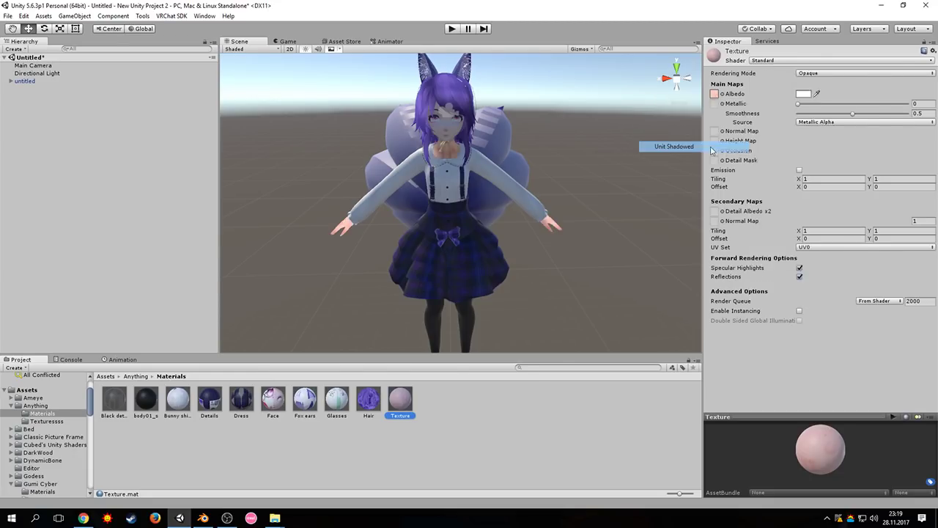
click(374, 397)
click(337, 400)
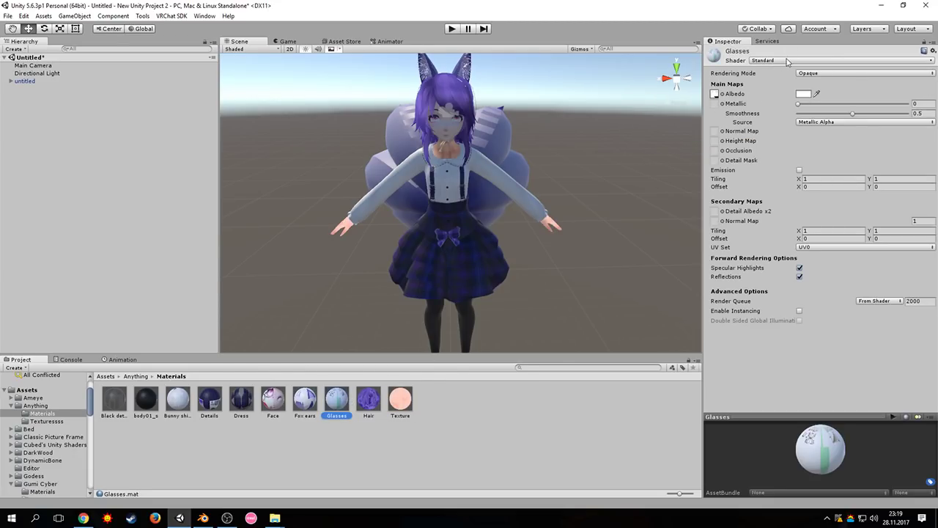
click(788, 61)
mouse_move(783, 103)
click(682, 147)
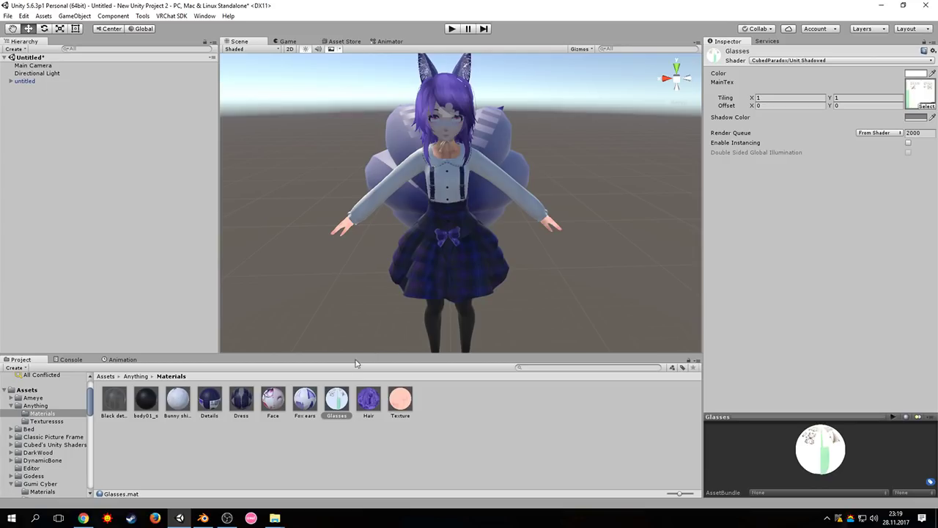
- Set the shader of the Fox ears and Face materials to CubedParadox/Unit Shadowed
click(305, 400)
click(798, 61)
mouse_move(783, 104)
click(692, 146)
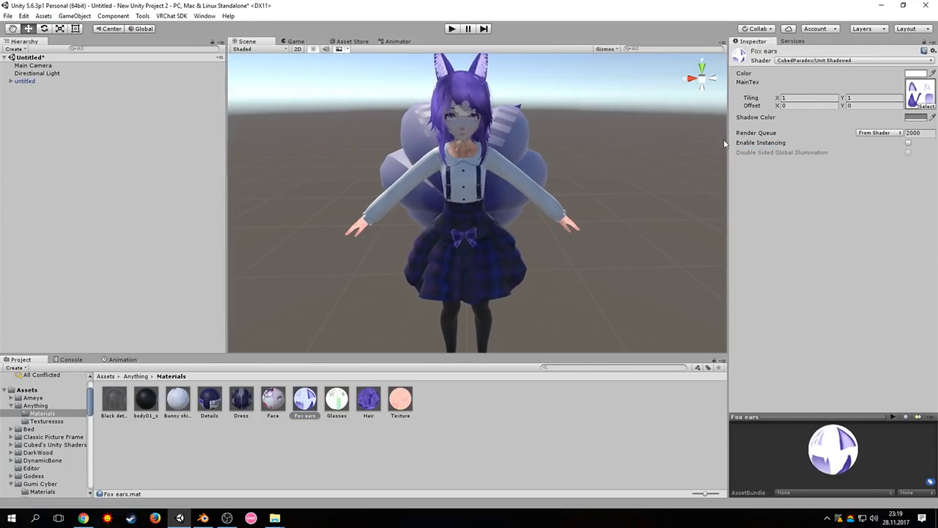
click(810, 61)
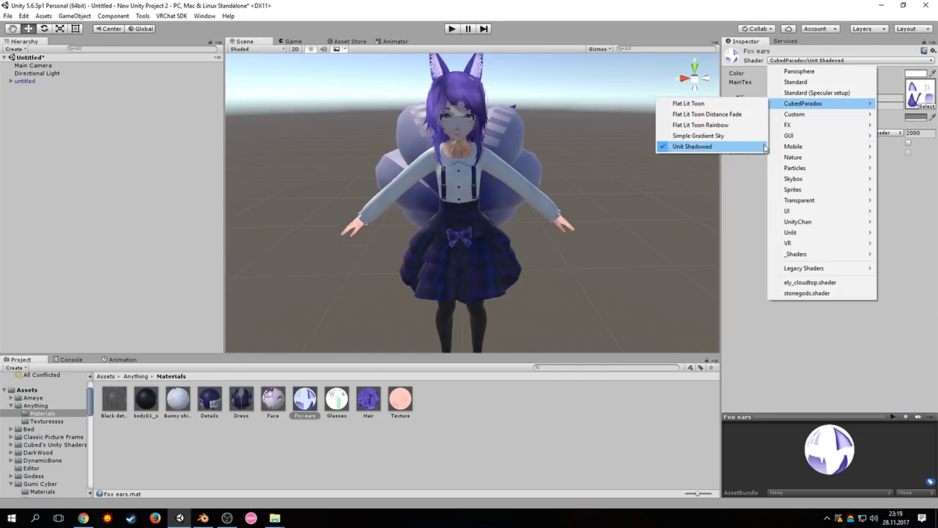
click(757, 181)
click(271, 401)
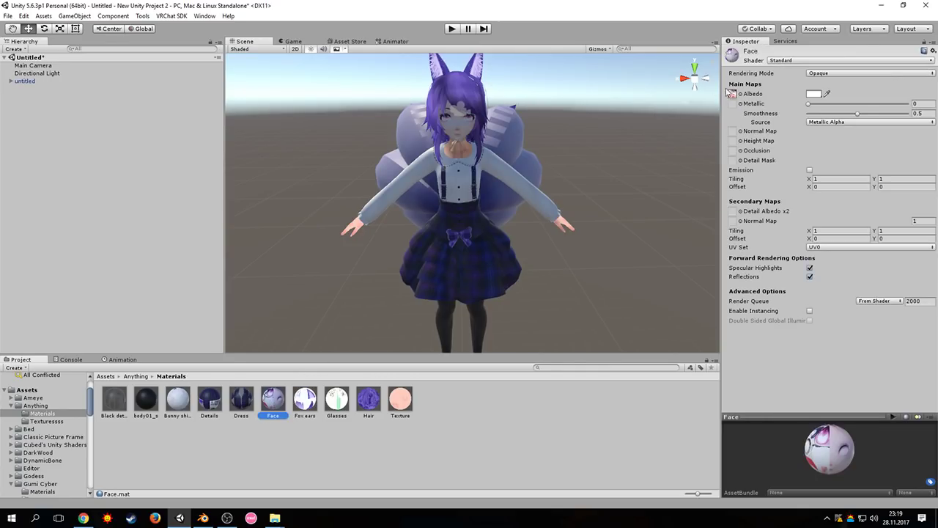
click(795, 61)
mouse_move(799, 110)
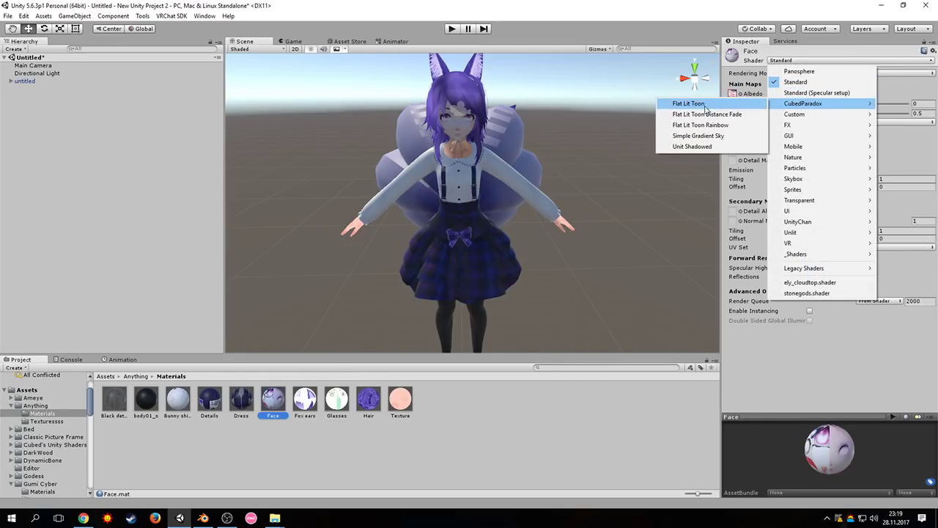
click(689, 149)
- Set the shader of the Dress and Details materials to CubedParadox/Unit Shadowed
click(241, 400)
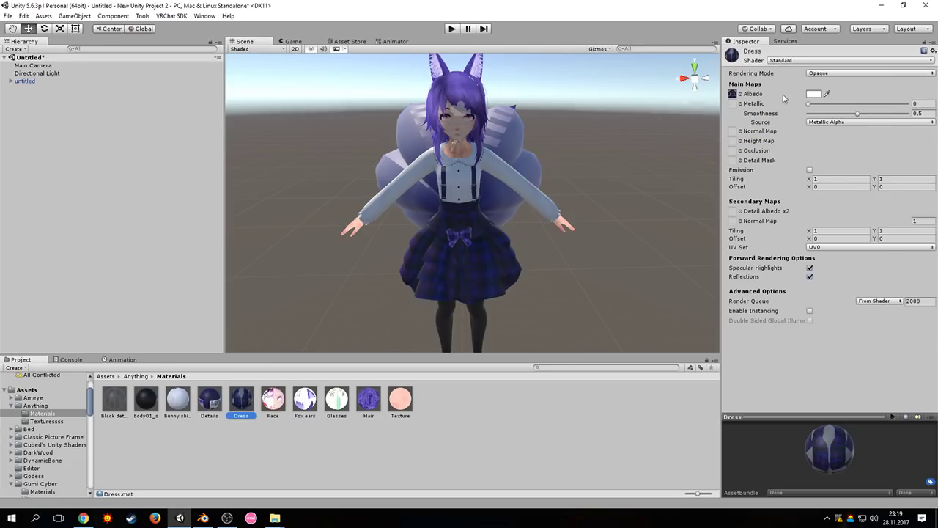
click(799, 61)
mouse_move(801, 105)
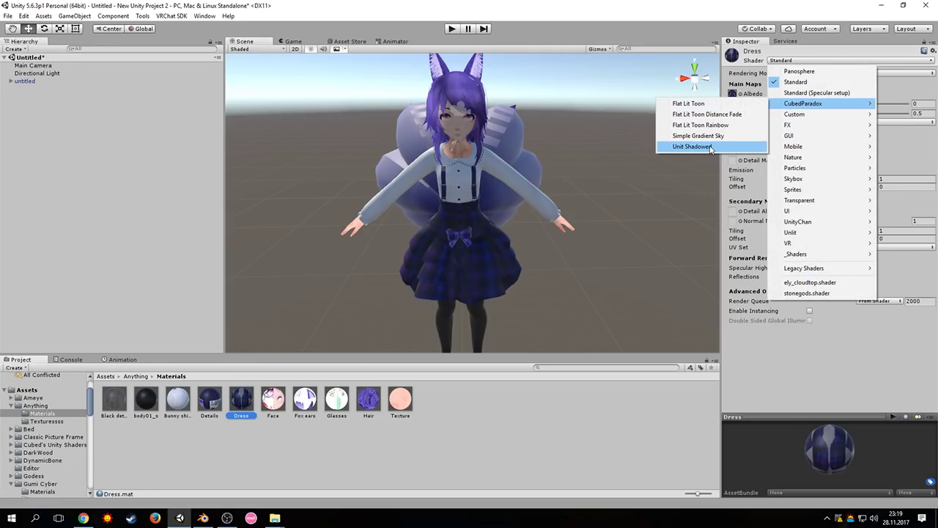
click(690, 146)
click(210, 400)
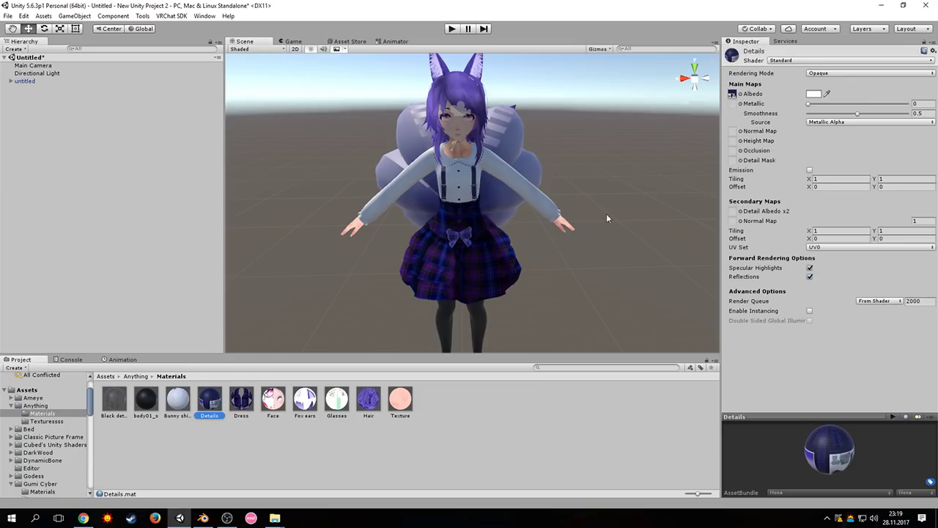
click(826, 61)
mouse_move(801, 105)
click(692, 145)
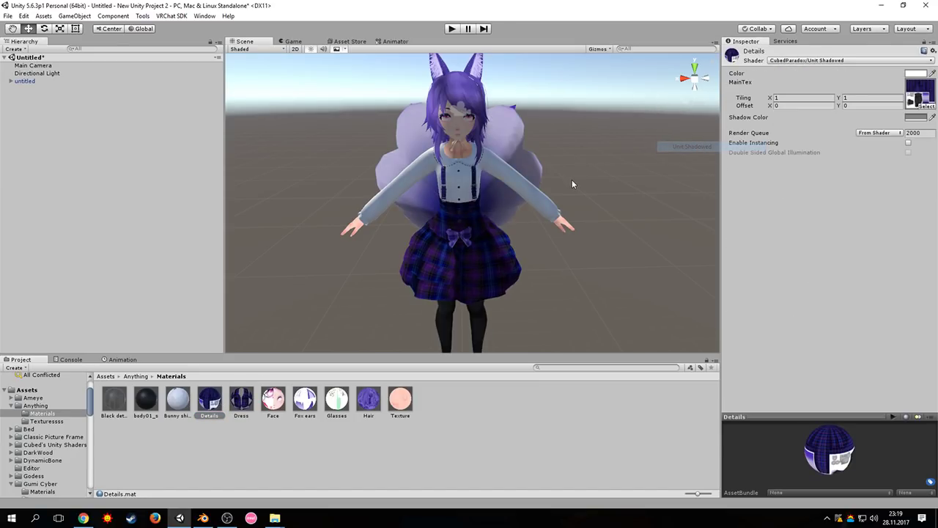
- Set the shader of the Bunny shirt and body01_s materials to CubedParadox/Unit Shadowed
click(177, 399)
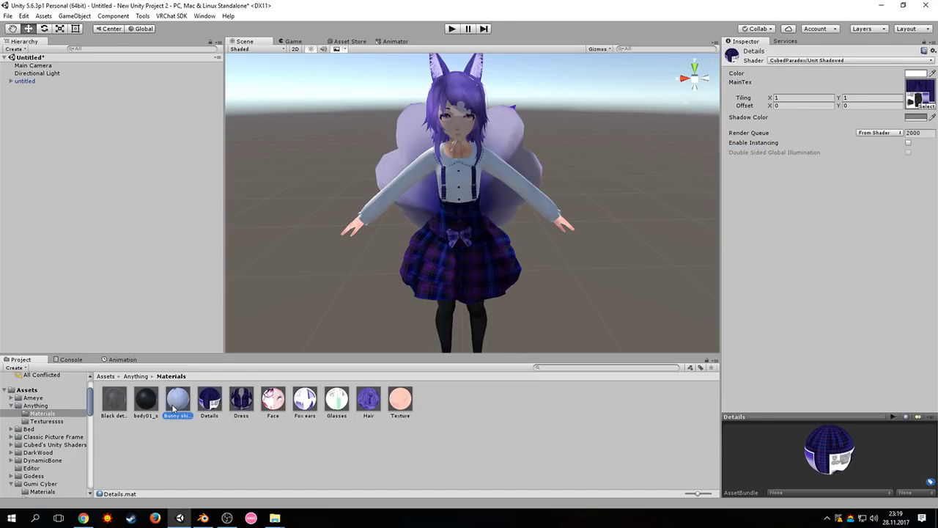
click(791, 61)
mouse_move(797, 105)
click(692, 145)
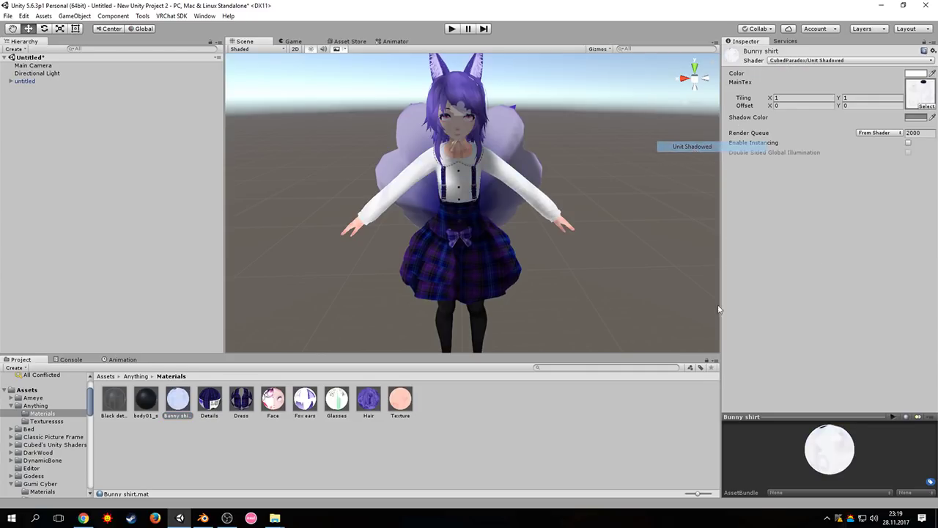
click(825, 518)
click(826, 522)
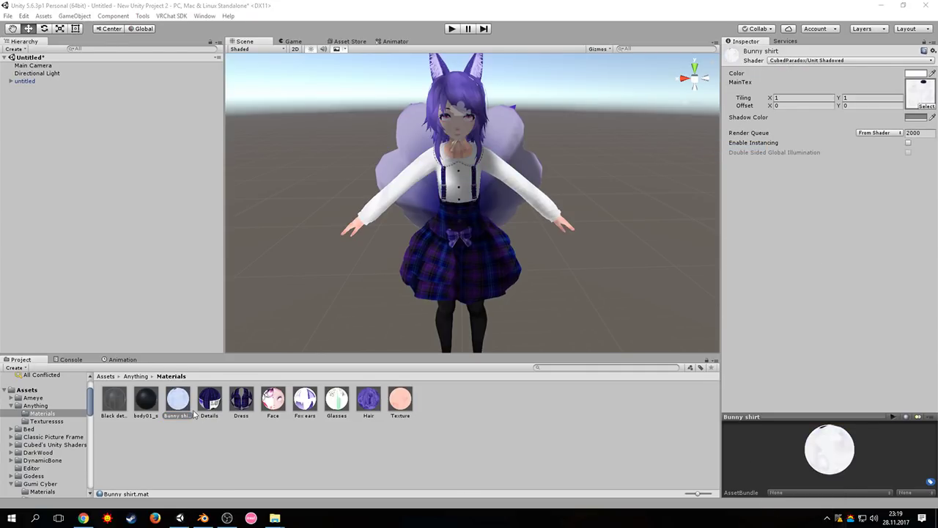
click(150, 406)
click(815, 61)
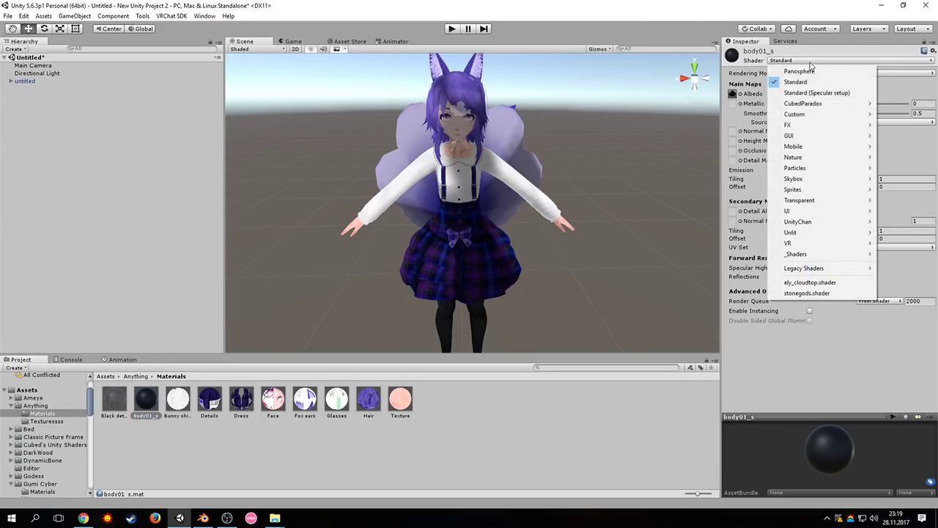
mouse_move(810, 104)
click(703, 147)
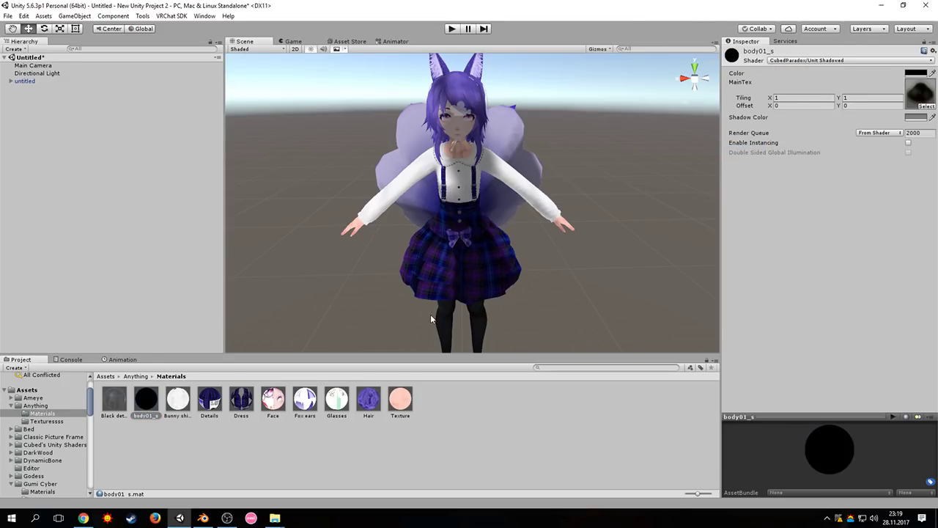
- Set the Black details material's shader to CubedParadox/Unit Shadowed and check the whole model in the scene
click(115, 403)
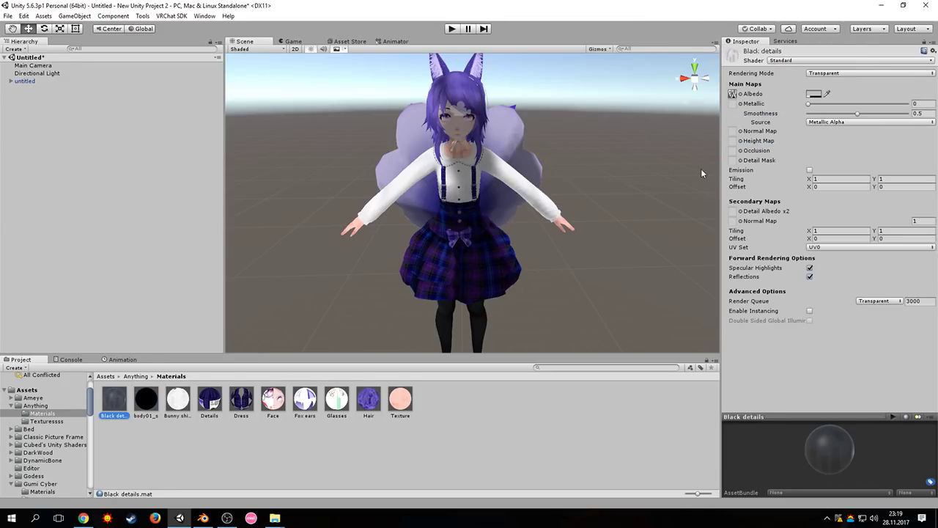
click(786, 61)
mouse_move(806, 92)
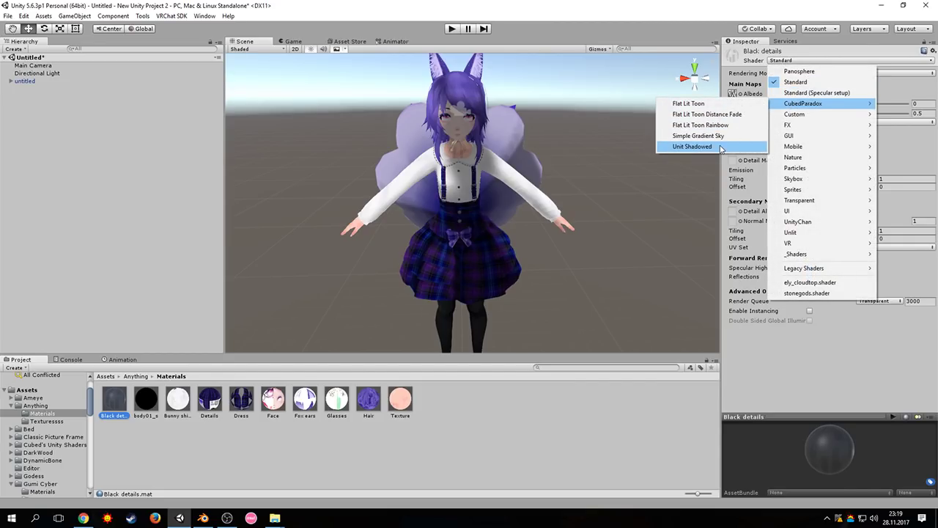
click(696, 144)
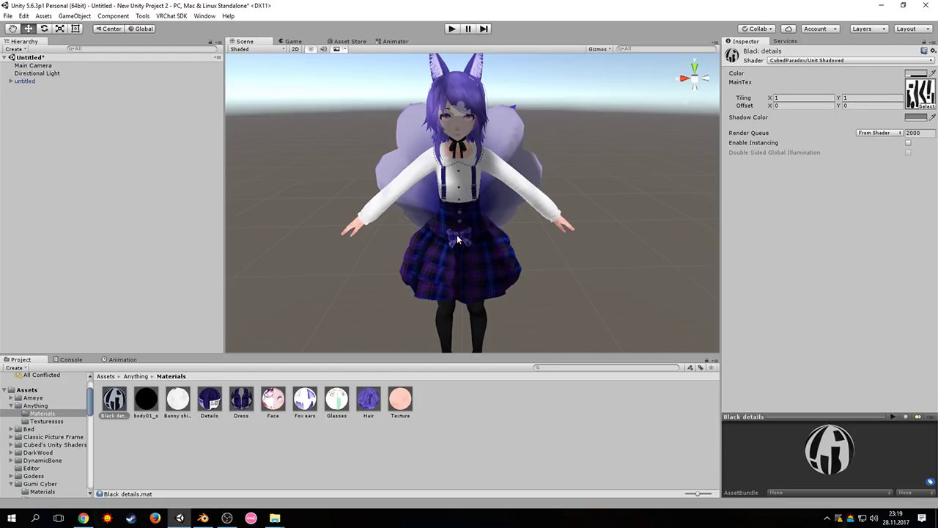
scroll(498, 217, down, 3)
scroll(497, 217, up, 2)
middle_drag(495, 214, 444, 187)
- Set the untitled model's default animation set to Female in the avatar descriptor
click(171, 15)
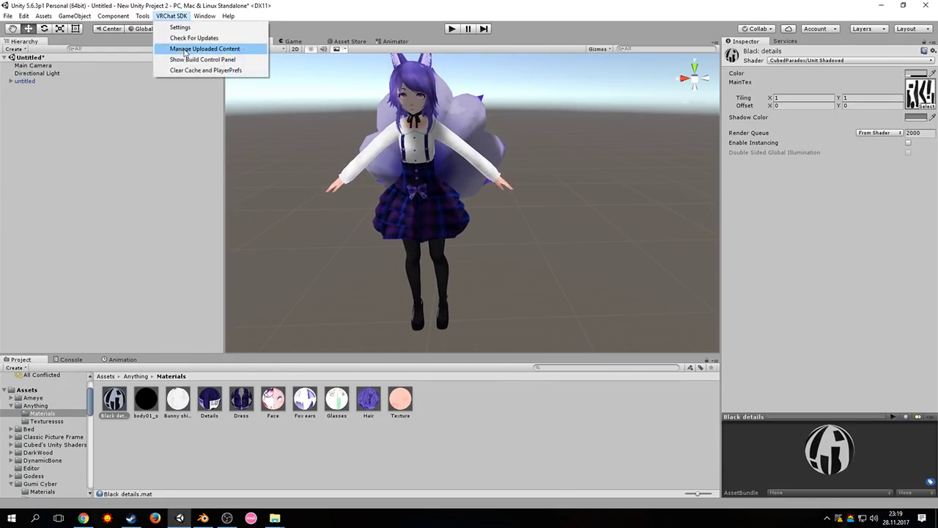
click(805, 205)
click(21, 82)
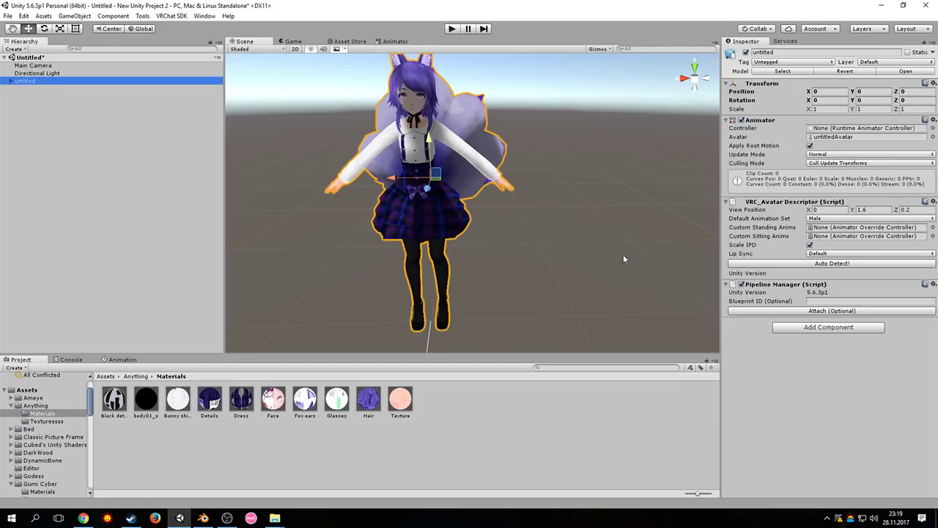
click(833, 218)
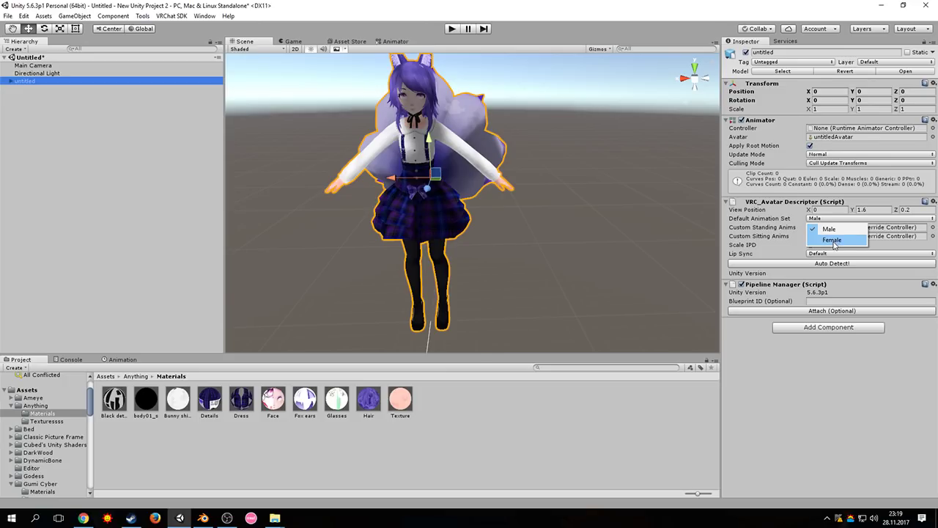
click(834, 245)
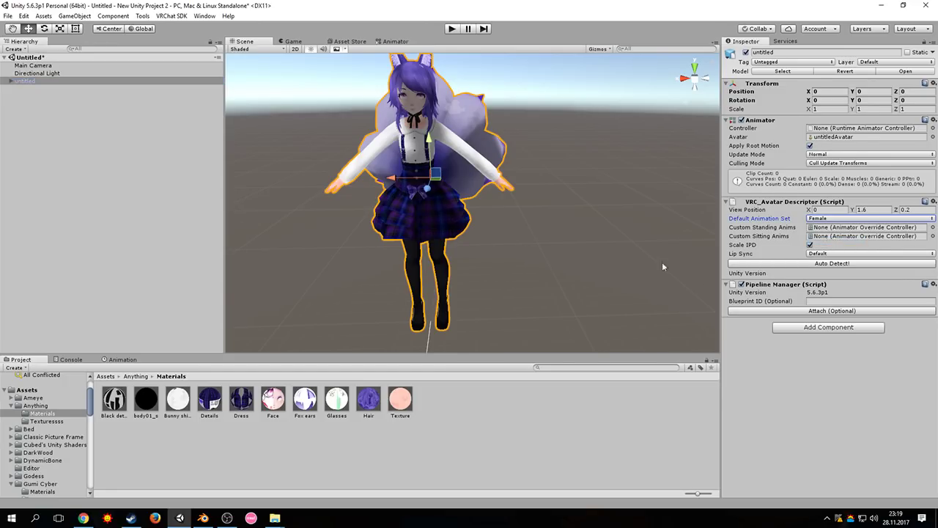
- Set the avatar descriptor's view position Y to 1.4 and refine it to 1.43, checking the marker against the head from the side
middle_drag(544, 213, 585, 249)
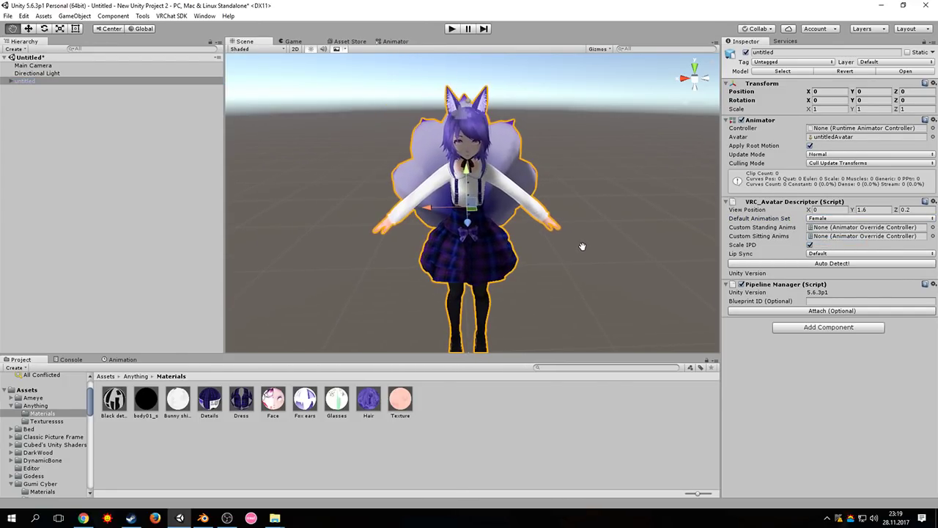
right_drag(438, 159, 578, 173)
middle_drag(324, 178, 490, 220)
scroll(490, 220, up, 1)
right_drag(487, 208, 523, 194)
scroll(522, 192, down, 4)
middle_drag(490, 192, 503, 177)
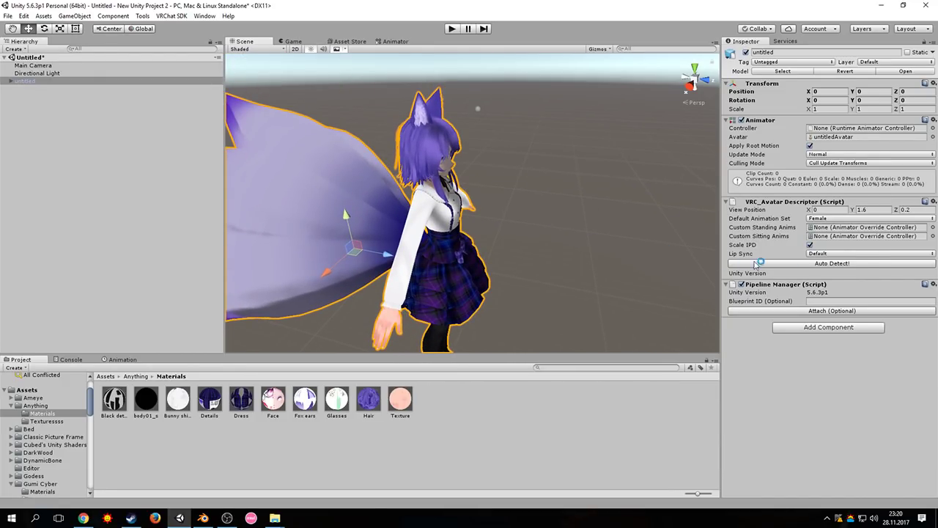
click(863, 210)
text(1.4)
middle_drag(605, 310, 608, 274)
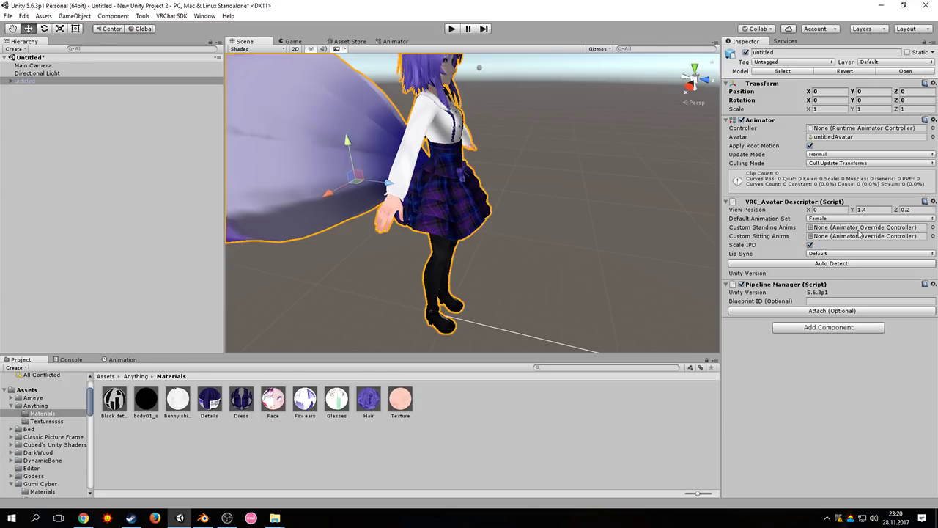
click(875, 210)
text(33)
middle_drag(527, 81, 524, 119)
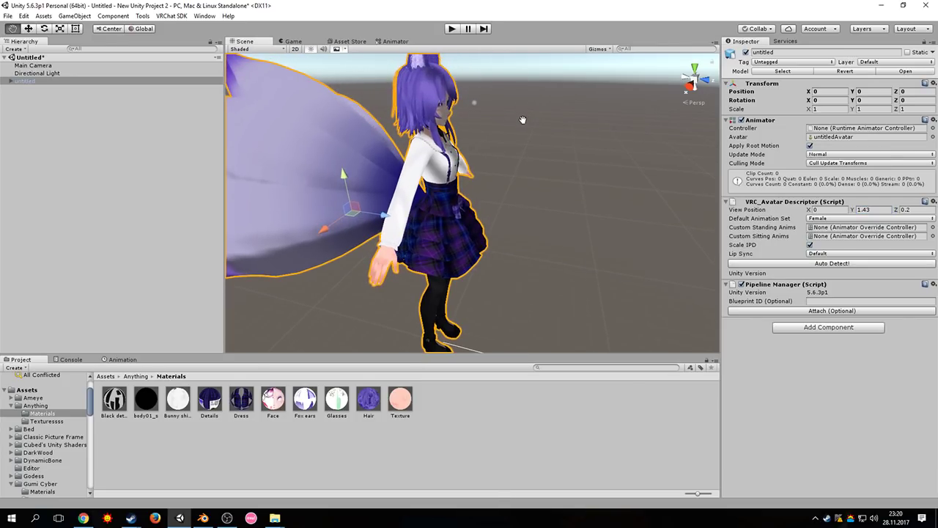
- Set the avatar descriptor's view position Z to 0.1 and refine it to 0.115, checking the marker from the side and front
click(915, 211)
text(0.1)
mouse_move(540, 181)
middle_down()
mouse_move(442, 195)
mouse_move(550, 173)
mouse_move(577, 158)
mouse_move(551, 170)
middle_up()
click(922, 210)
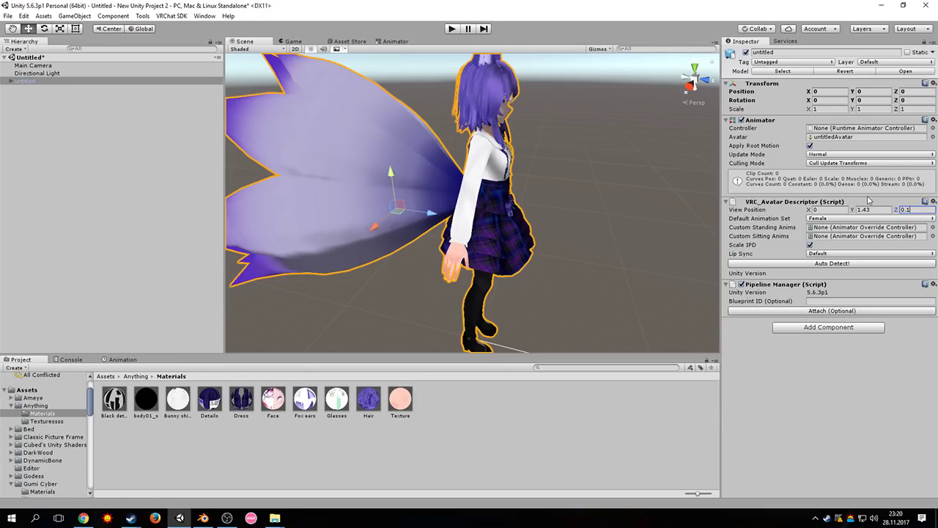
alt+drag(578, 99, 466, 212)
middle_drag(466, 213, 396, 195)
scroll(396, 195, down, 4)
- Start Build & Publish for the untitled avatar from the VRChat SDK build control panel
click(180, 20)
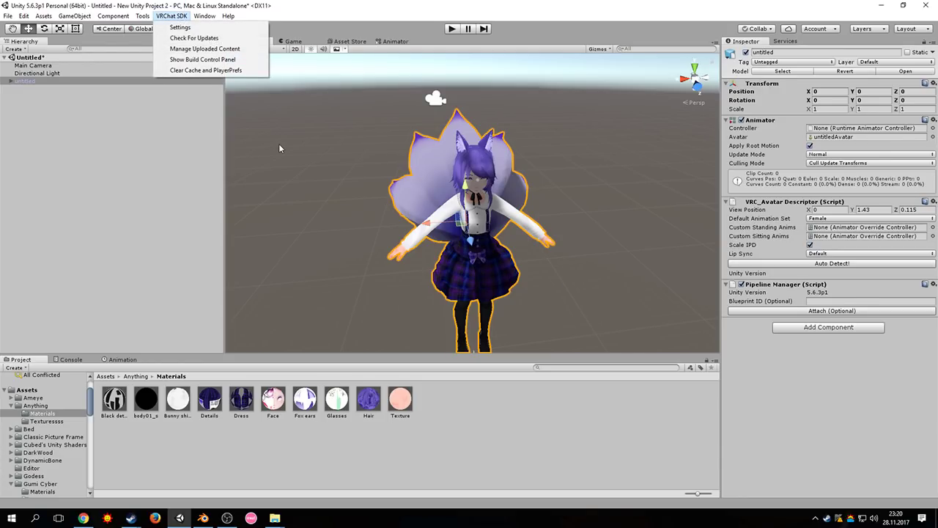
click(223, 60)
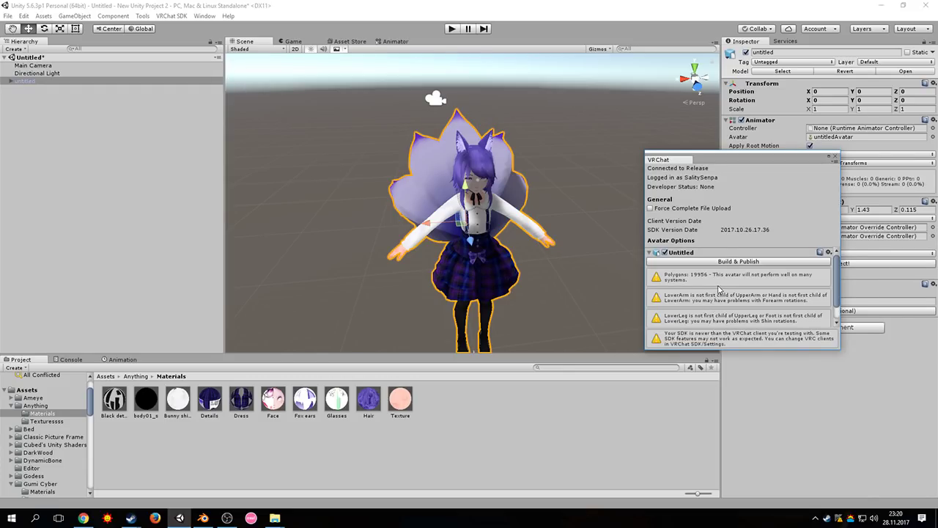
click(711, 261)
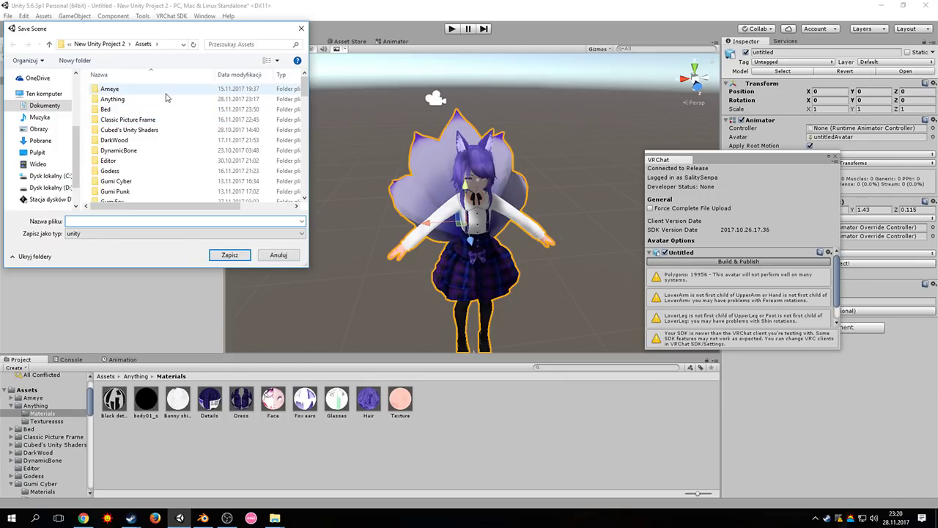
- Save the scene as anything in the project's Anything folder
text(Any)
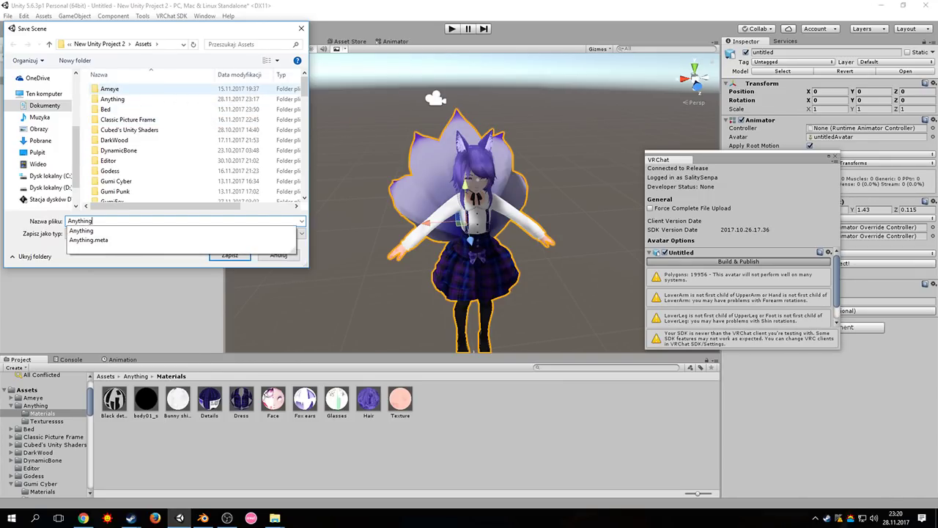
text(thing)
key(Return)
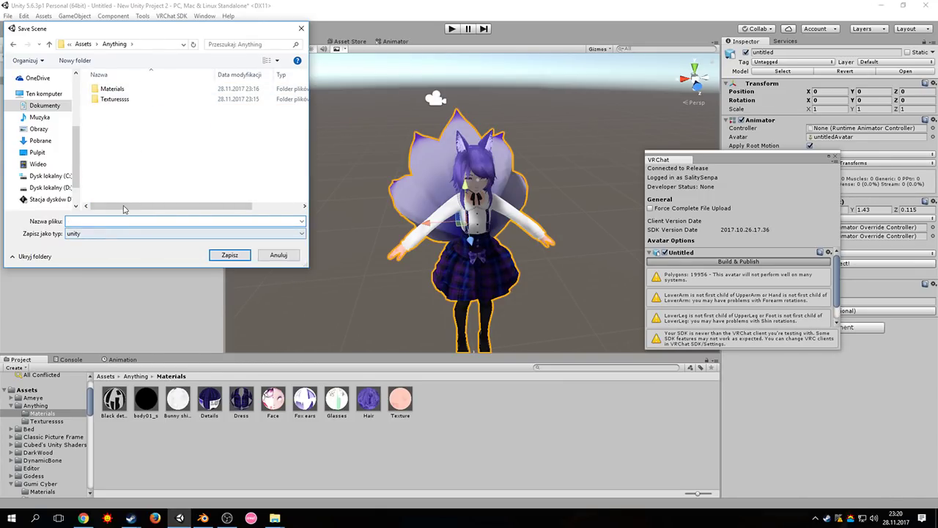
text(anything)
key(Return)
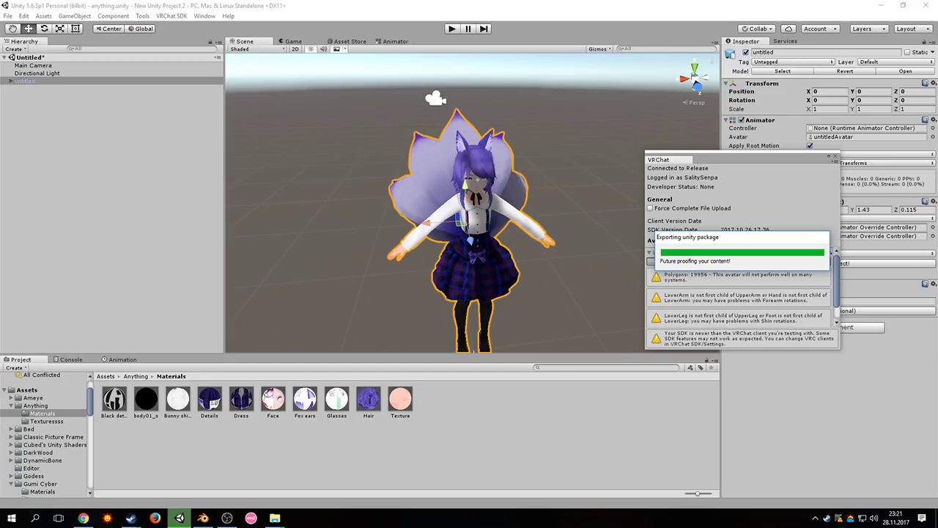
- Launch VRChat from Steam and maximize its window
right_click(827, 518)
click(840, 380)
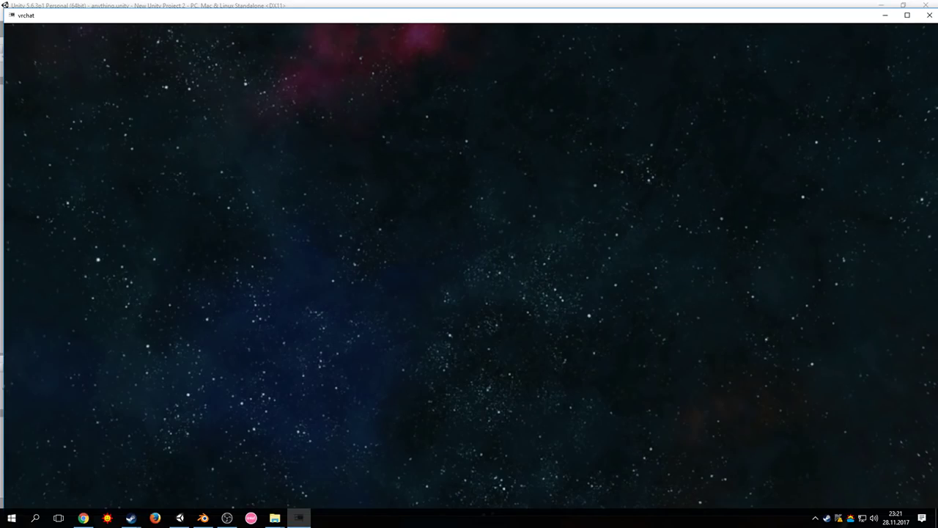
key(super)
double_click(433, 16)
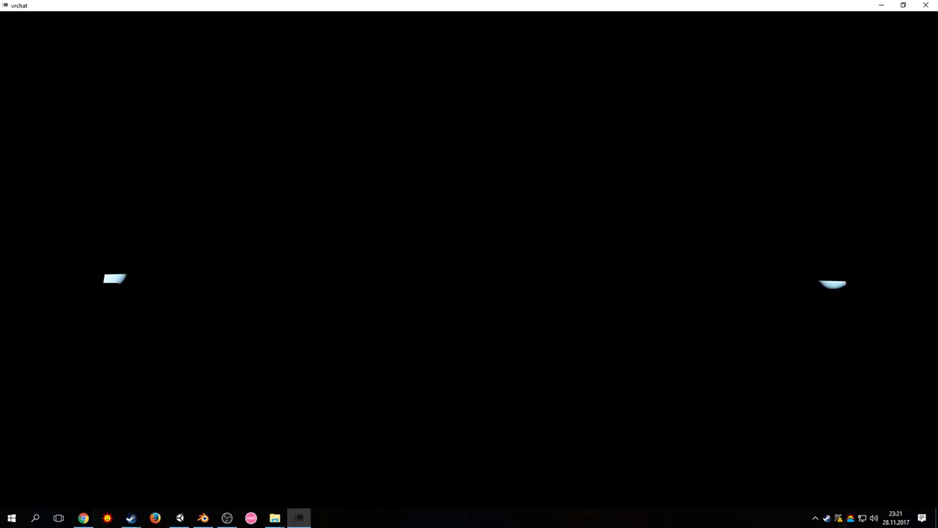
- Return to Unity, enter Anything as the new avatar's name and description, and accept the content rights statement
key(alt+F4)
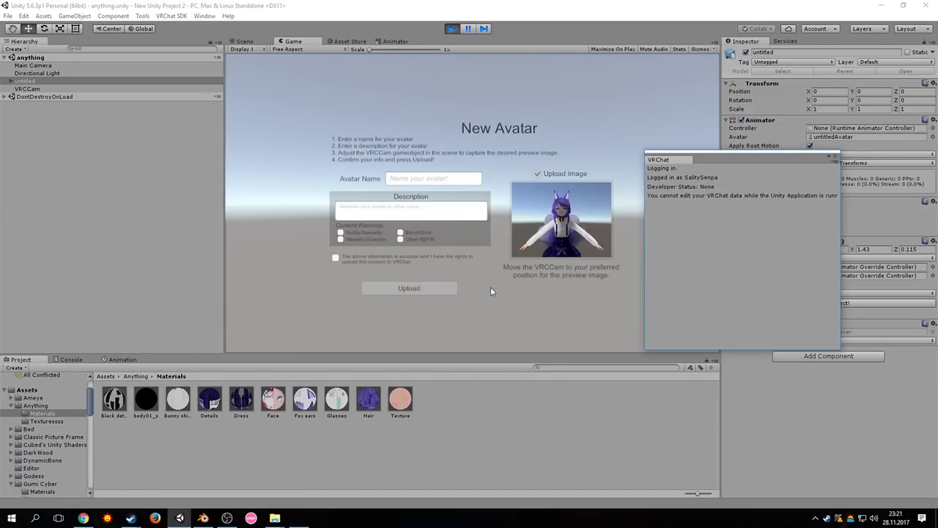
click(432, 180)
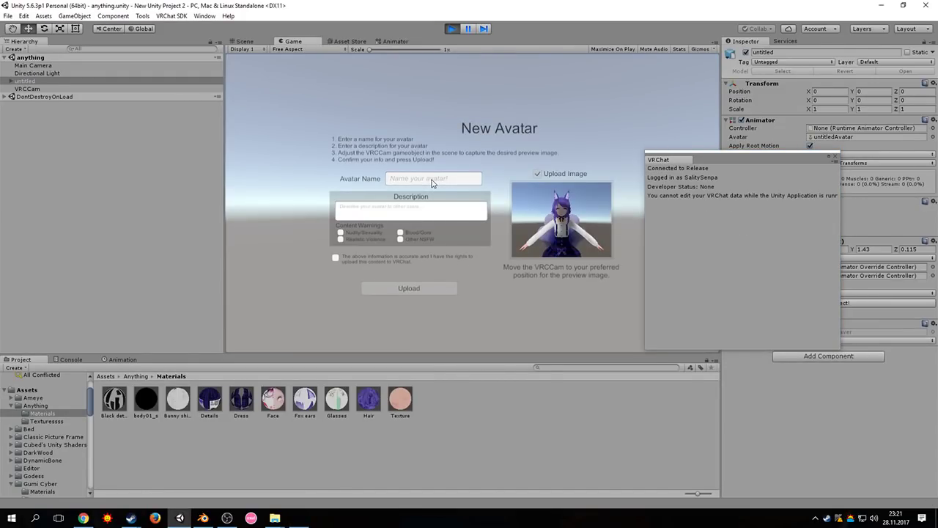
text(Anything)
click(364, 209)
text(Anything)
click(376, 267)
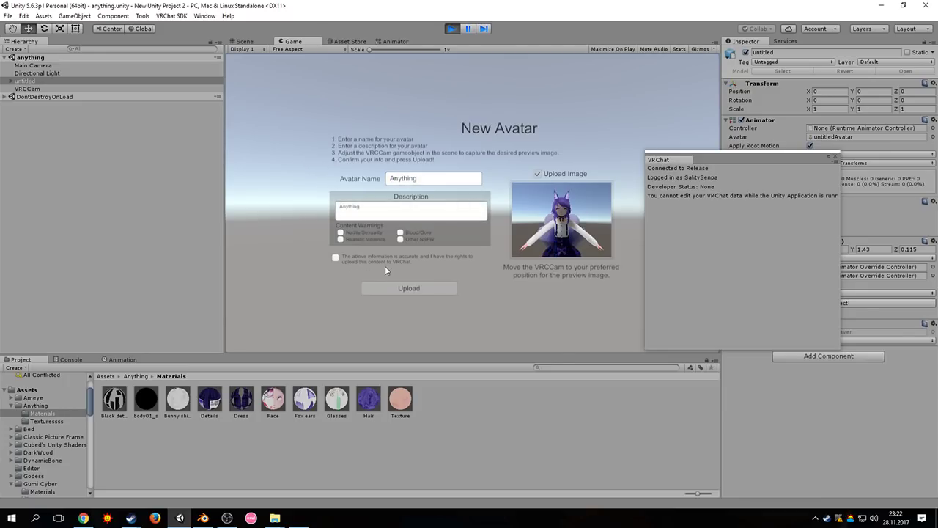
click(349, 258)
click(409, 288)
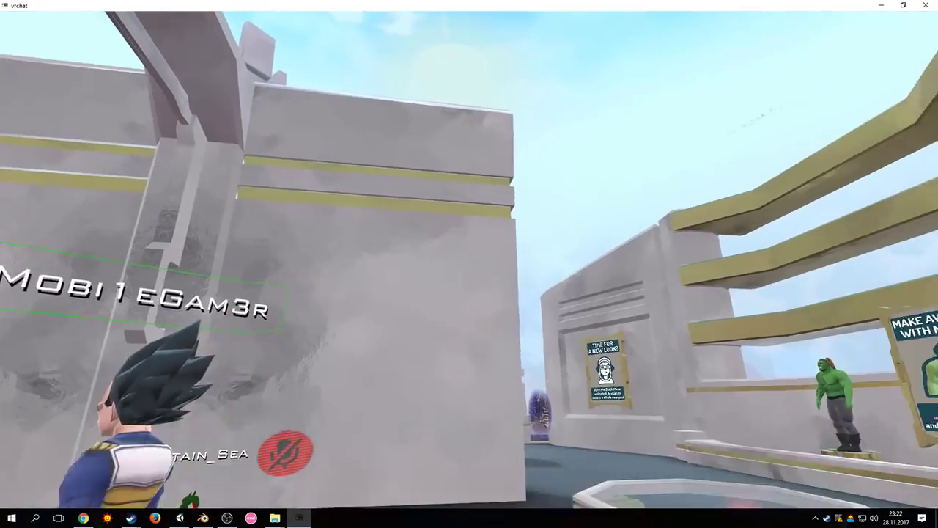
- In VRChat, enter the invite-only In Progress world from the Mine worlds
key(Escape)
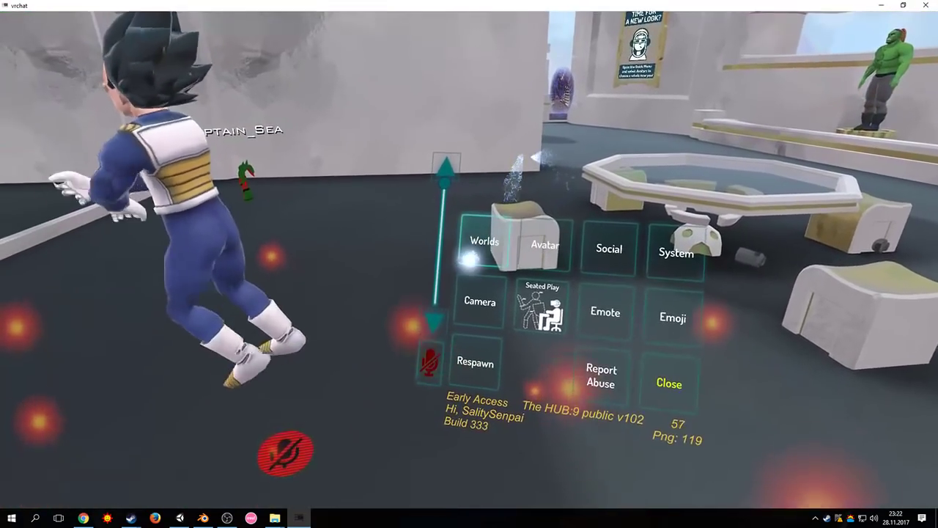
click(467, 260)
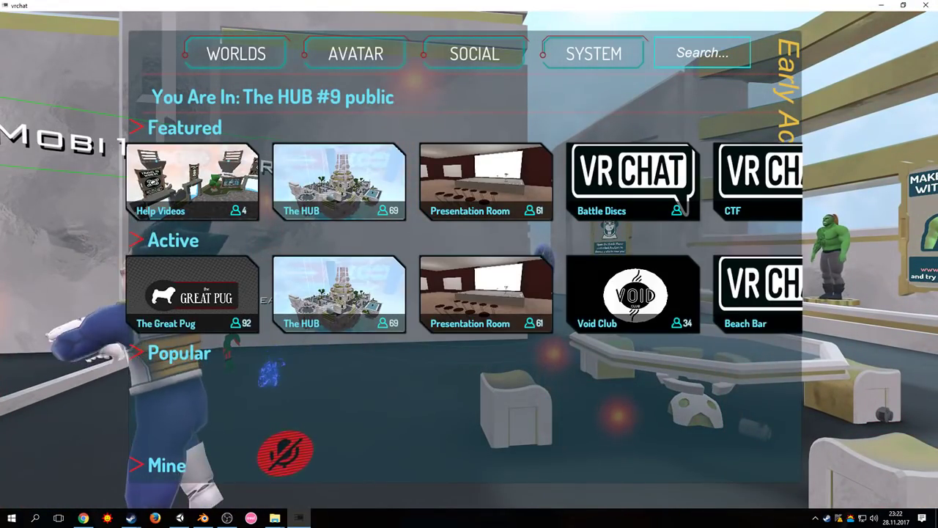
drag(270, 400, 273, 270)
click(187, 334)
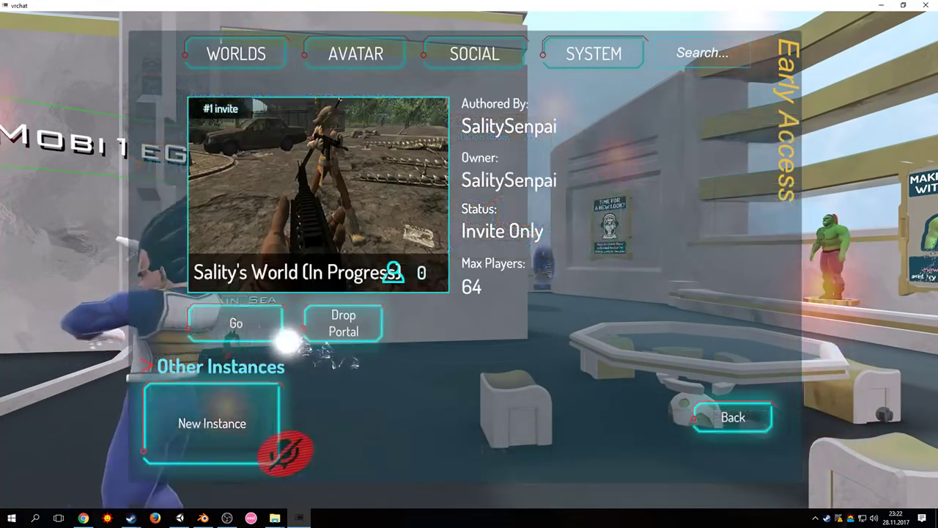
click(246, 323)
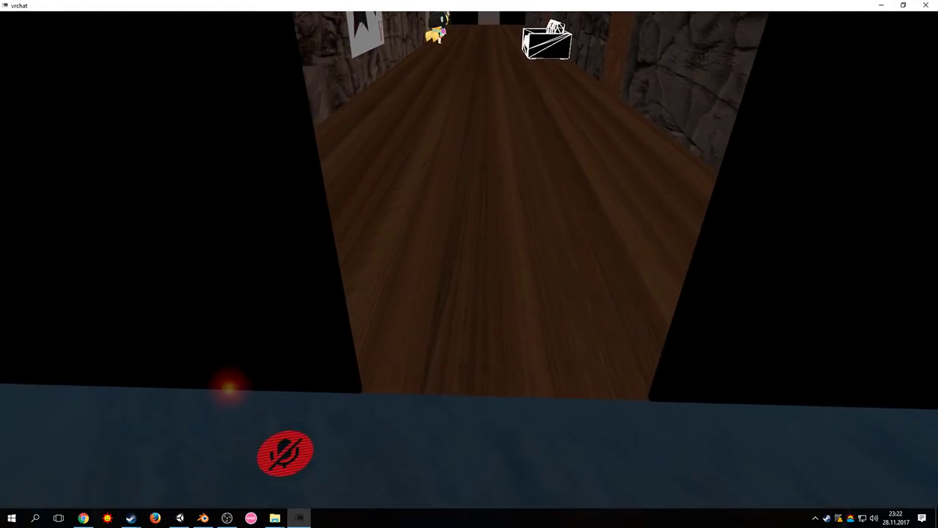
- Switch to Unity and start uploading the Anything avatar
key(w)
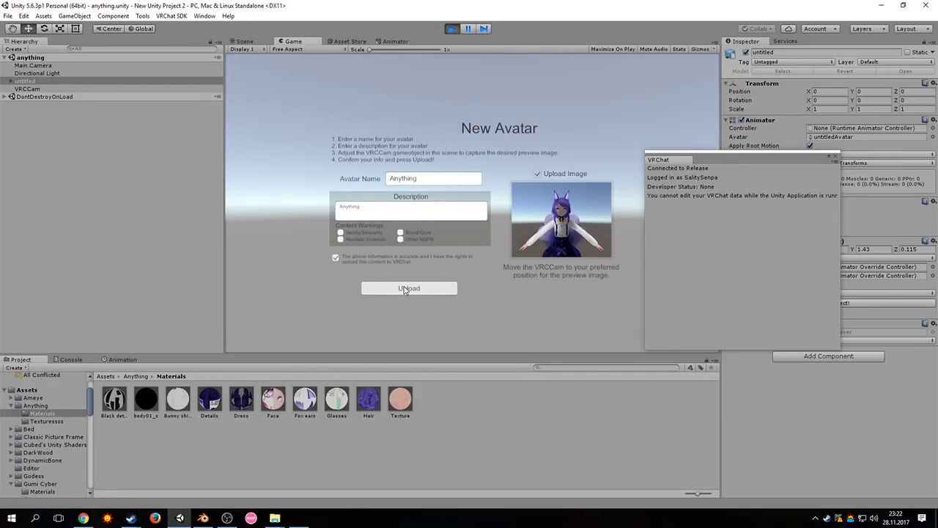
click(404, 289)
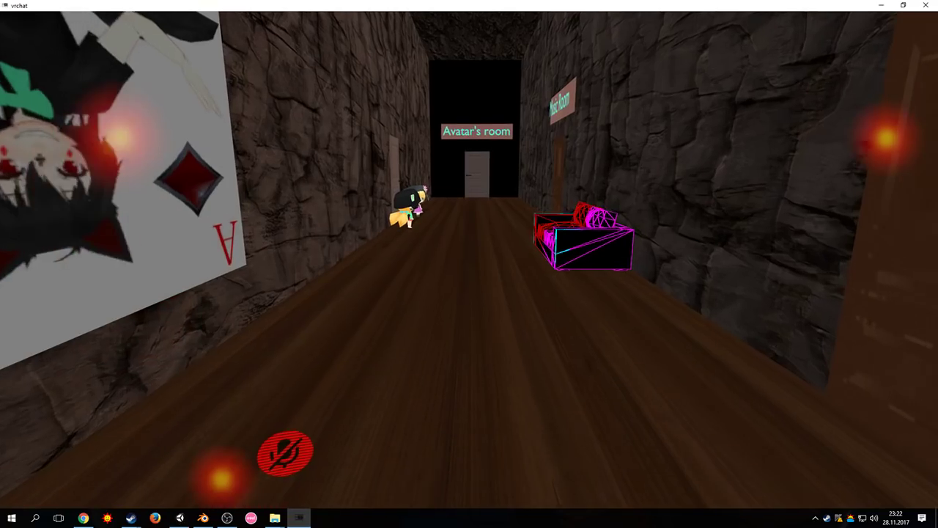
- Switch to VRChat, walk down the corridor and go through the door into the Avatar's room
key(w)
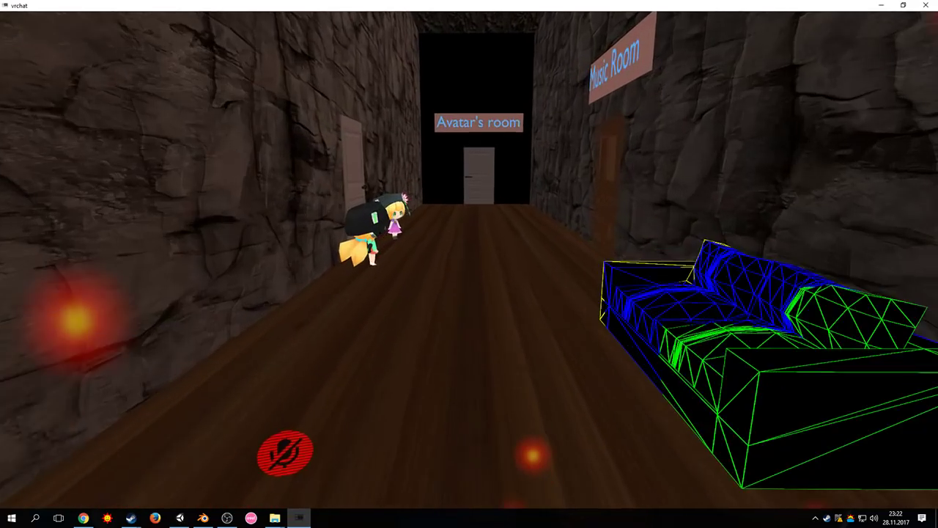
key(w)
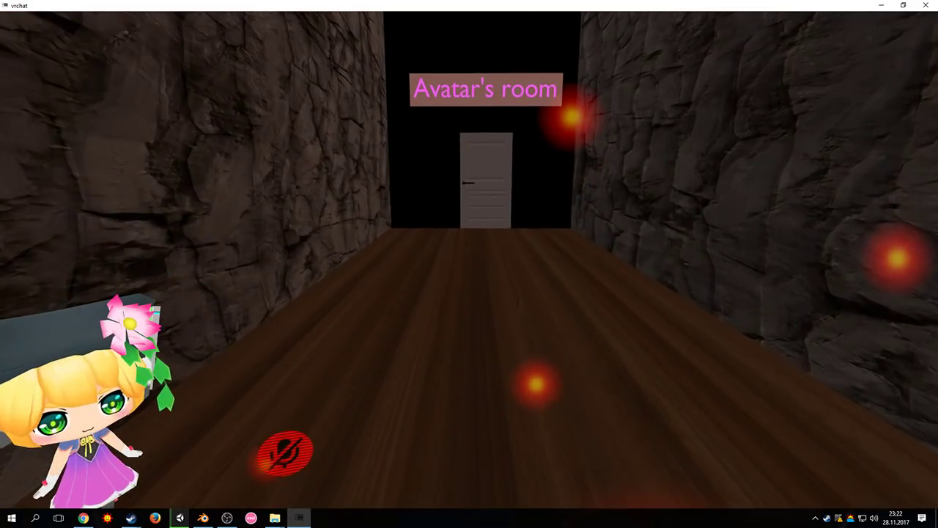
key(w)
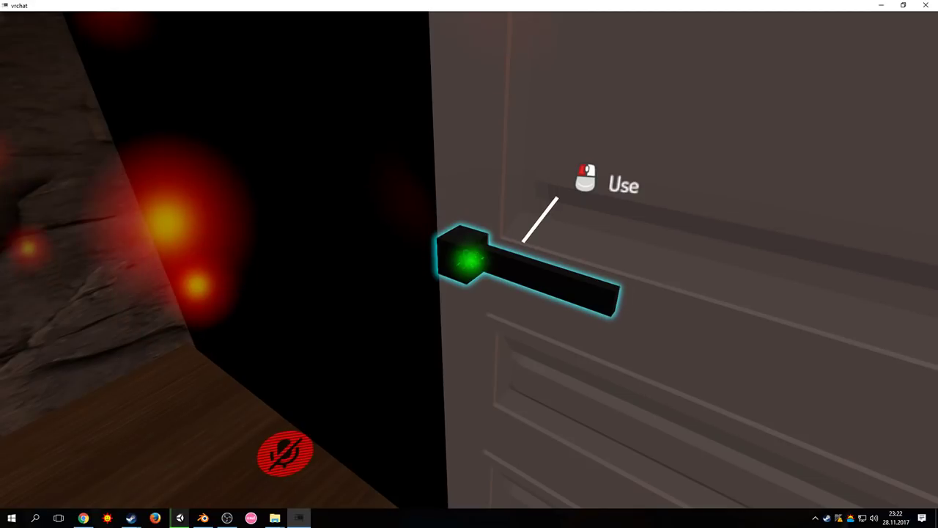
click(469, 264)
key(w)
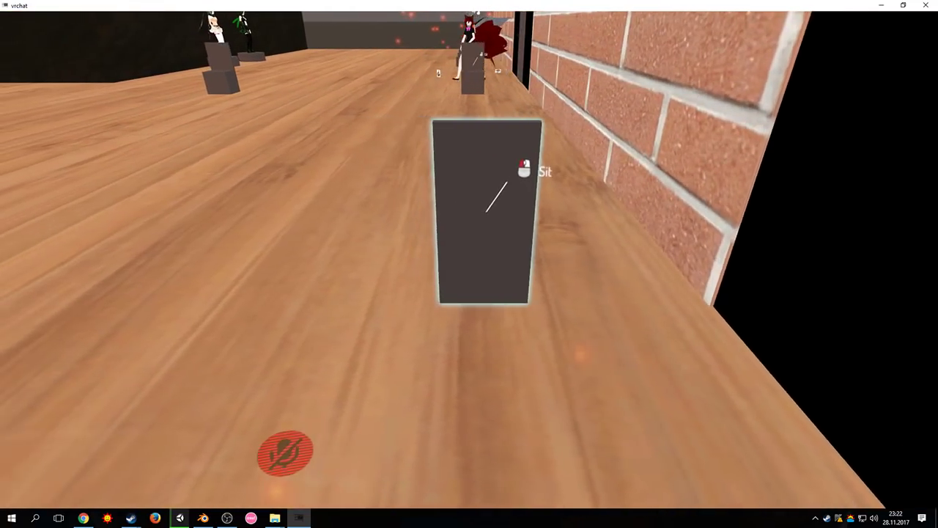
key(w)
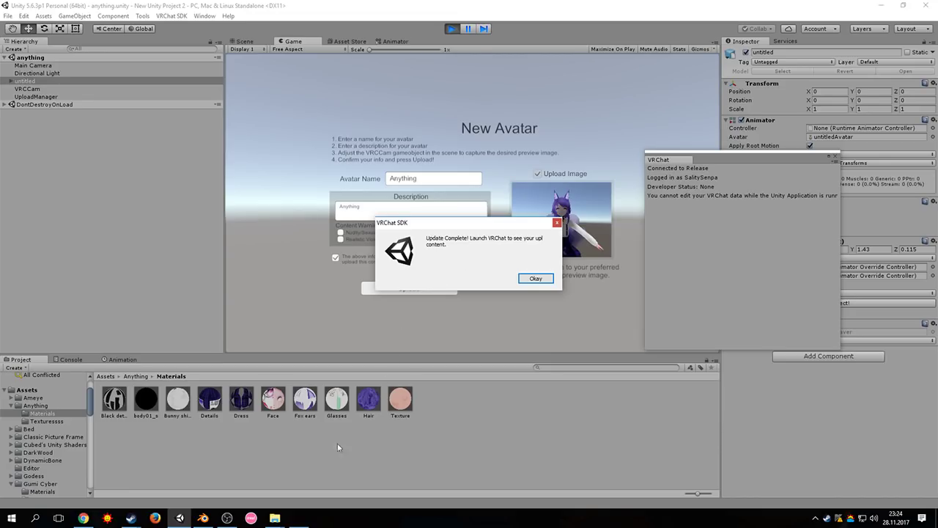
- Dismiss the upload notice in Unity, and in VRChat change the worn avatar to the personal avatar Anything
drag(473, 226, 453, 235)
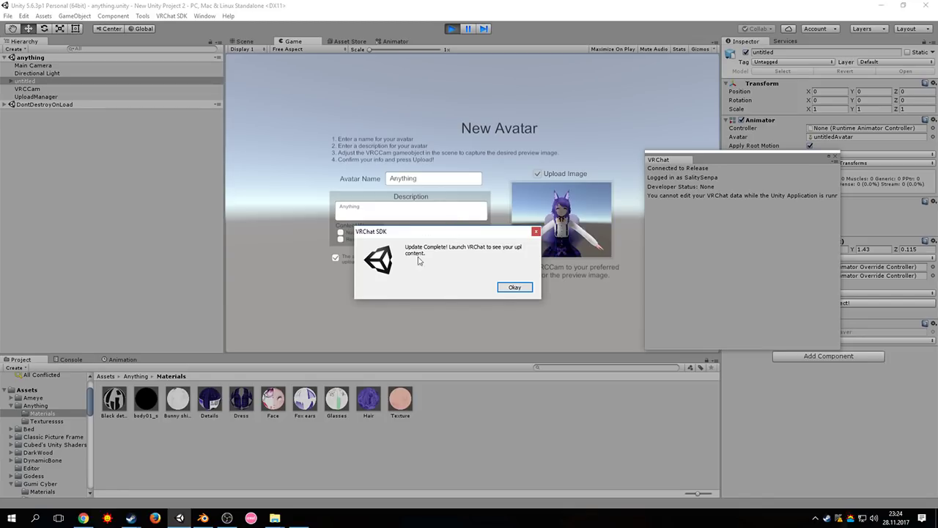
click(506, 287)
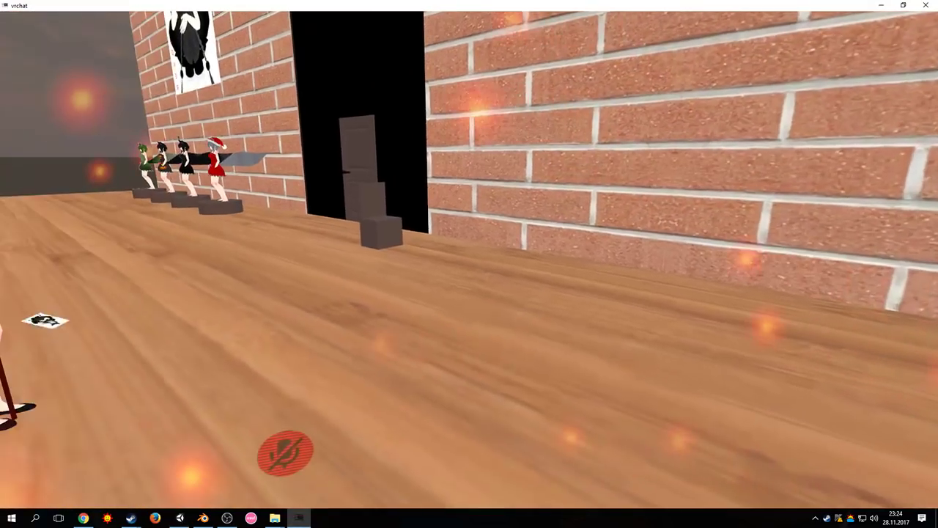
key(Escape)
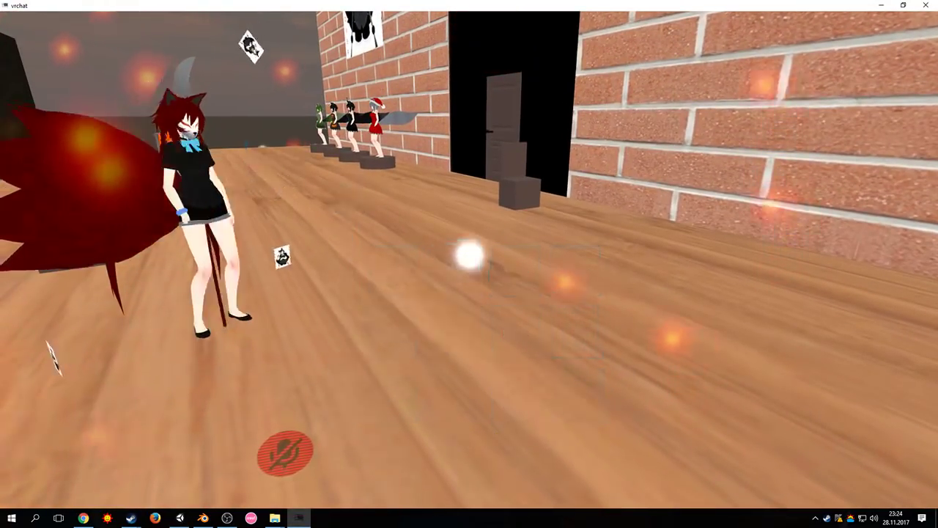
click(465, 261)
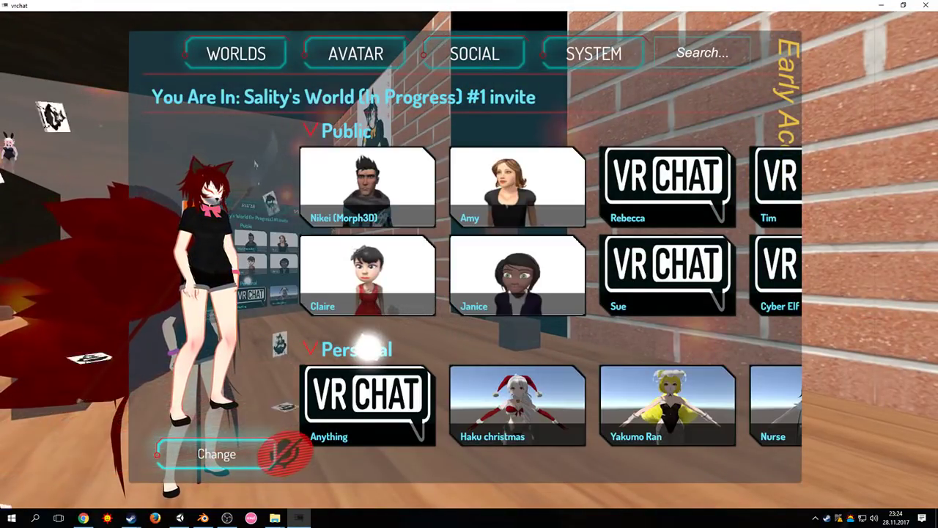
click(377, 349)
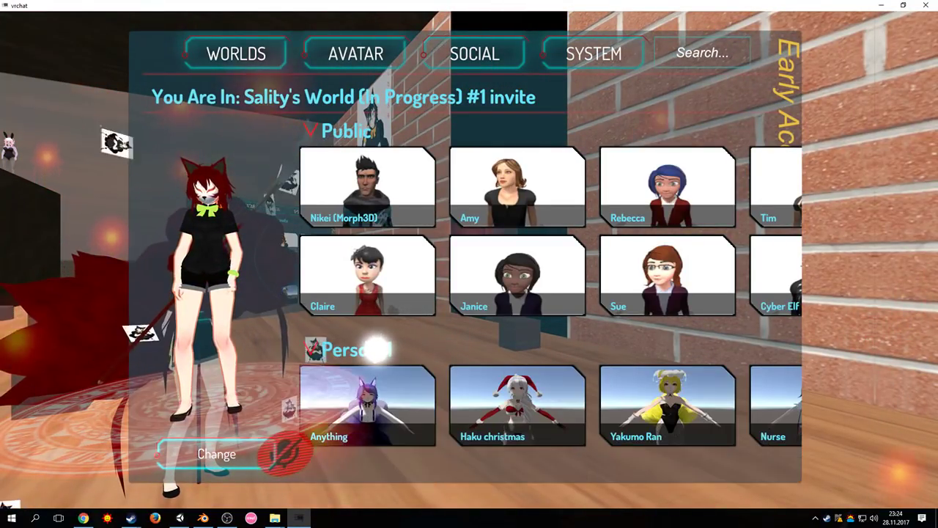
click(347, 398)
click(192, 453)
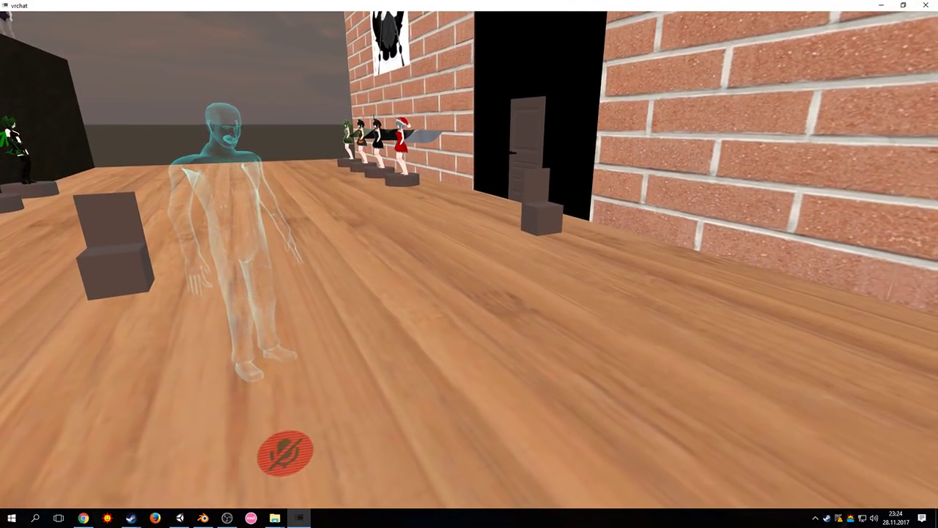
- Walk around in front of the mirror to examine the Anything avatar's look and movement from different angles and distances
key(d)
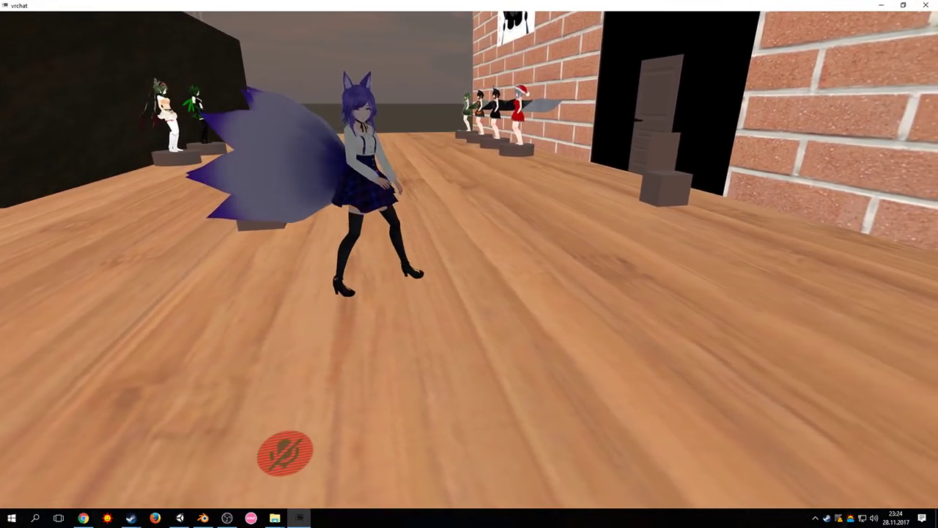
key(s)
key(a)
key(w)
key(s)
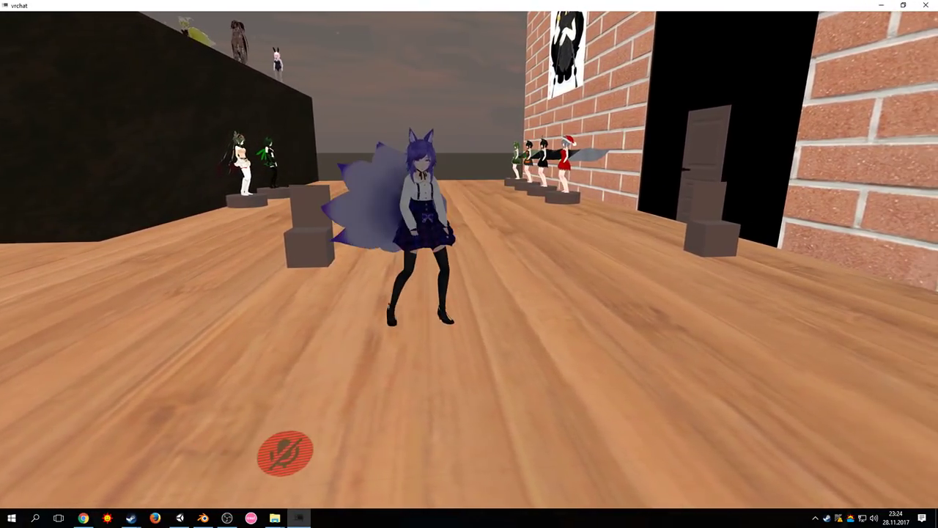
key(s)
key(a)
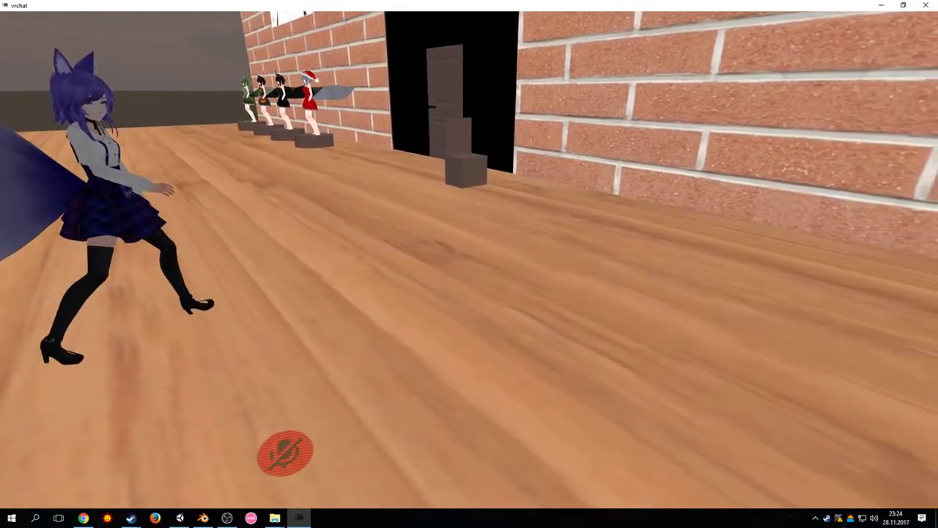
key(s)
key(w)
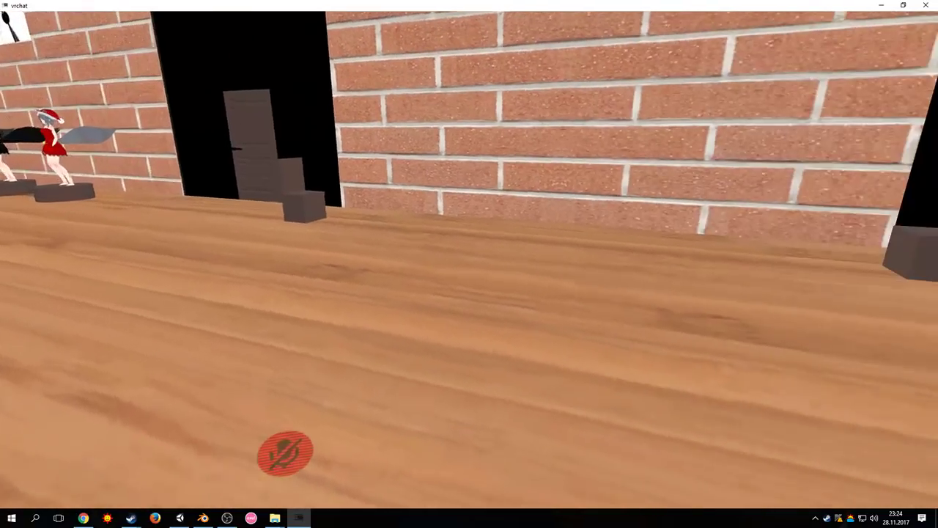
key(s)
key(w)
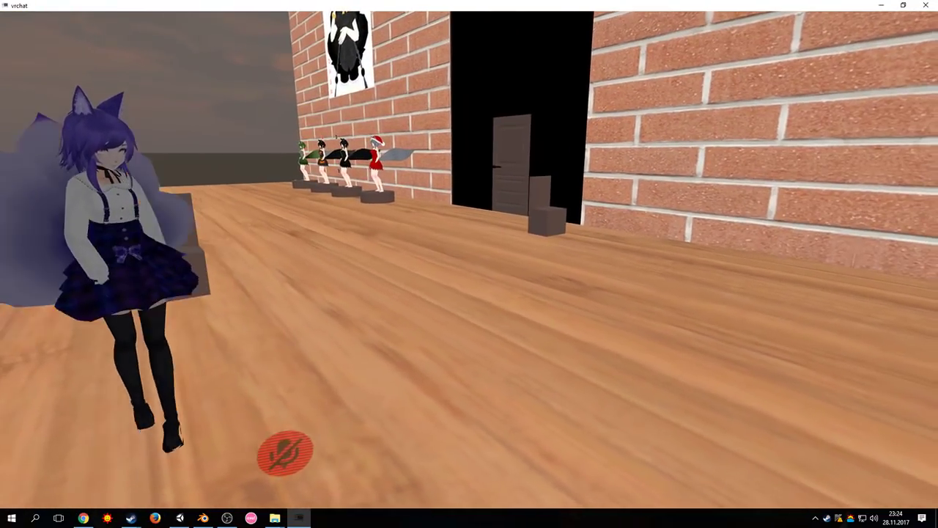
key(s)
key(d)
key(a)
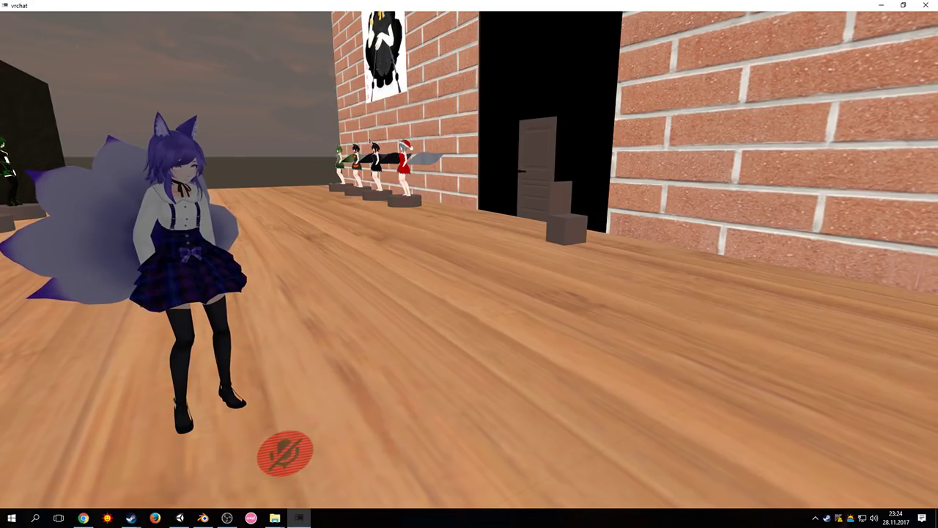
key(s)
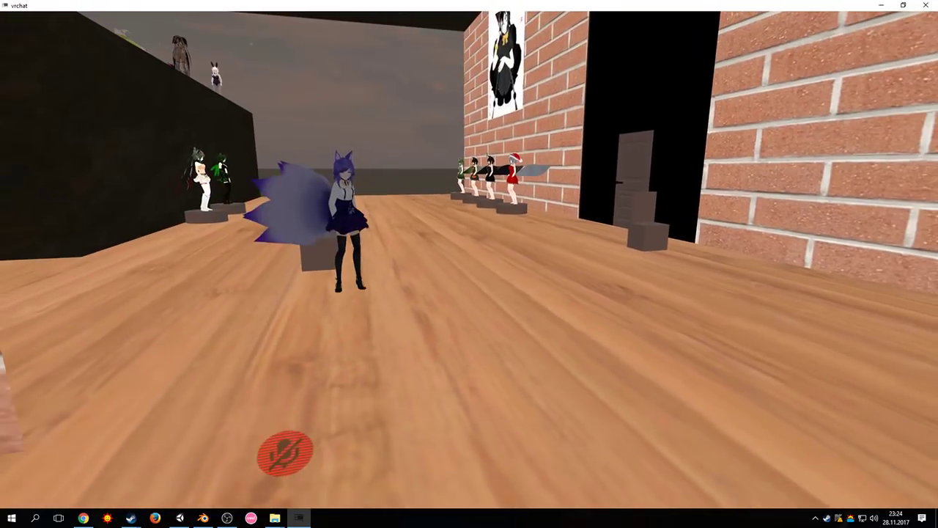
key(d)
key(w)
key(a)
key(w)
key(s)
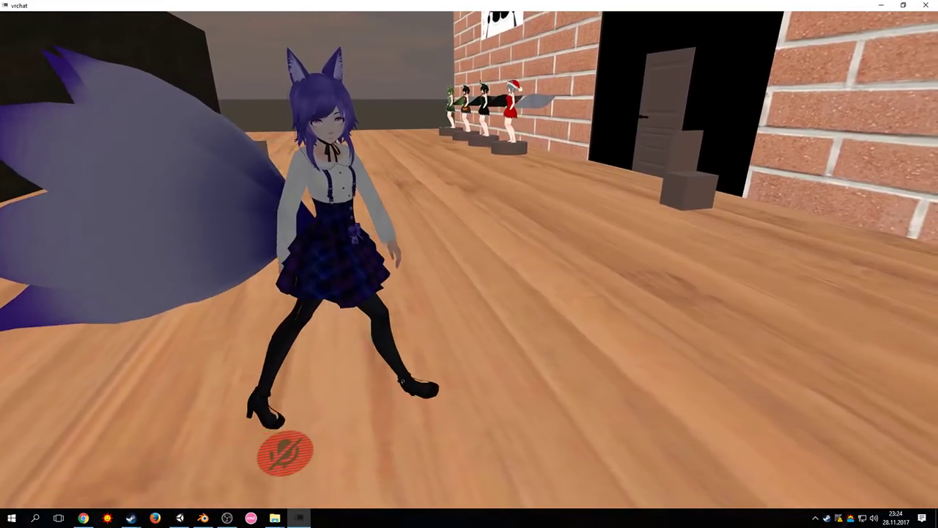